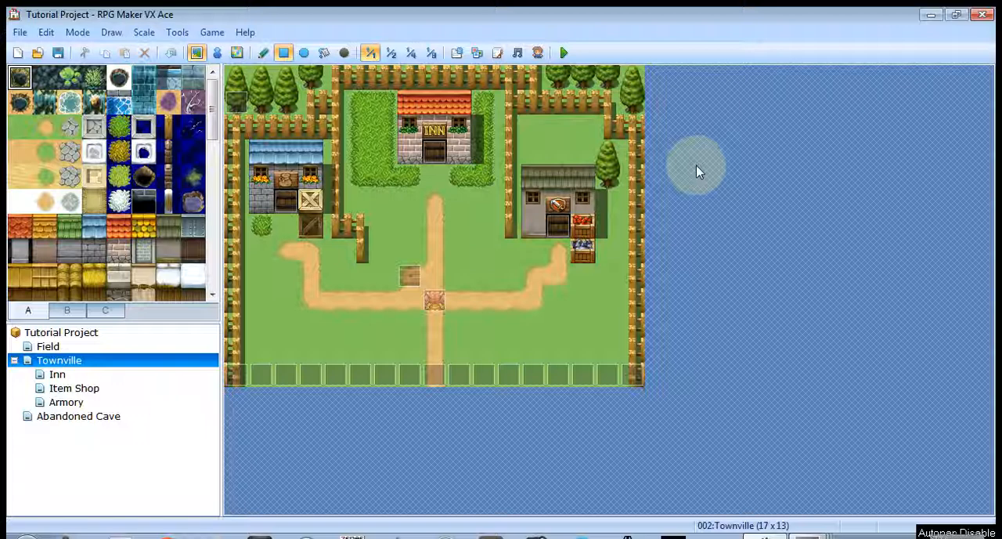
- Open the game database and review the first actor's general settings, graphics, starting equipment, features and note
{"action": "left_click", "coordinate": [457, 54]}
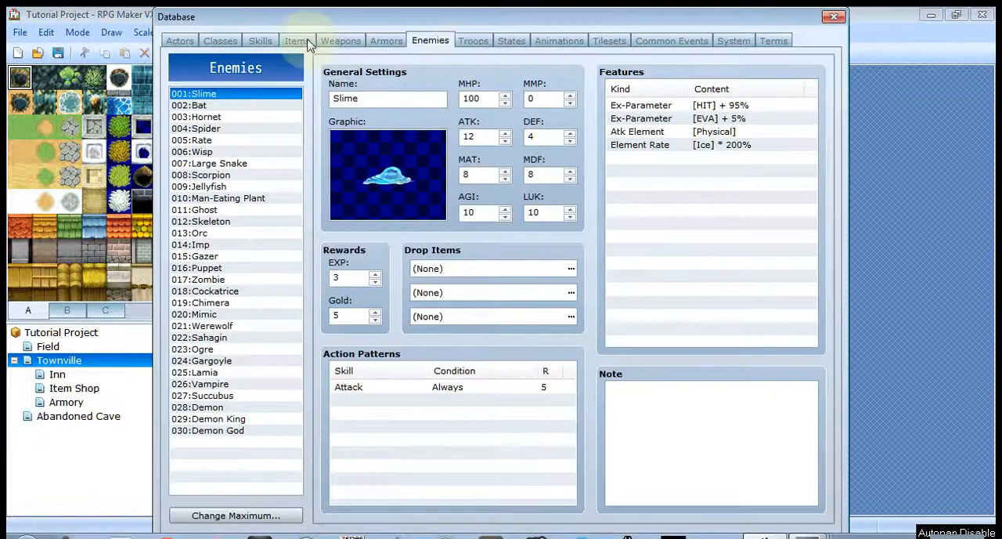
{"action": "left_click", "coordinate": [178, 40]}
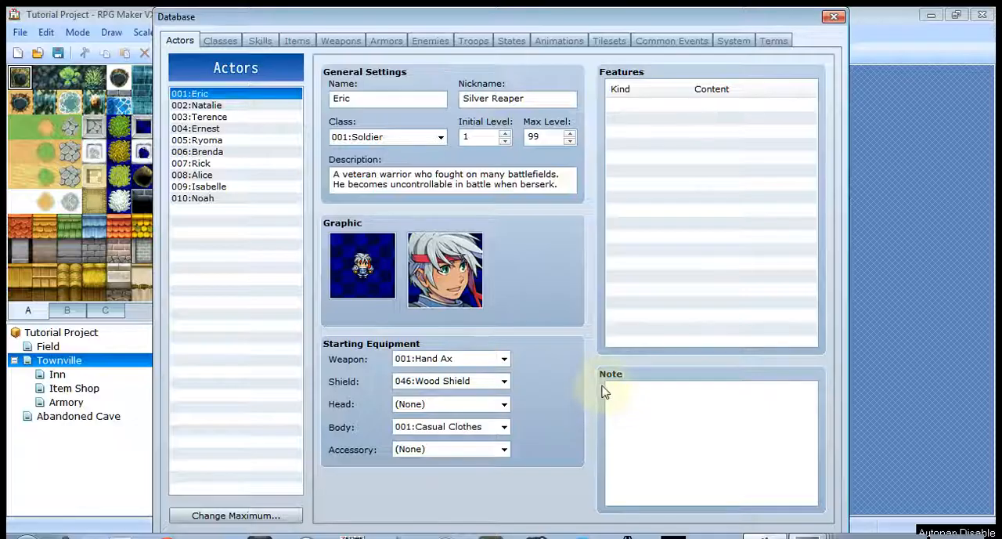
{"action": "mouse_move", "coordinate": [625, 401]}
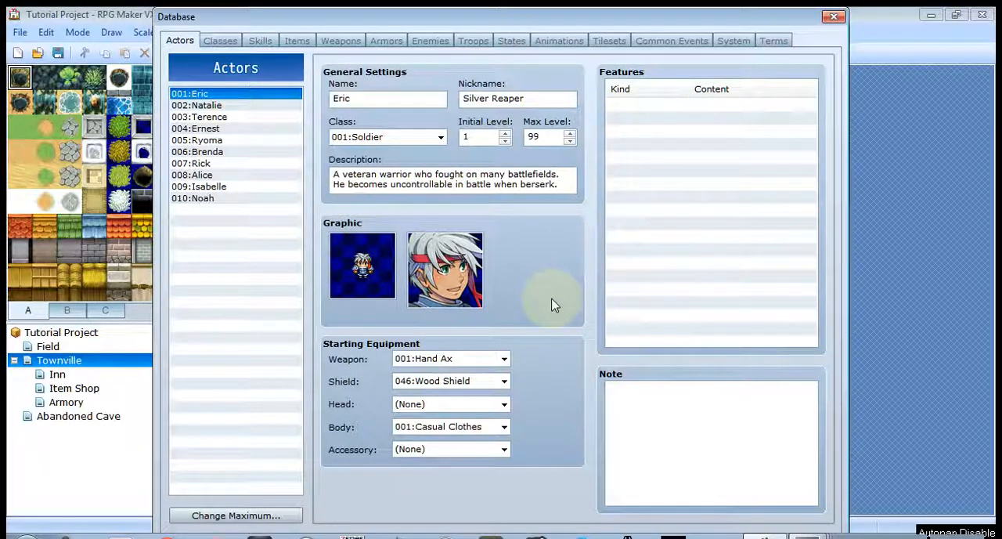
- Examine the Soldier class's EXP curve, comparing the next-level and total tables and reading what the acceleration values do
{"action": "left_click", "coordinate": [222, 43]}
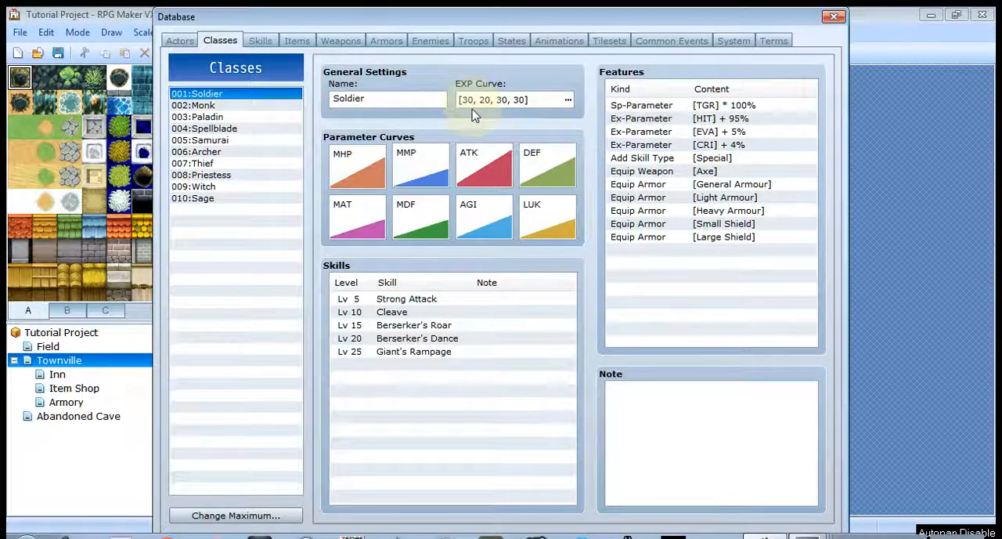
{"action": "left_click", "coordinate": [568, 100]}
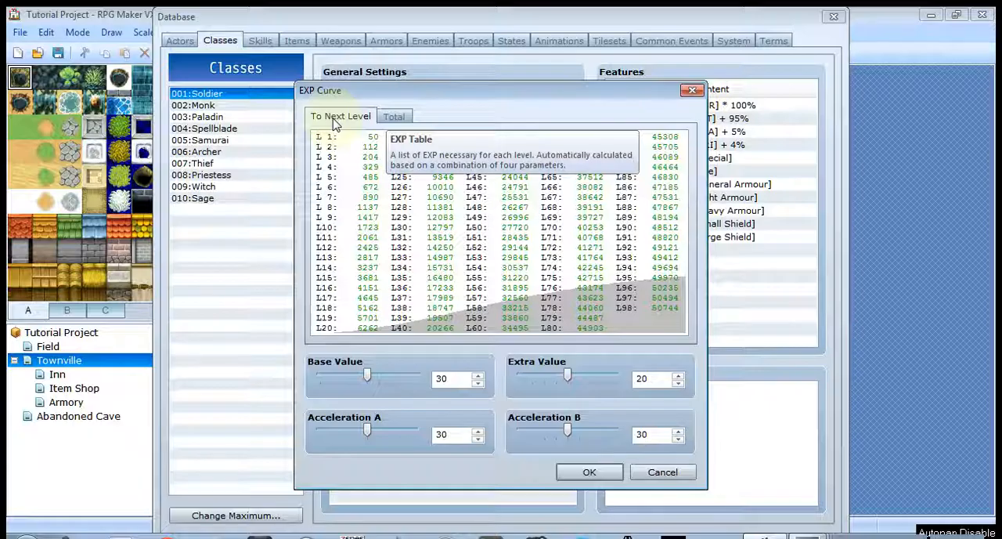
{"action": "left_click", "coordinate": [389, 117]}
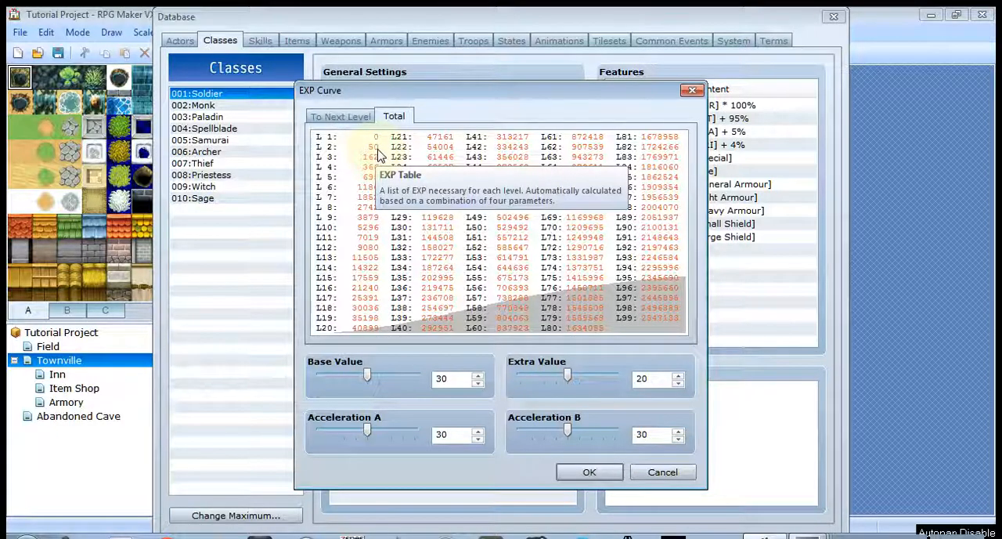
{"action": "left_click", "coordinate": [349, 118]}
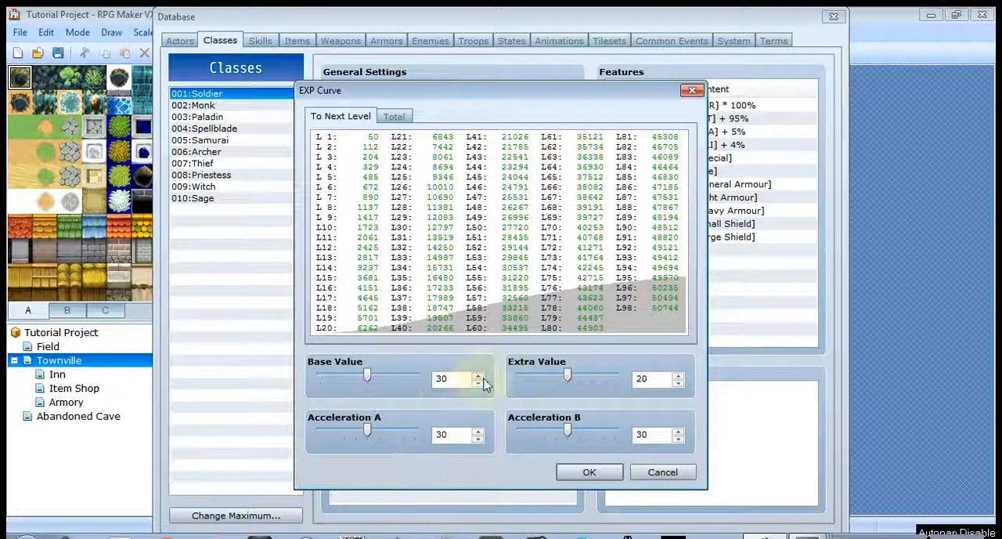
{"action": "mouse_move", "coordinate": [420, 443]}
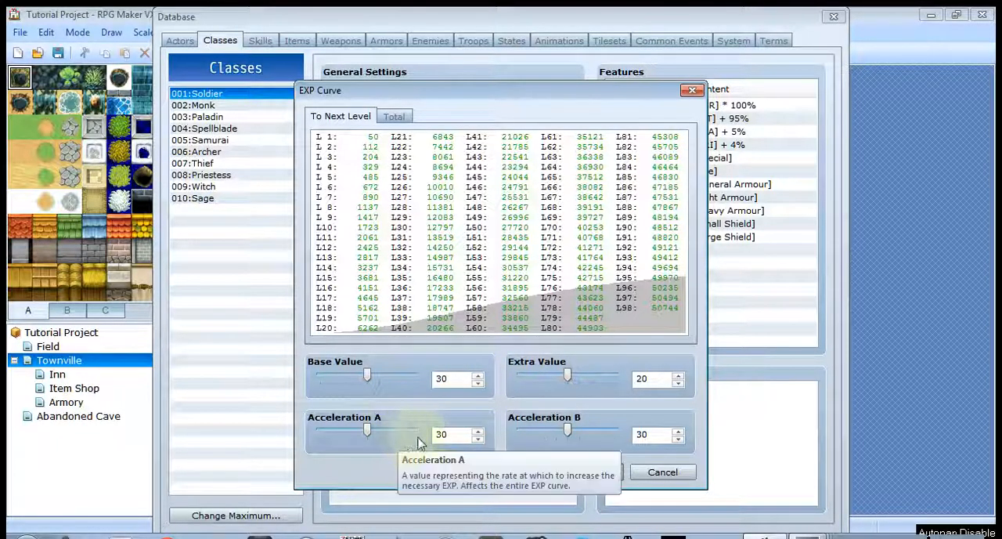
{"action": "mouse_move", "coordinate": [552, 443]}
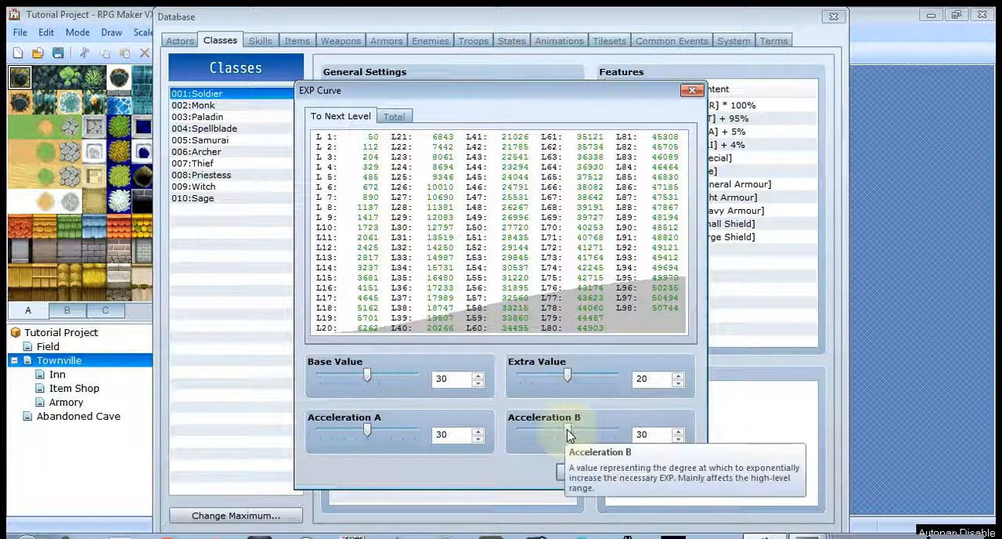
- Try Acceleration B at 50 in the Soldier's EXP curve, return it to 30 and discard the curve changes
{"action": "left_click_drag", "start_coordinate": [573, 436], "coordinate": [642, 428]}
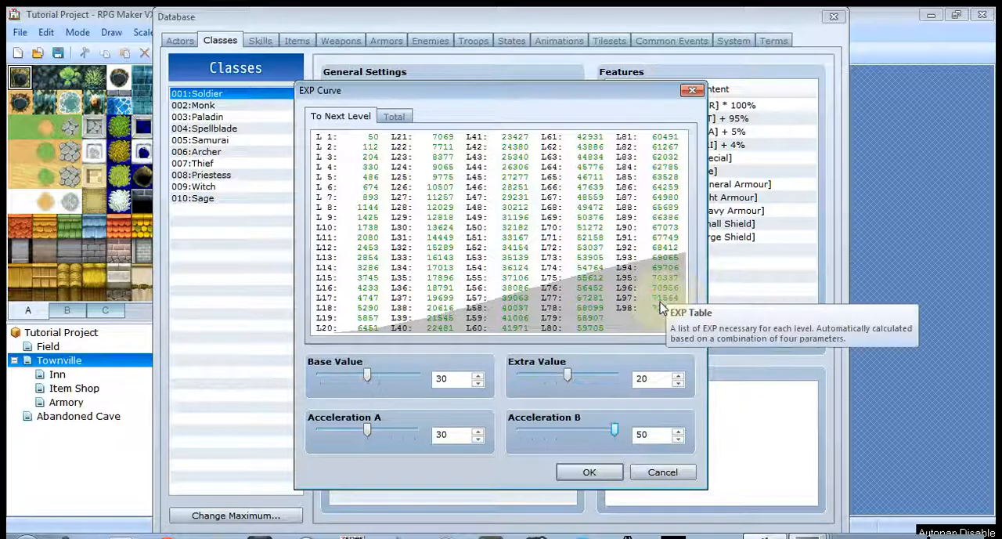
{"action": "left_click_drag", "start_coordinate": [616, 434], "coordinate": [570, 441]}
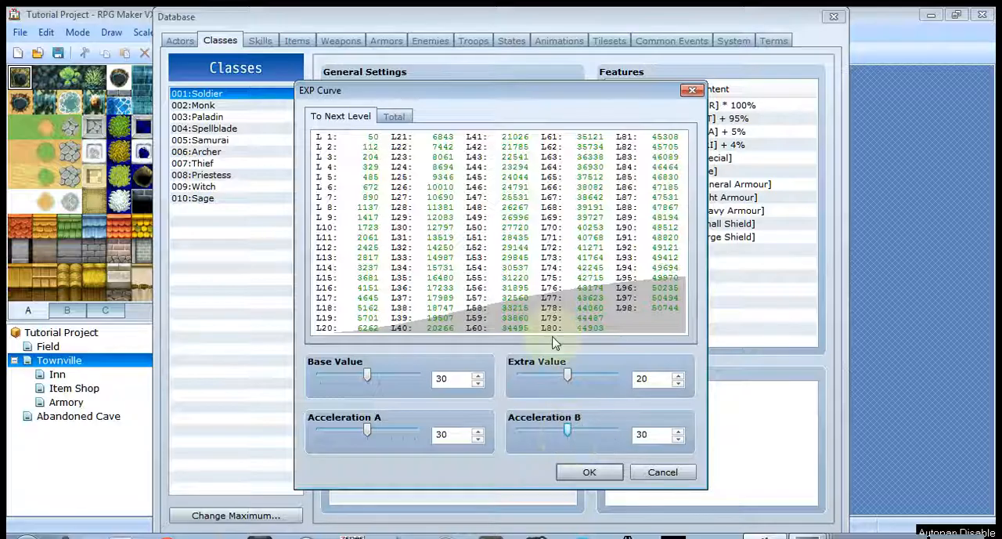
{"action": "left_click", "coordinate": [689, 473]}
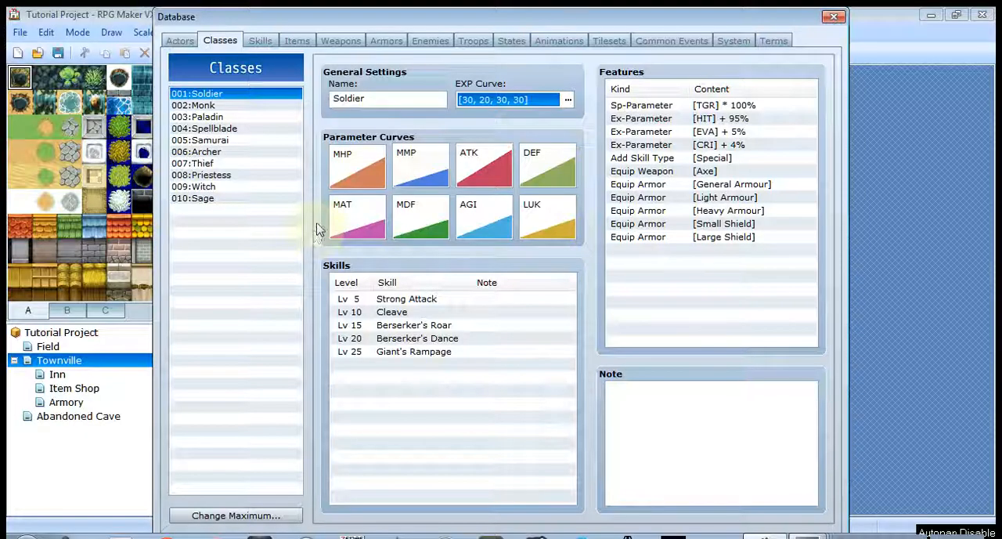
- Try quick settings B, C, A and D on the Soldier's MHP parameter curve, and discard the changes
{"action": "left_click", "coordinate": [357, 174]}
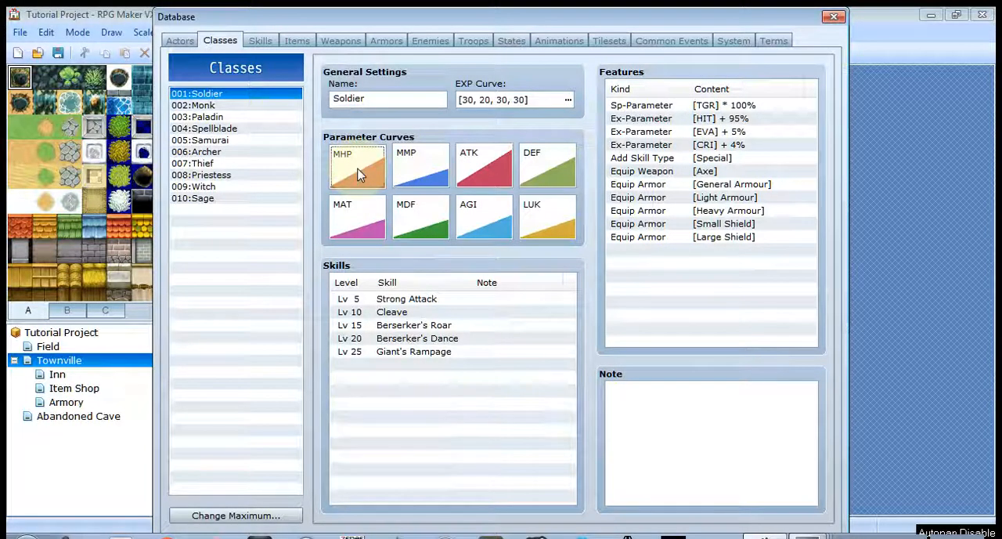
{"action": "double_click", "coordinate": [358, 174]}
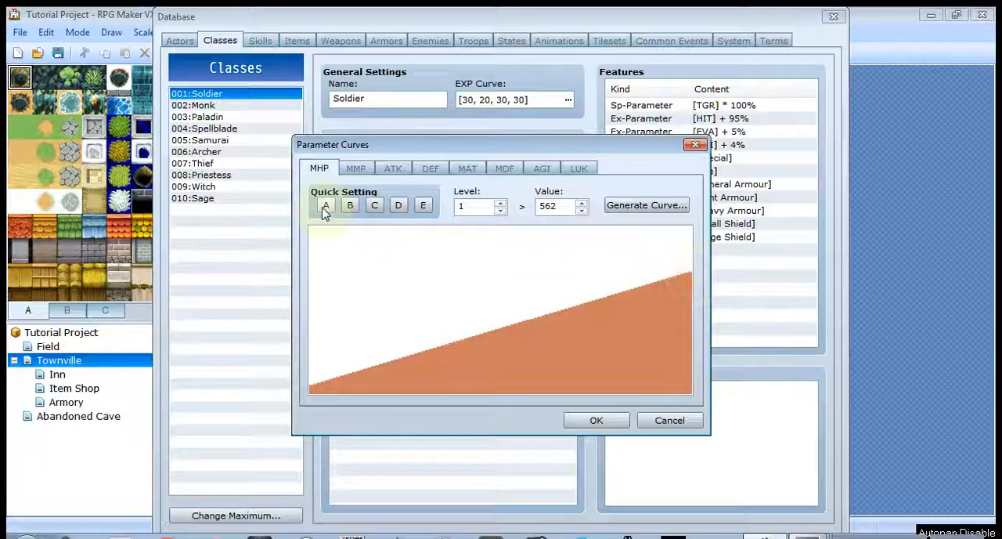
{"action": "left_click", "coordinate": [350, 205]}
{"action": "left_click", "coordinate": [375, 205]}
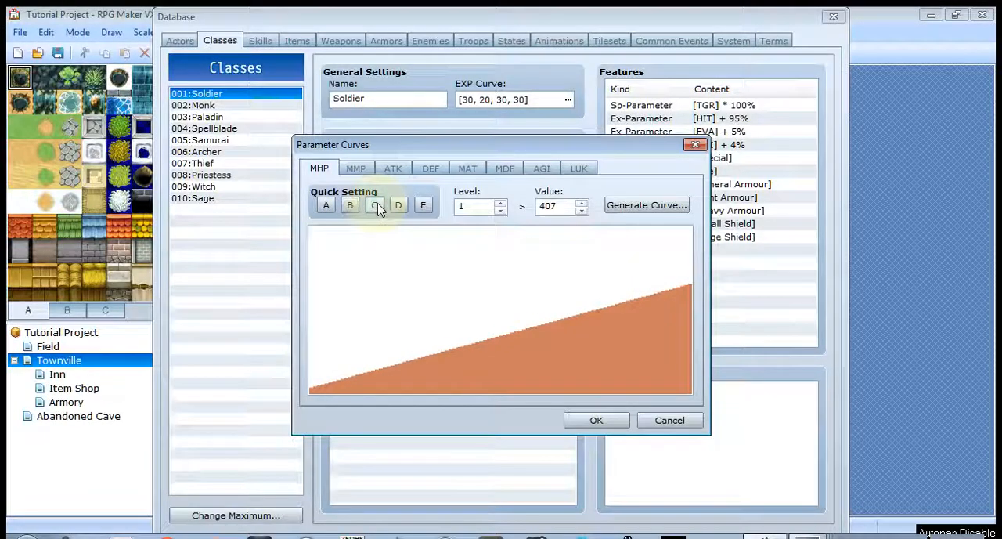
{"action": "left_click", "coordinate": [327, 206]}
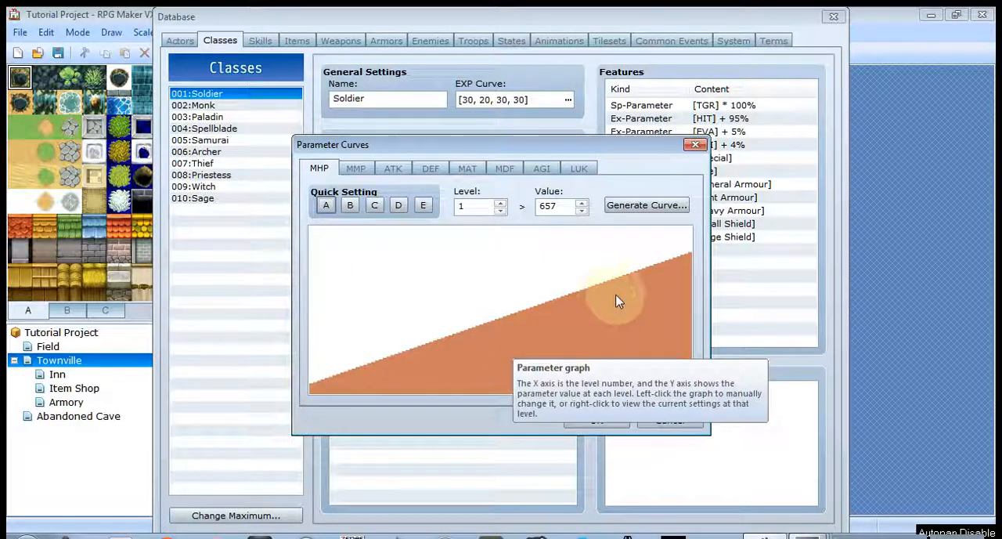
{"action": "left_click", "coordinate": [397, 209]}
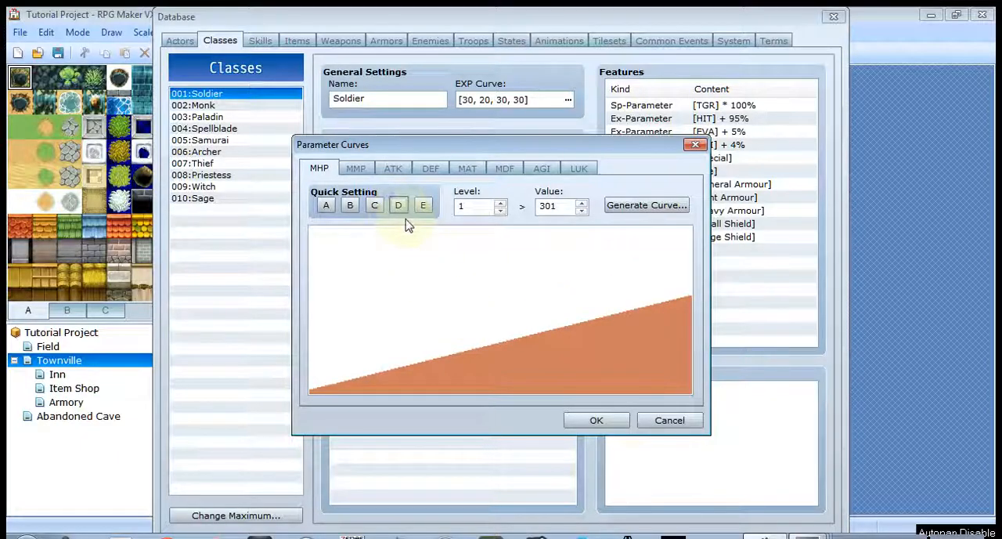
{"action": "mouse_move", "coordinate": [486, 390]}
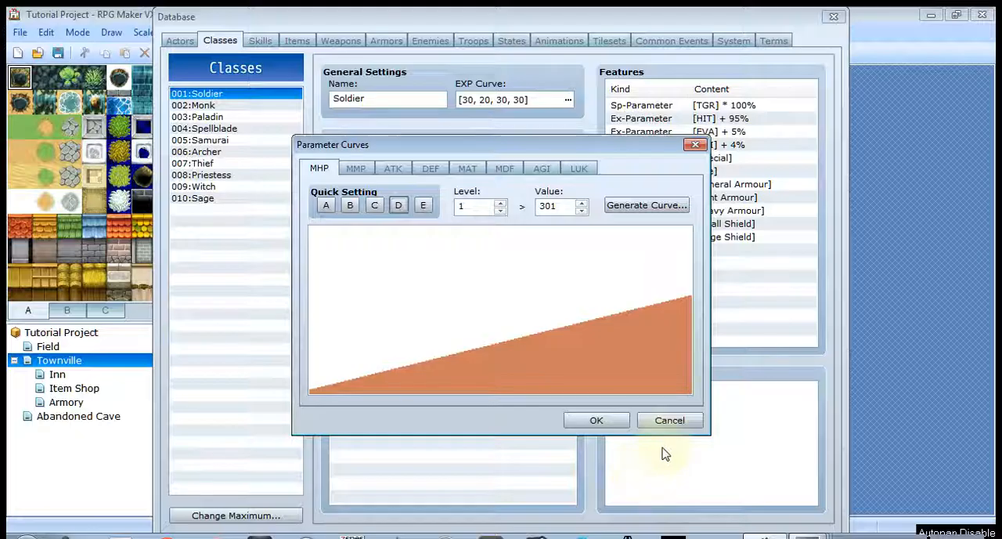
{"action": "left_click", "coordinate": [669, 421]}
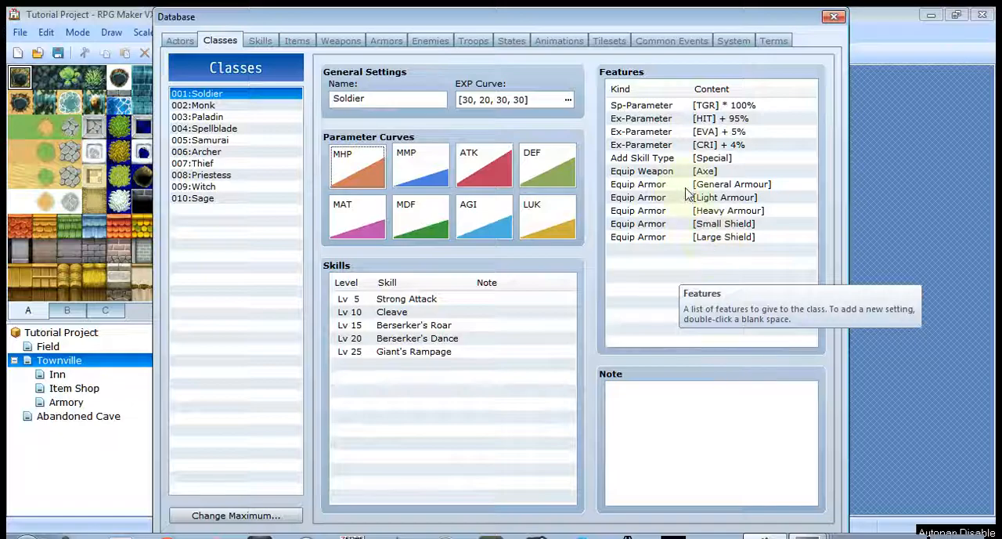
- Start a new feature for the Soldier class, try the Debuff Rate option and choose State Resist with Poison
{"action": "left_click", "coordinate": [632, 250]}
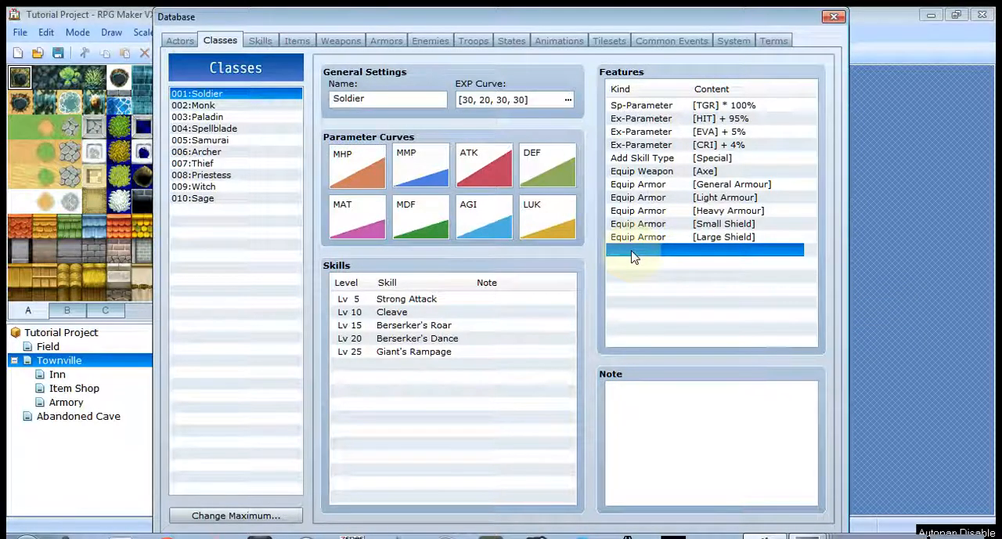
{"action": "double_click", "coordinate": [634, 256]}
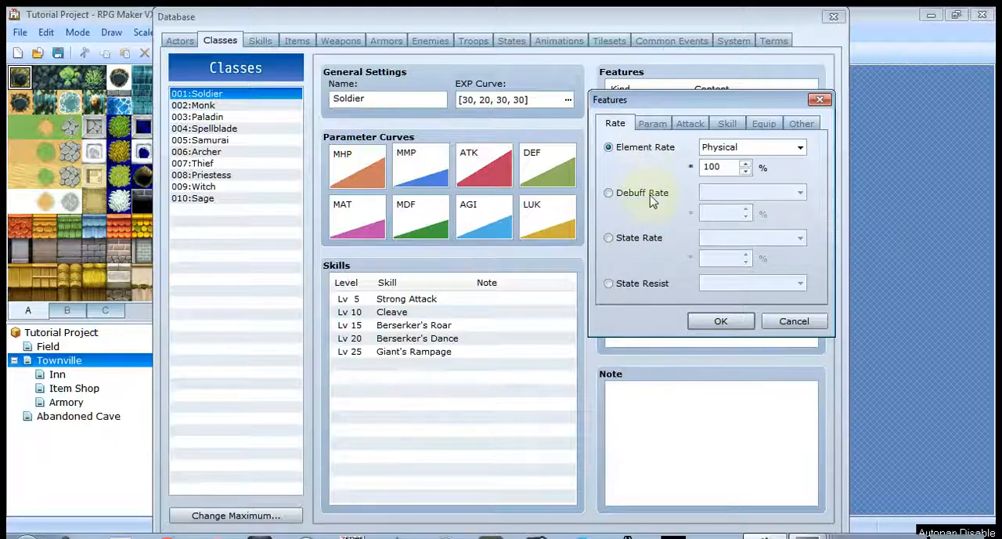
{"action": "mouse_move", "coordinate": [652, 202]}
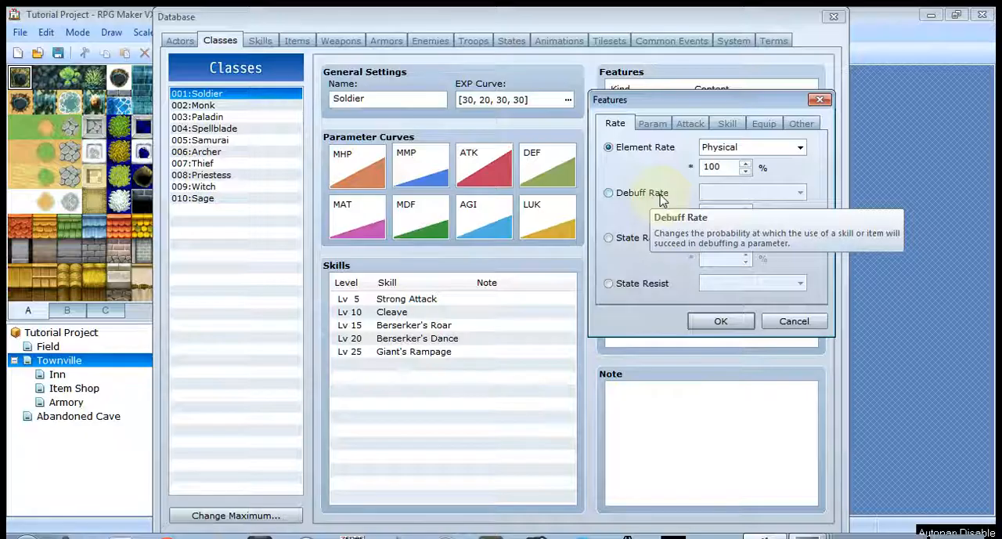
{"action": "left_click", "coordinate": [661, 200]}
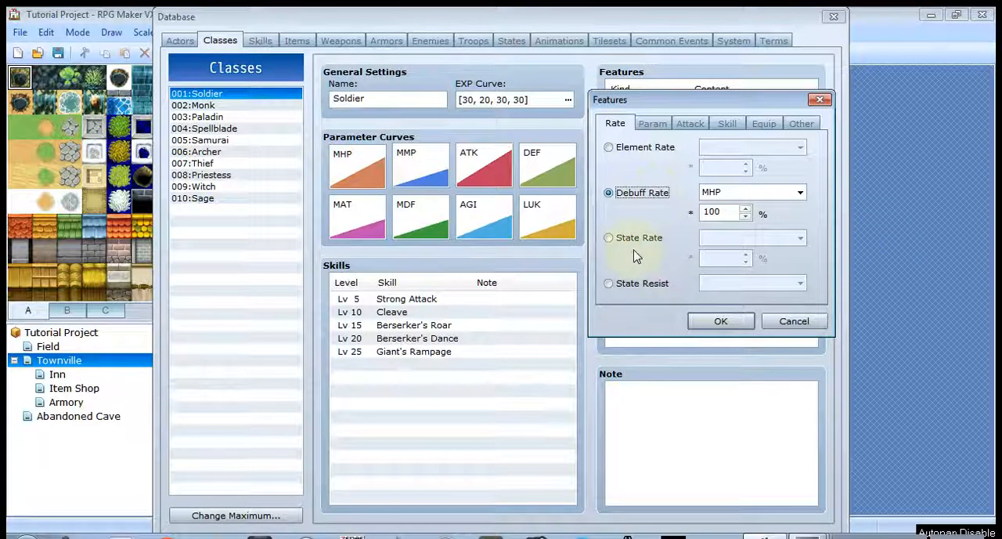
{"action": "left_click", "coordinate": [640, 285]}
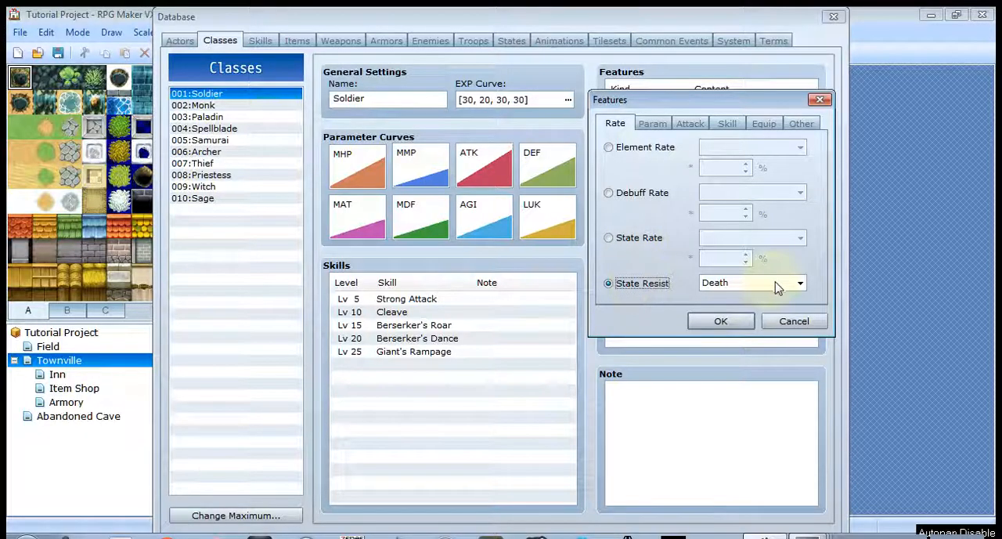
{"action": "left_click", "coordinate": [799, 284]}
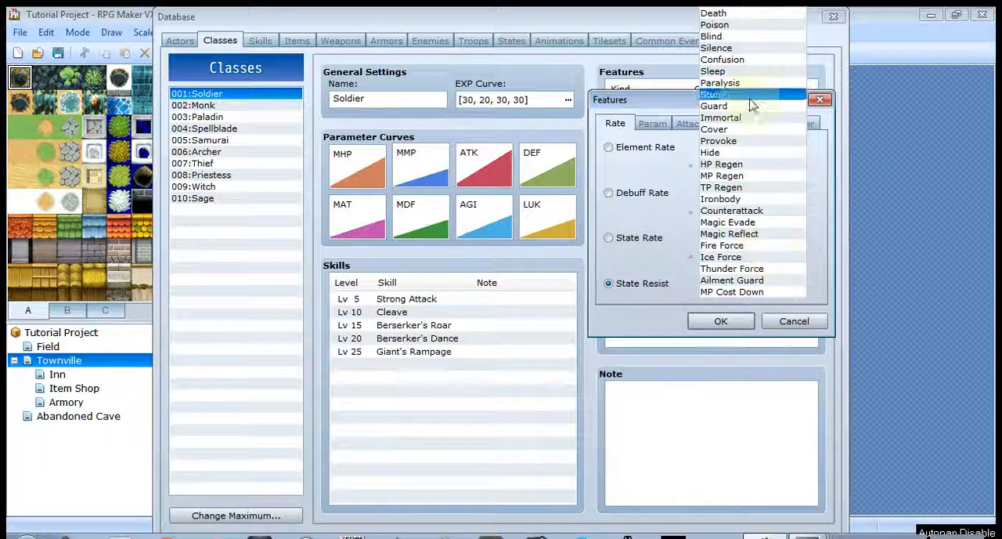
{"action": "left_click", "coordinate": [734, 25]}
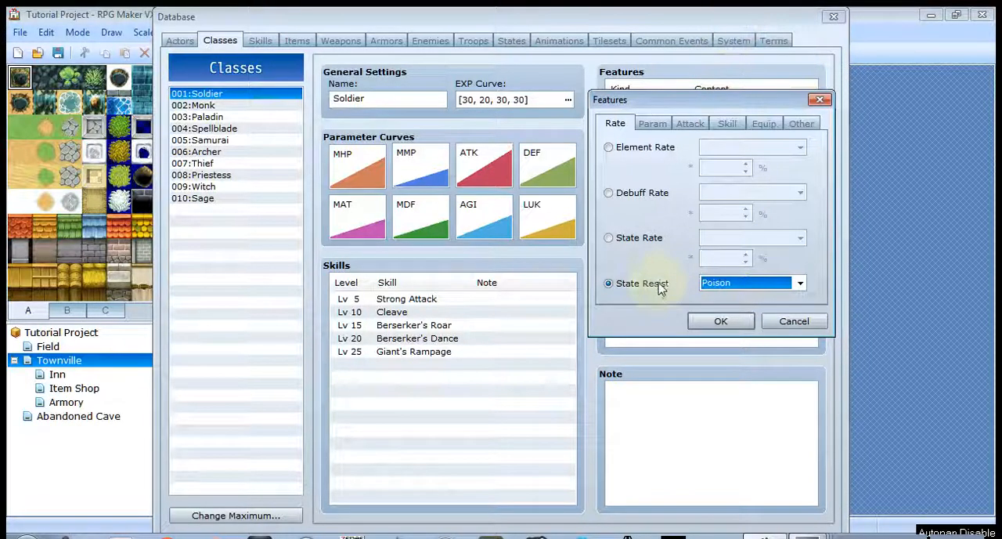
{"action": "mouse_move", "coordinate": [660, 290]}
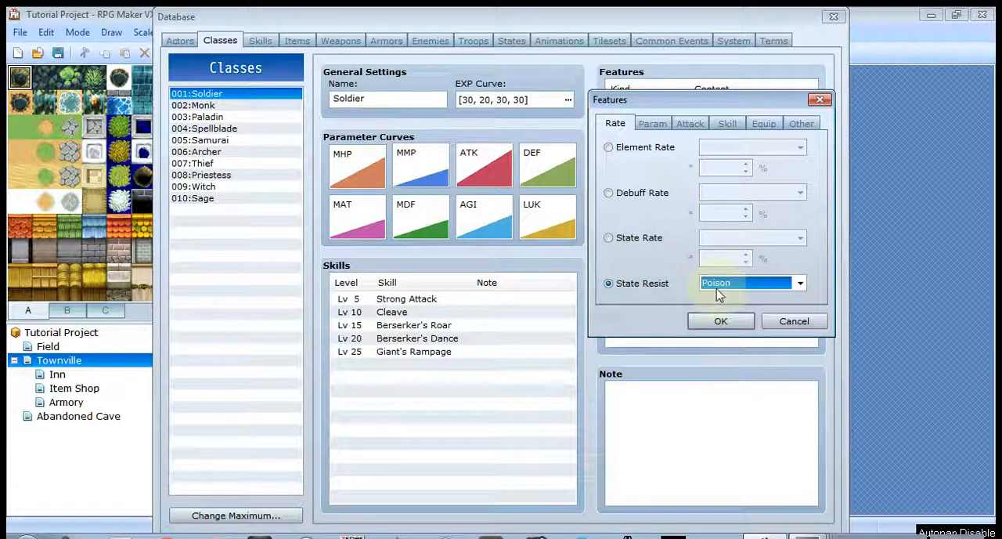
- Try the new feature's Parameter option with MHP at 100%, and look over the Ex-Parameter and Sp-Parameter options
{"action": "left_click", "coordinate": [653, 124]}
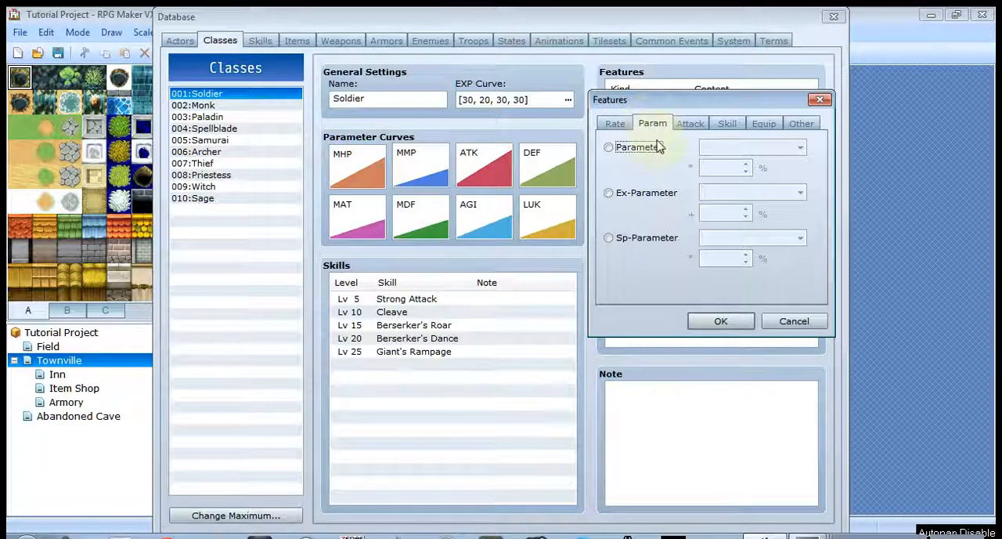
{"action": "left_click", "coordinate": [656, 149]}
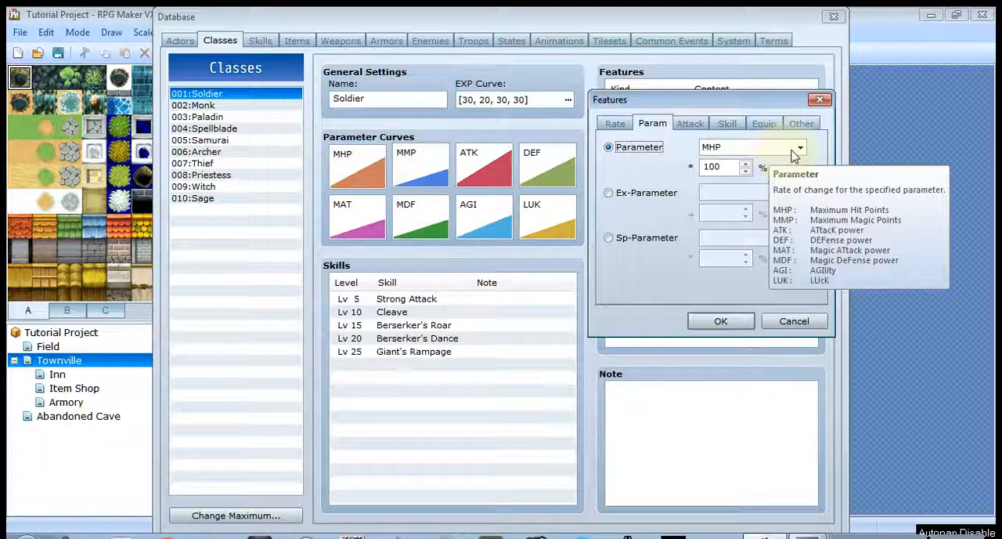
{"action": "left_click", "coordinate": [745, 163]}
{"action": "left_click", "coordinate": [745, 164]}
{"action": "left_click", "coordinate": [745, 164]}
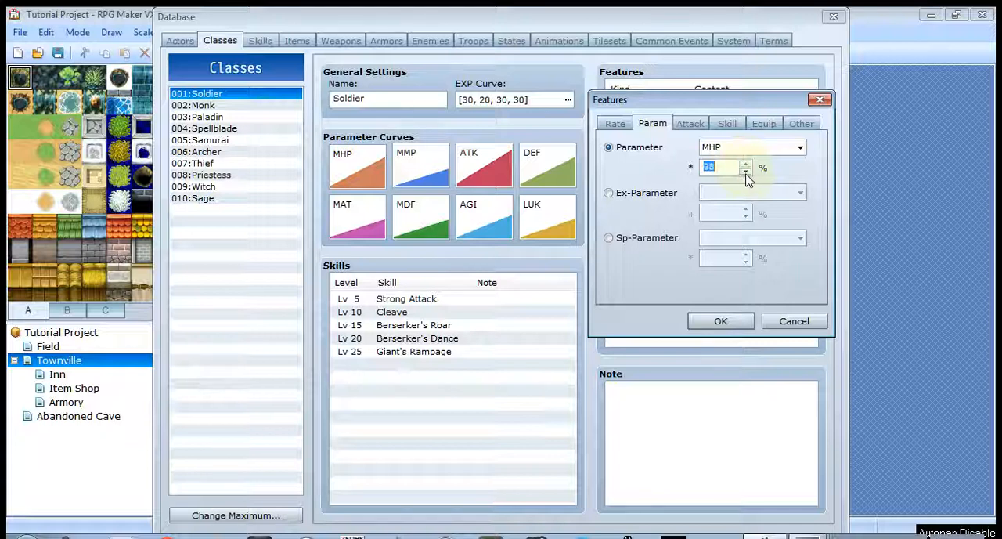
{"action": "left_click", "coordinate": [746, 164]}
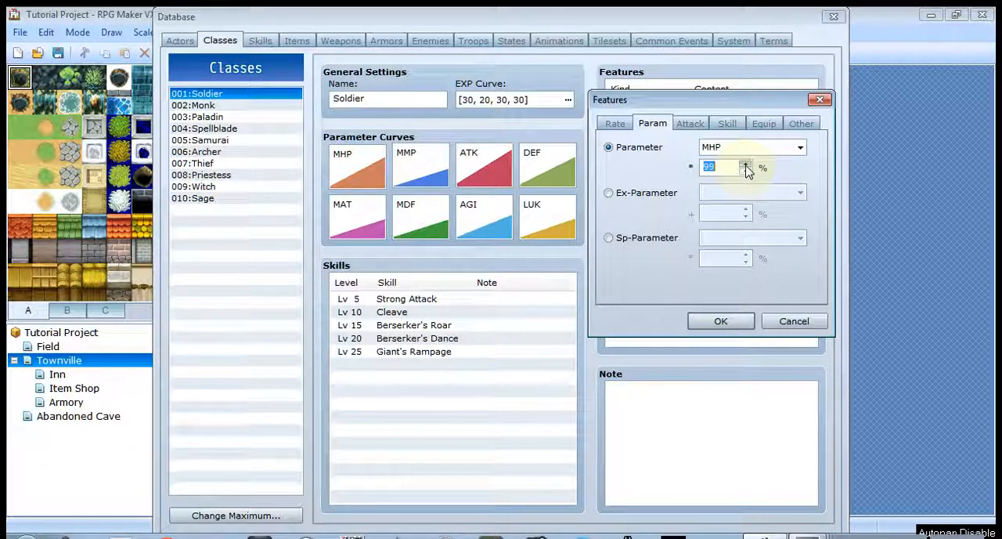
{"action": "left_click", "coordinate": [642, 196]}
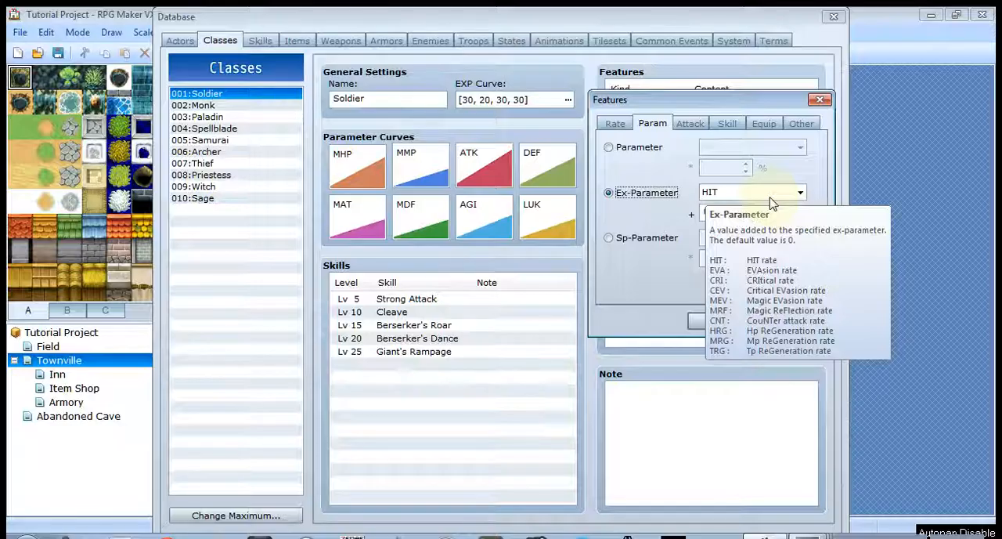
{"action": "left_click", "coordinate": [647, 243]}
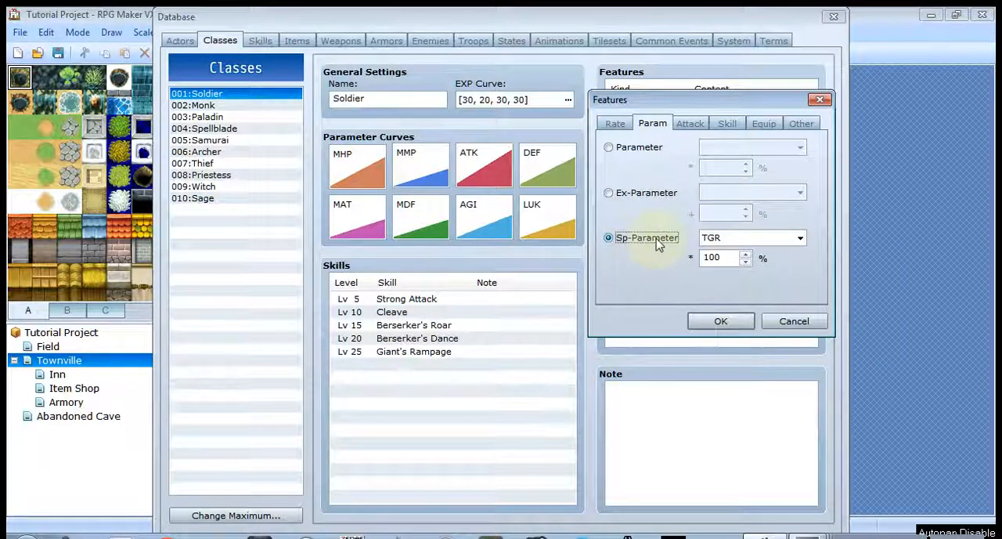
{"action": "mouse_move", "coordinate": [657, 245]}
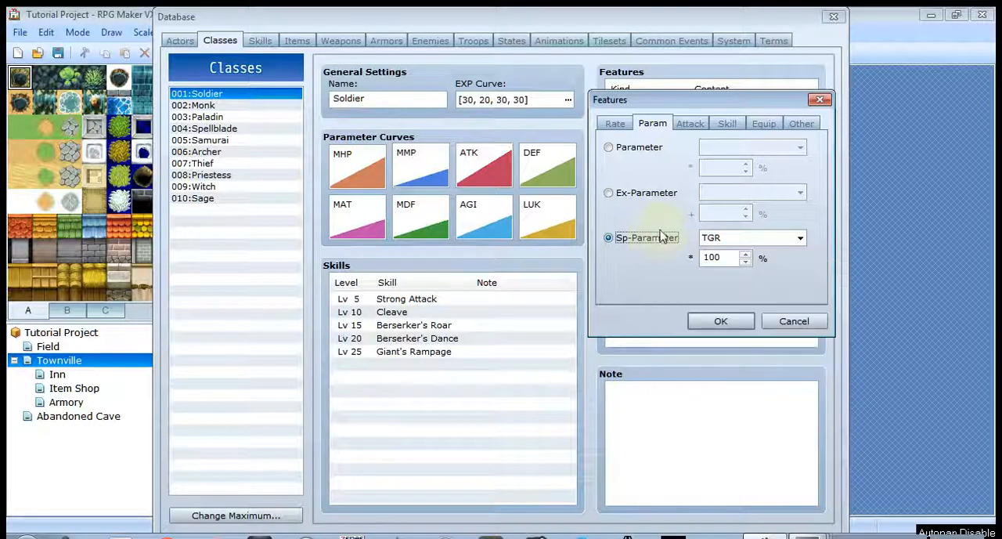
- Try the new feature's Atk Element option with Fire as the attack element
{"action": "left_click", "coordinate": [692, 125]}
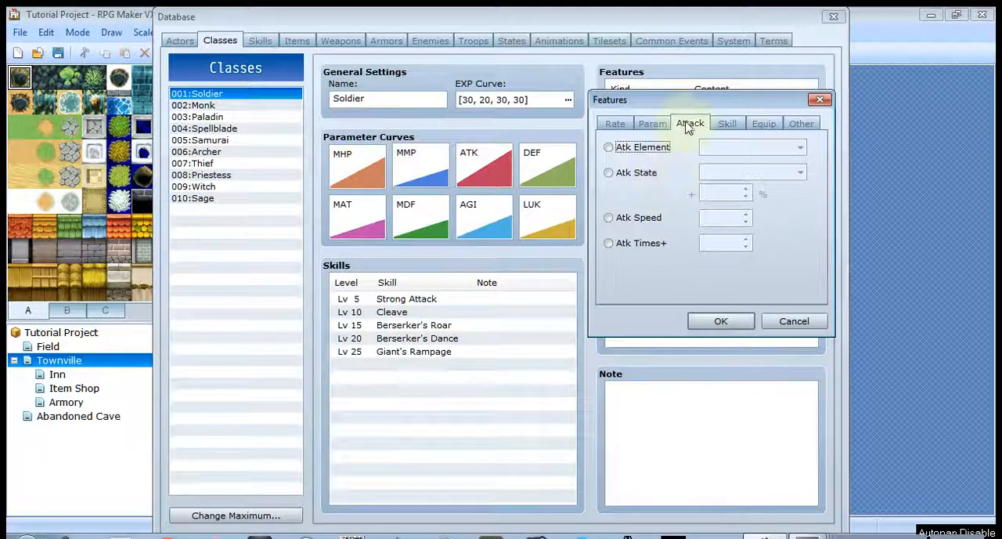
{"action": "left_click", "coordinate": [625, 149]}
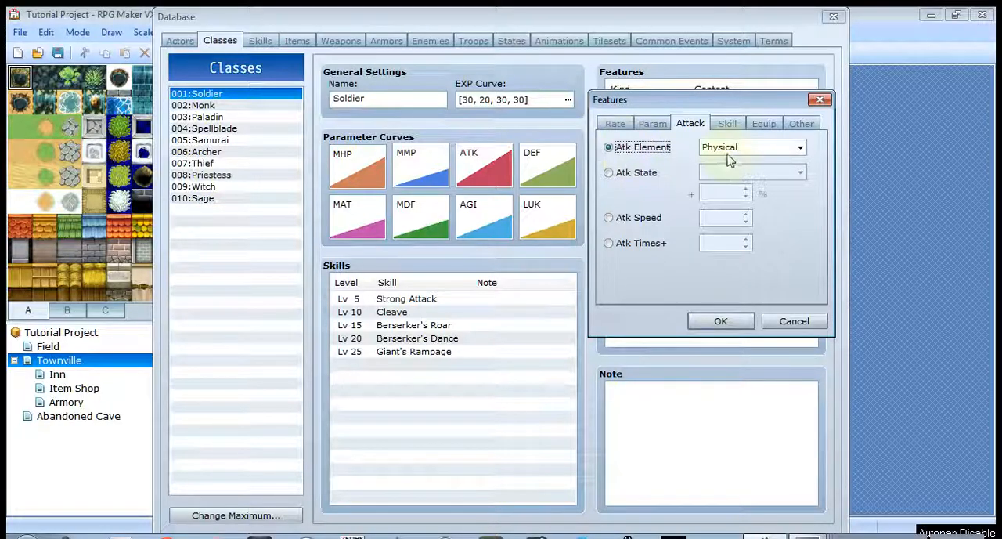
{"action": "left_click", "coordinate": [800, 148]}
{"action": "left_click", "coordinate": [771, 191]}
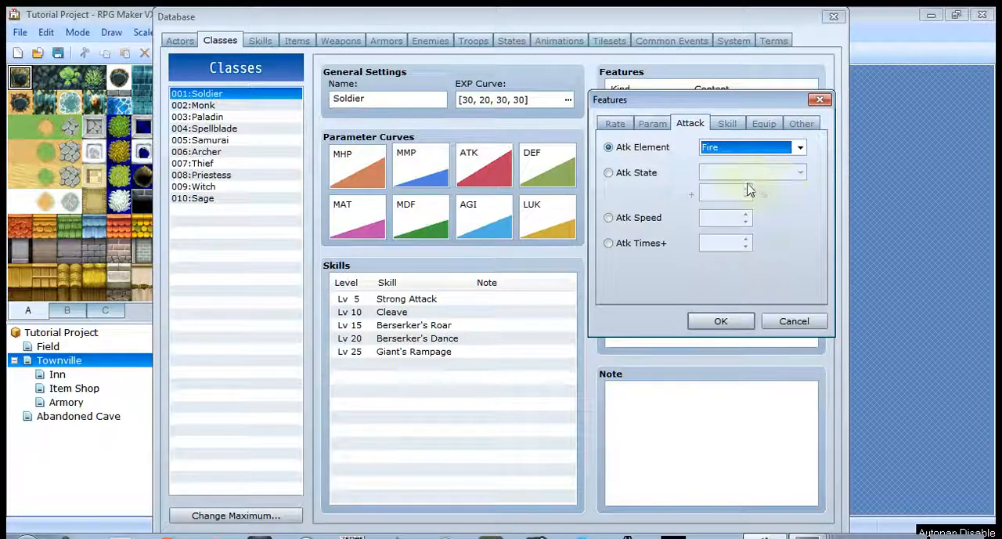
- Try the Atk State, Atk Speed and Atk Times+ options for the new Soldier feature
{"action": "left_click", "coordinate": [644, 176]}
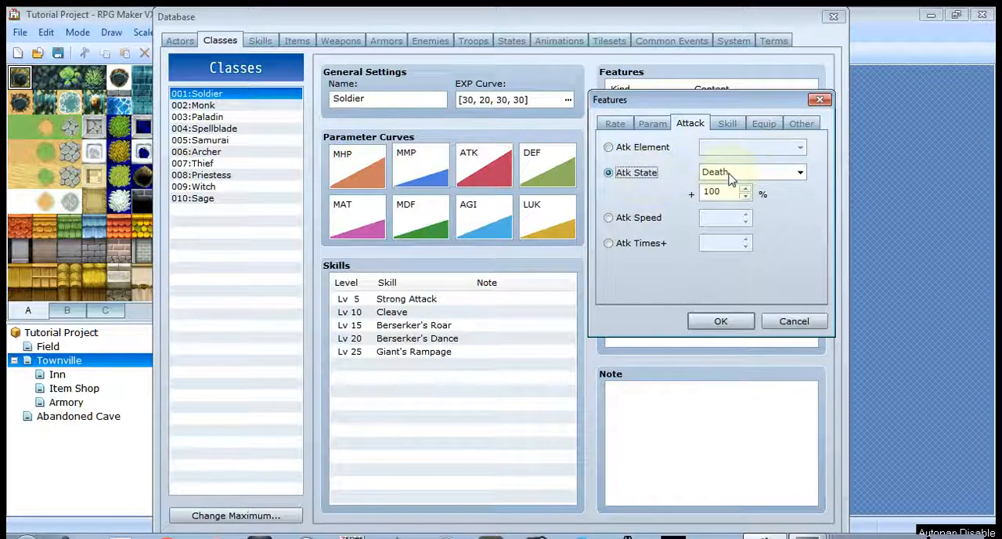
{"action": "left_click", "coordinate": [650, 223]}
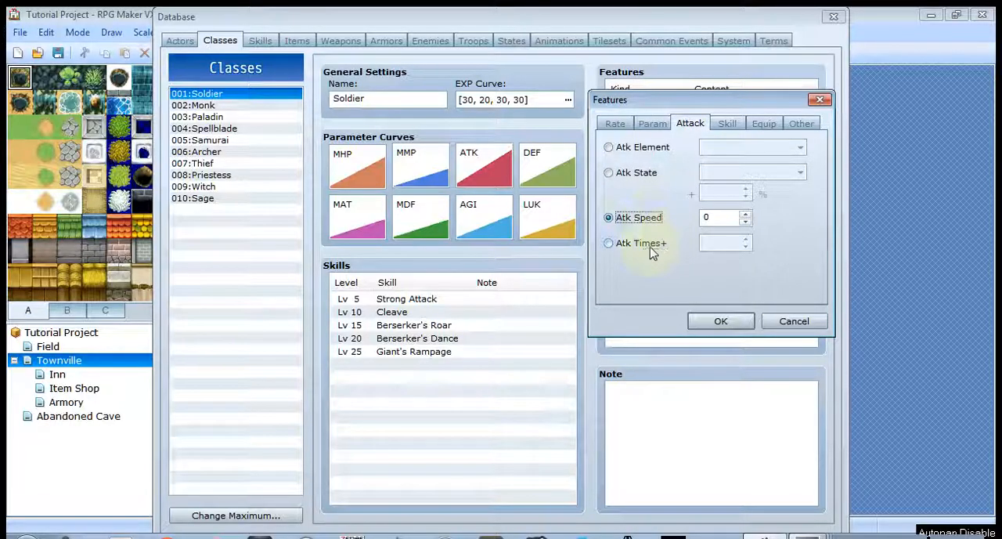
{"action": "left_click", "coordinate": [649, 246]}
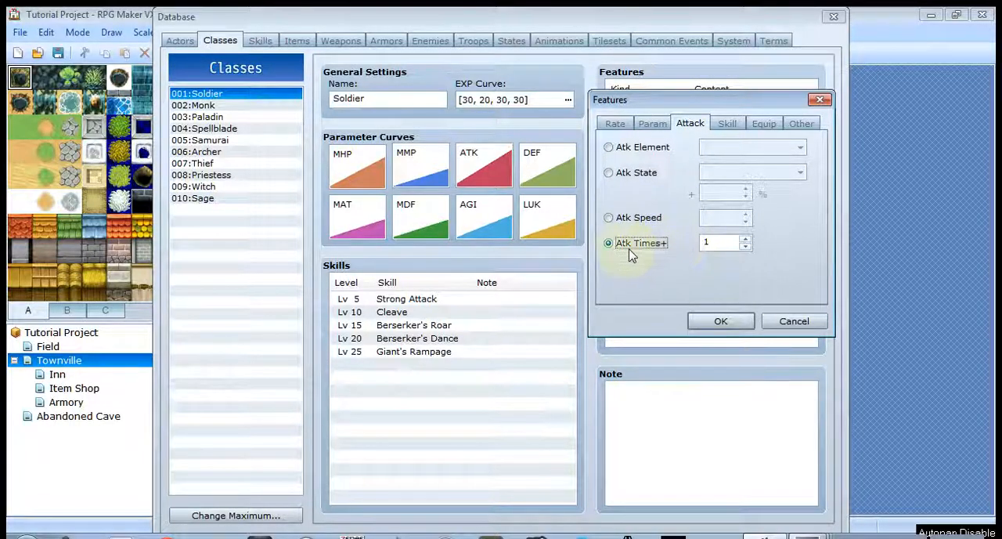
{"action": "left_click", "coordinate": [707, 246]}
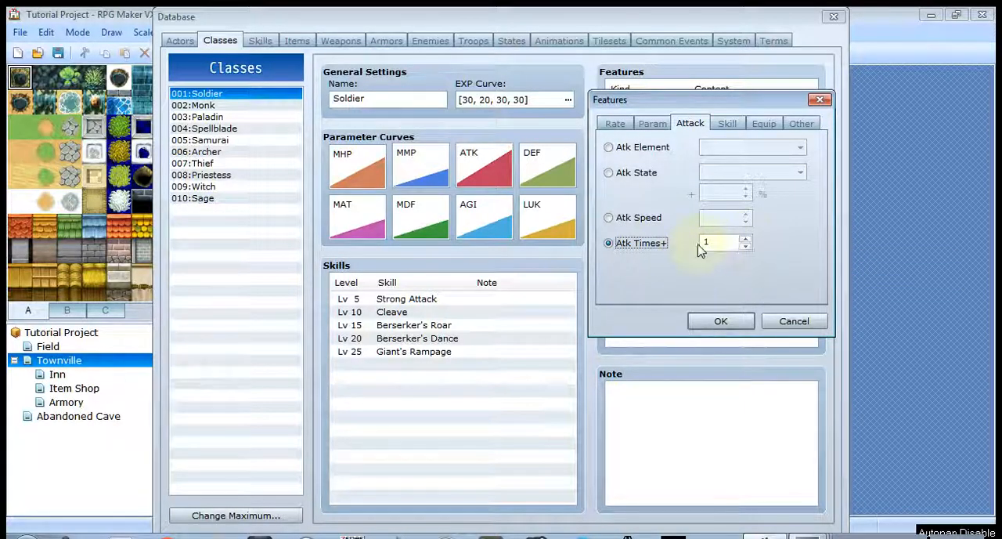
- Look over the feature's Skill and Equip options and move the dialog off the Soldier's feature list
{"action": "left_click", "coordinate": [729, 126]}
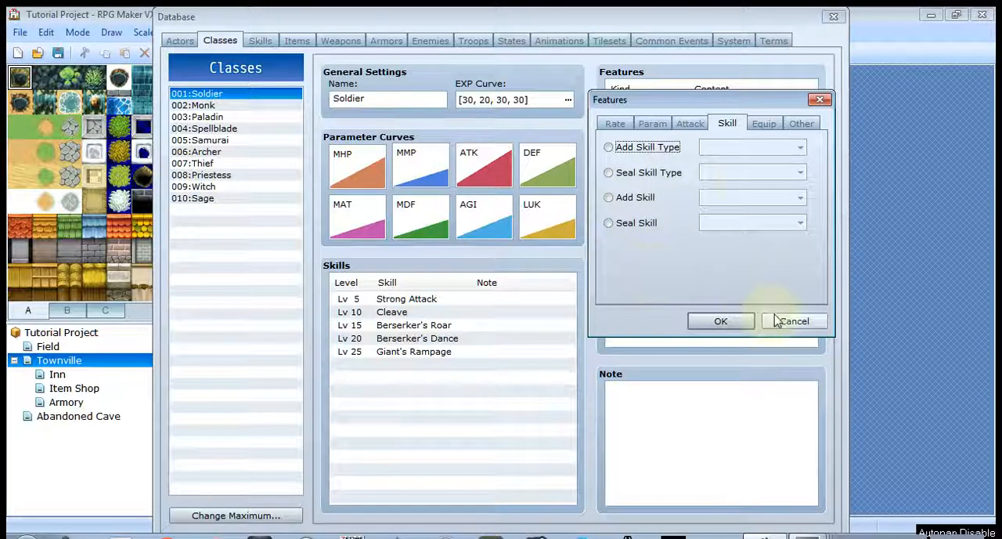
{"action": "left_click", "coordinate": [769, 125]}
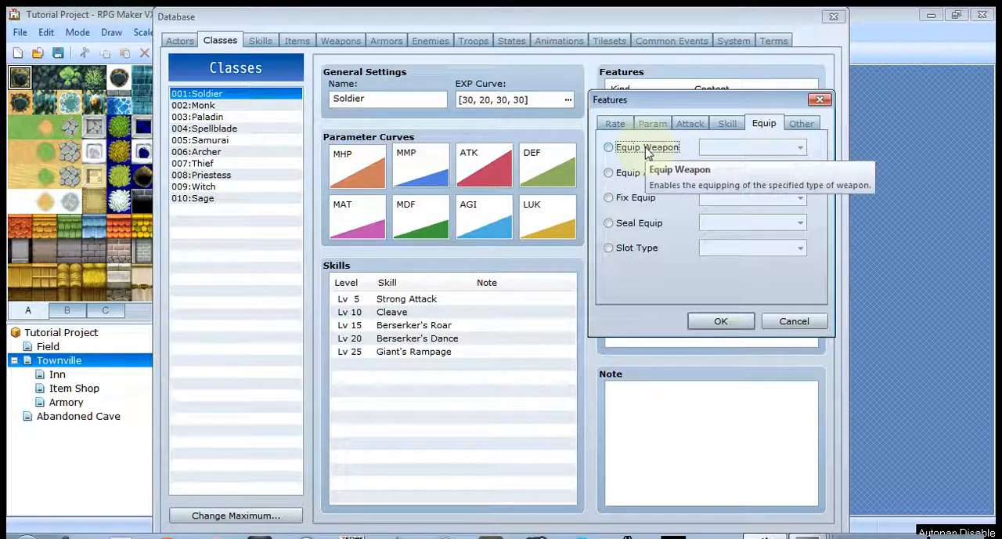
{"action": "left_click_drag", "start_coordinate": [660, 101], "coordinate": [437, 72]}
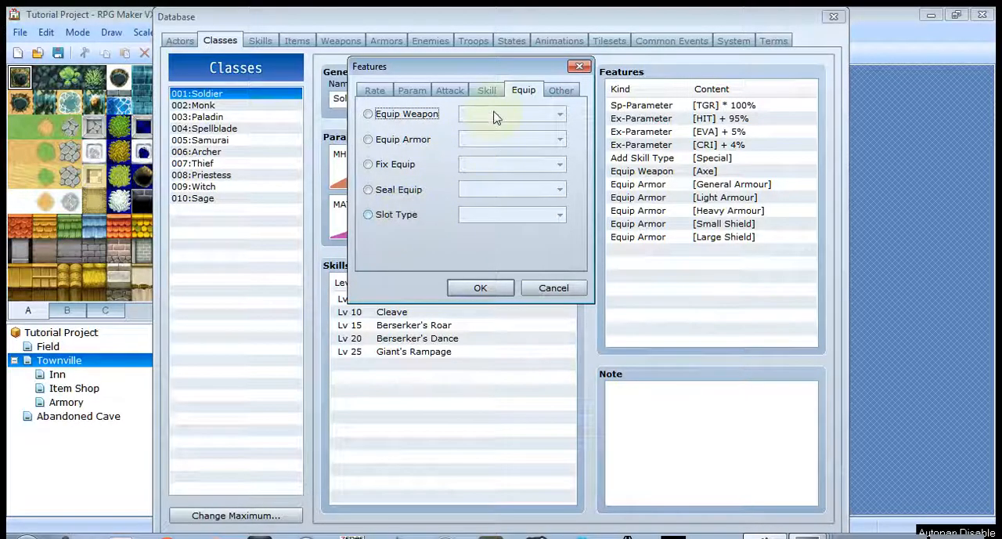
- Try the feature's Action Times+ and Party Ability options, review the party ability choices, and discard the new feature
{"action": "left_click", "coordinate": [561, 90]}
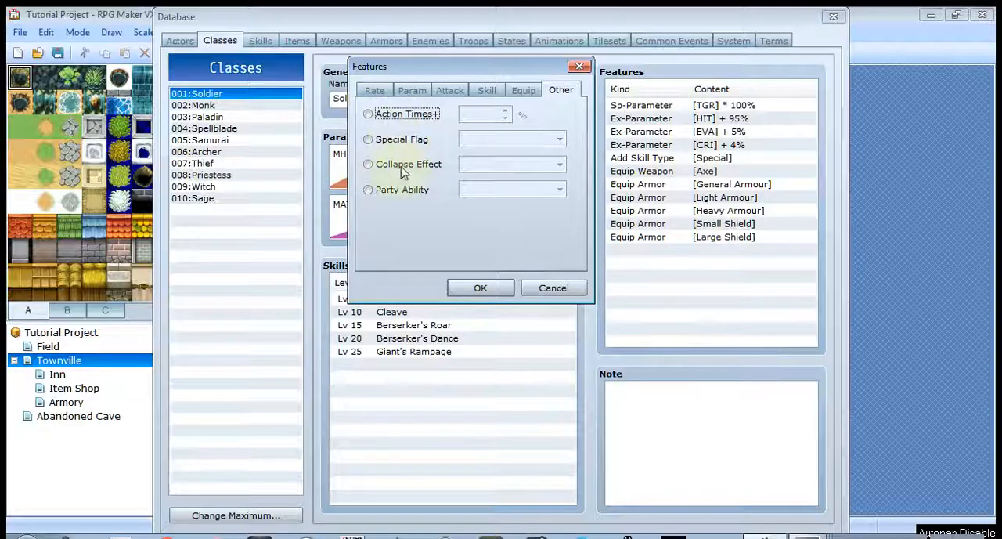
{"action": "left_click", "coordinate": [402, 115]}
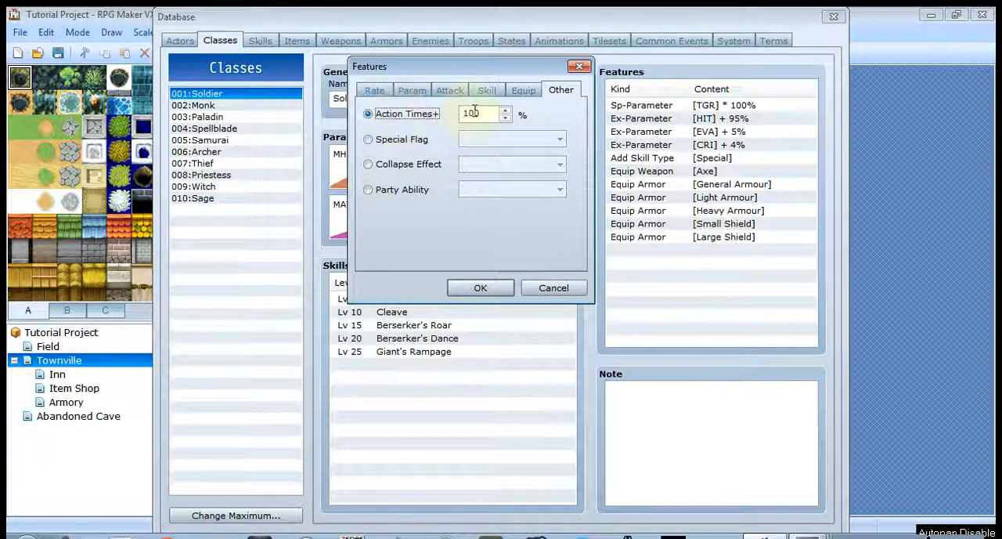
{"action": "mouse_move", "coordinate": [474, 111]}
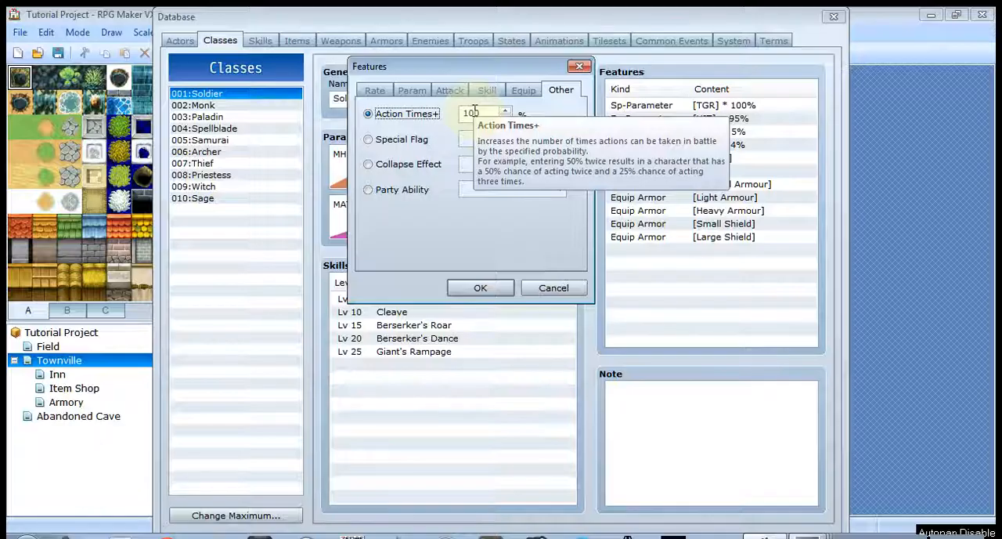
{"action": "left_click", "coordinate": [392, 196]}
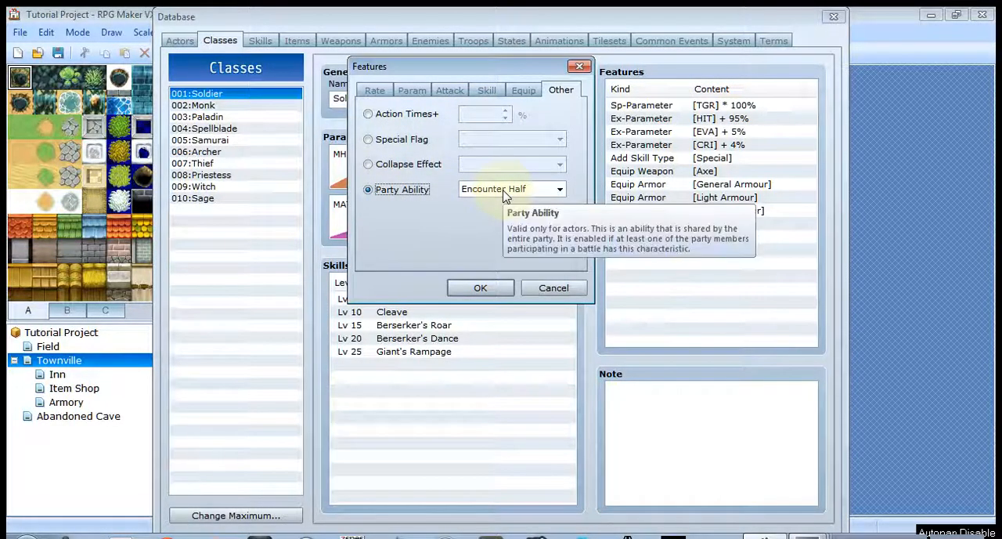
{"action": "left_click", "coordinate": [504, 191]}
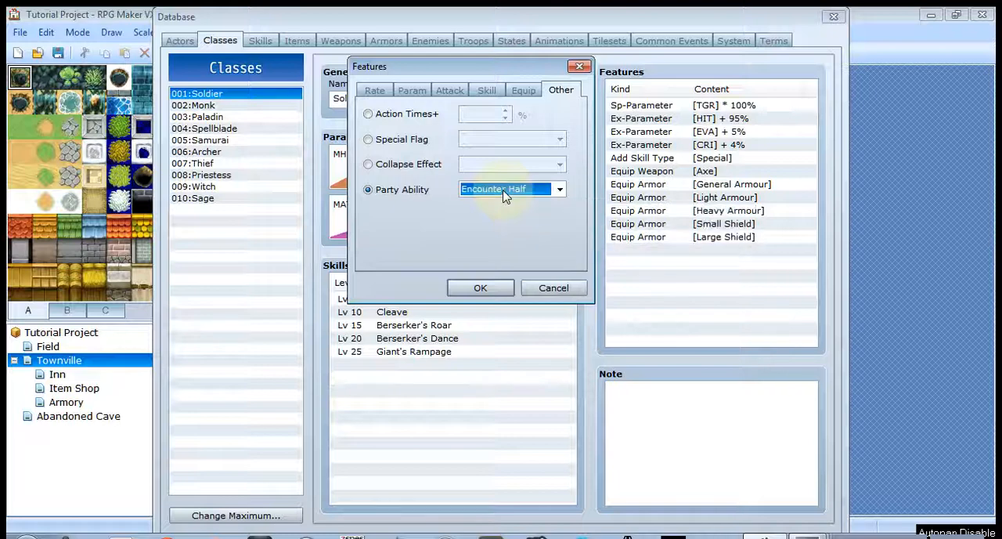
{"action": "left_click", "coordinate": [560, 190]}
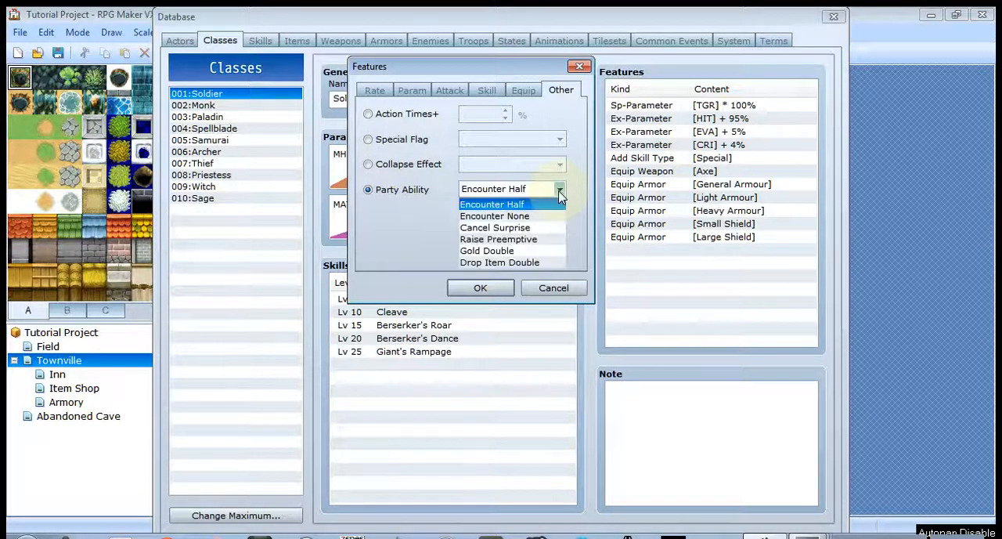
{"action": "left_click", "coordinate": [560, 193]}
{"action": "left_click", "coordinate": [559, 192]}
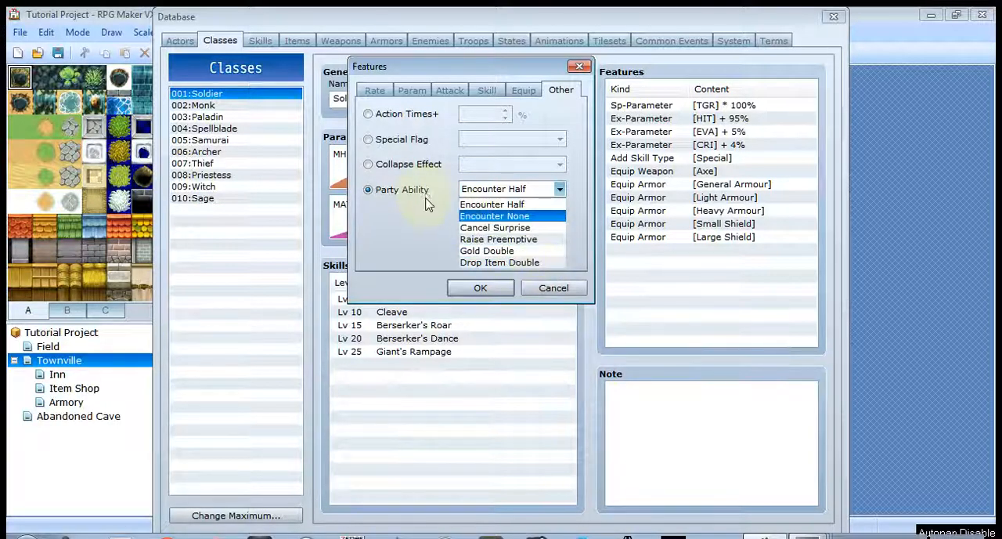
{"action": "left_click", "coordinate": [545, 299]}
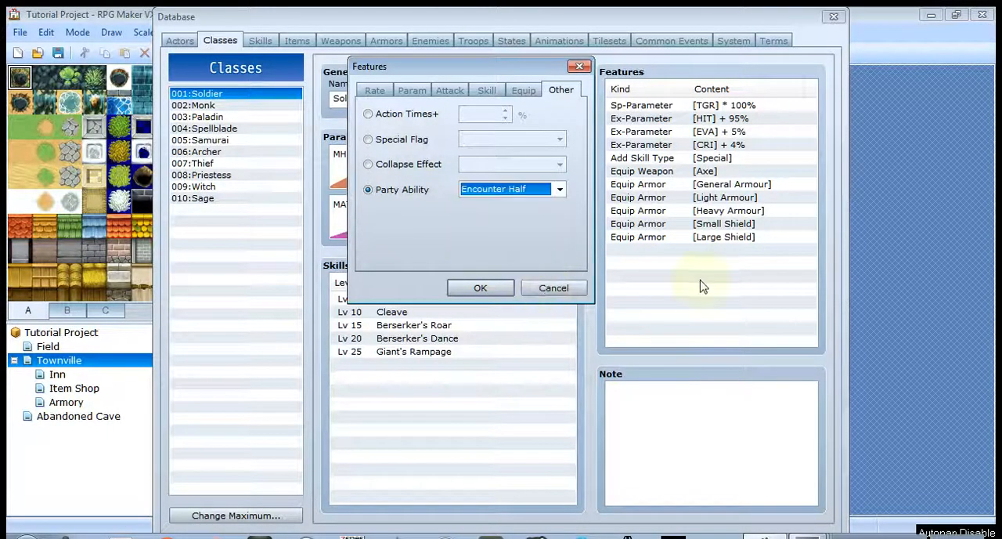
{"action": "left_click", "coordinate": [551, 289]}
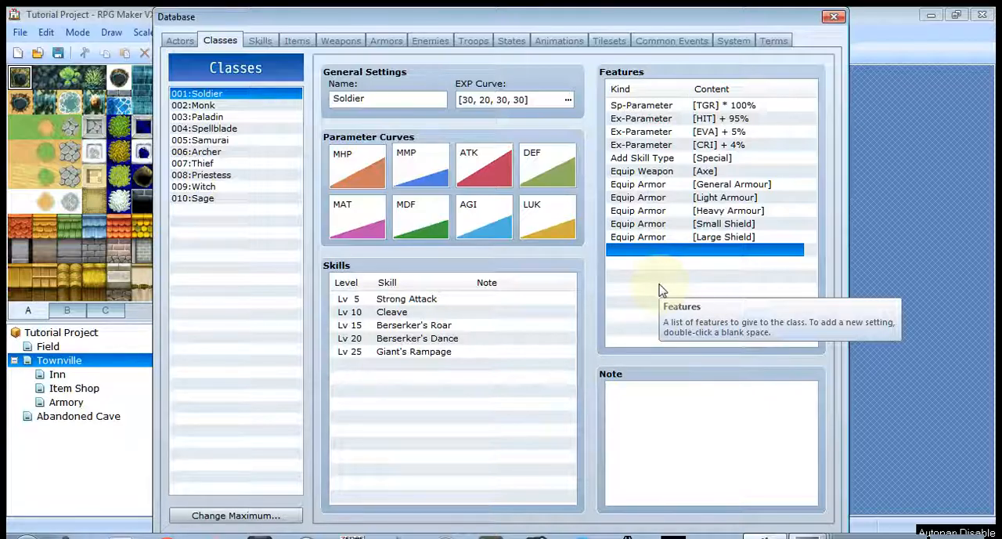
- Open the skills database, browse the skill list and review the Skill Type choices for the Attack skill
{"action": "left_click", "coordinate": [265, 45]}
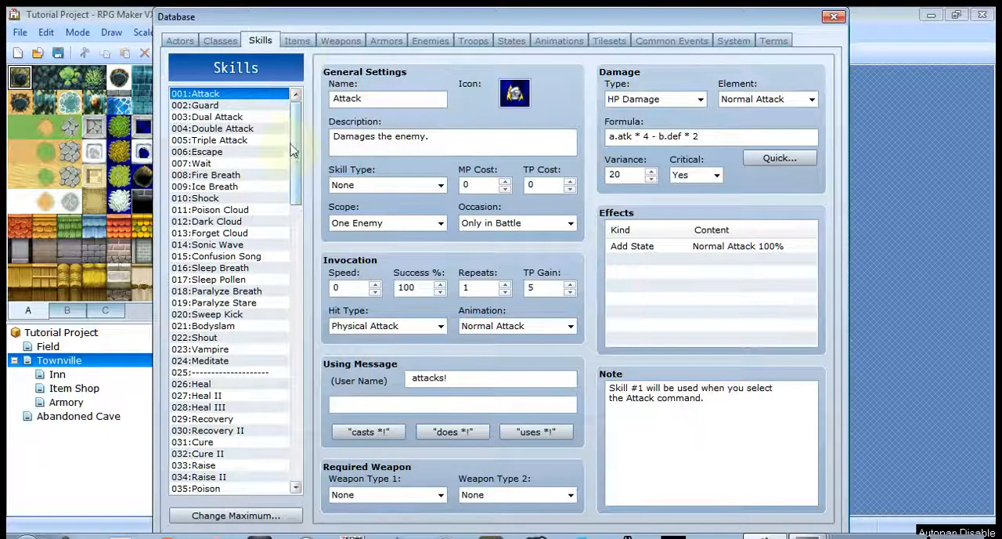
{"action": "scroll", "coordinate": [292, 150], "scroll_direction": "down", "scroll_amount": 10}
{"action": "scroll", "coordinate": [317, 141], "scroll_direction": "up", "scroll_amount": 10}
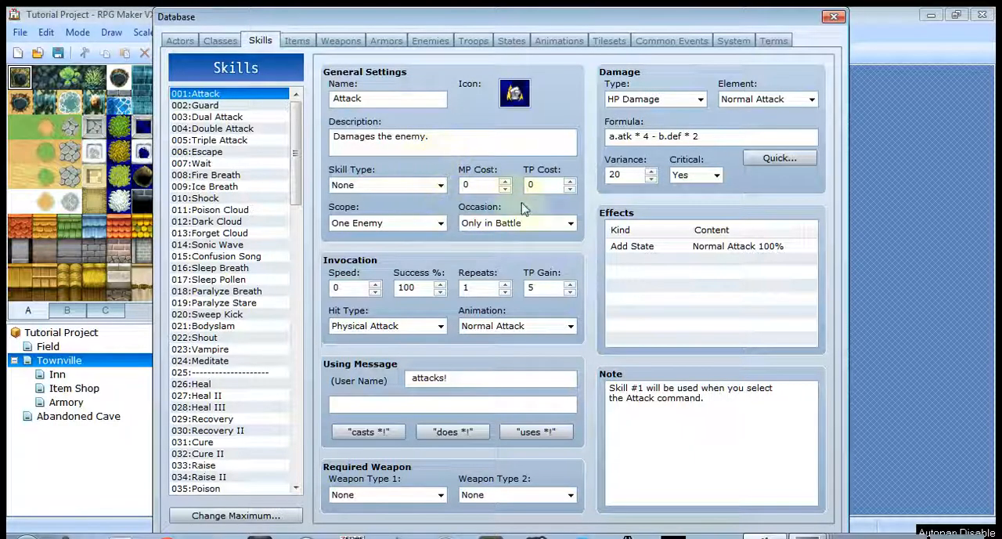
{"action": "left_click", "coordinate": [441, 186]}
{"action": "left_click", "coordinate": [440, 185]}
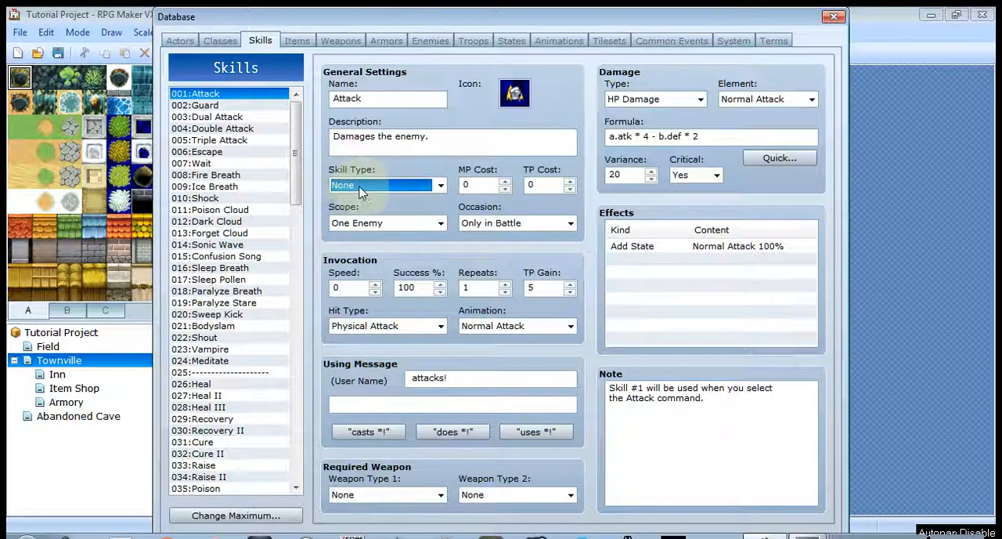
{"action": "left_click", "coordinate": [441, 186]}
{"action": "left_click", "coordinate": [442, 186]}
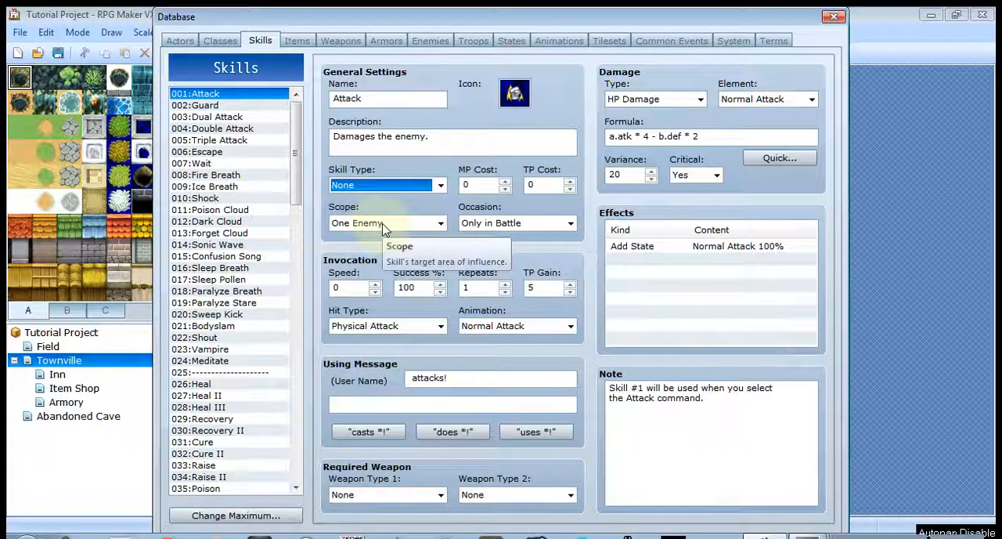
- Review the Occasion choices for the Attack skill, keeping Only in Battle
{"action": "left_click", "coordinate": [503, 224]}
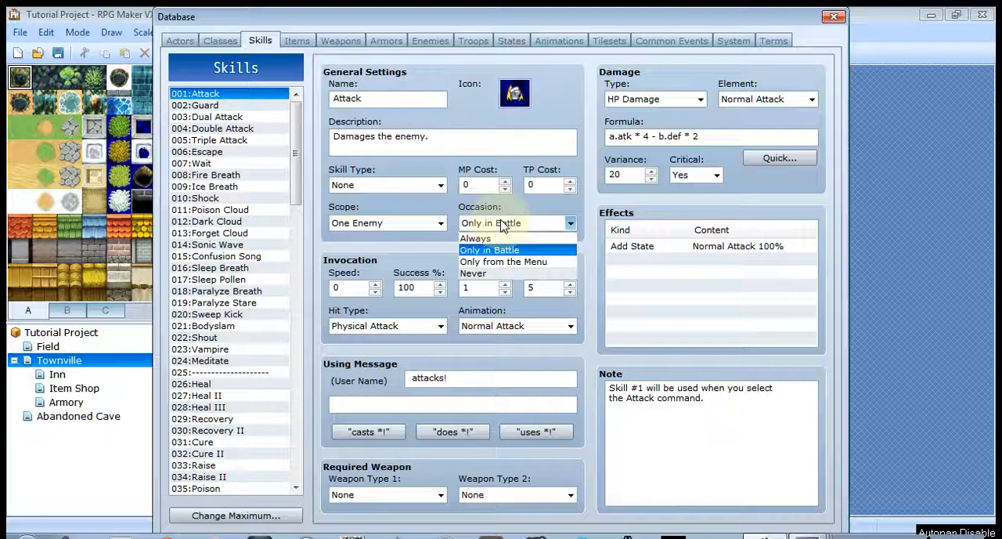
{"action": "left_click", "coordinate": [569, 224]}
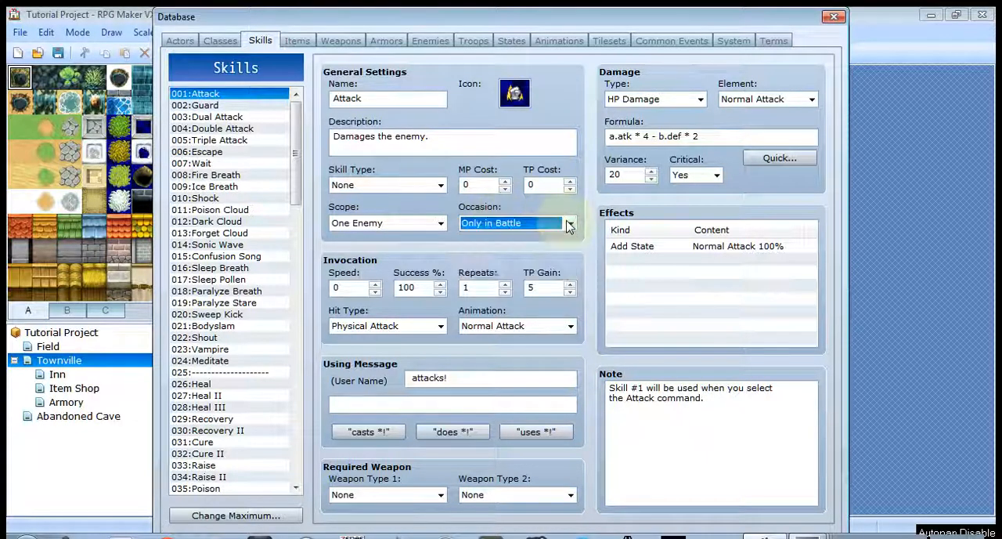
{"action": "left_click", "coordinate": [568, 225]}
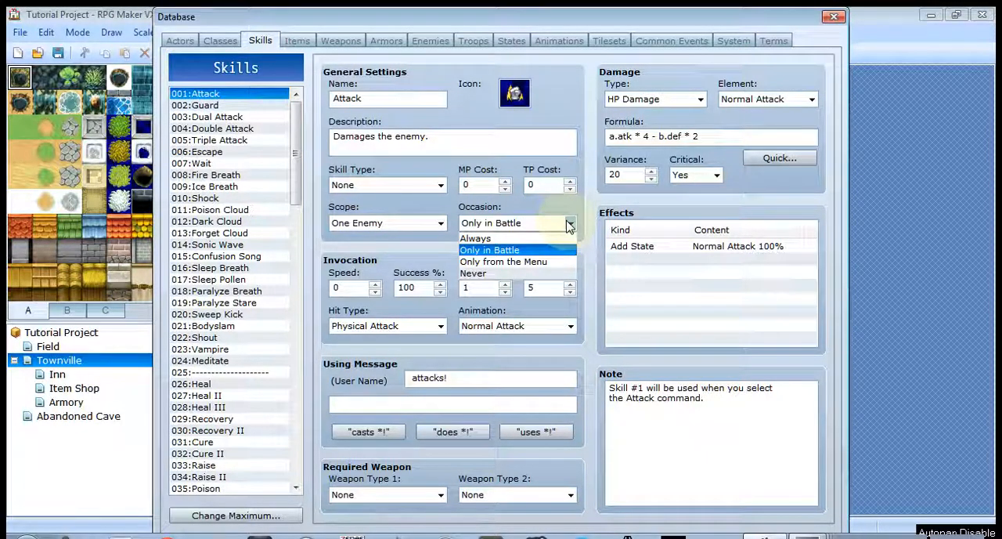
{"action": "left_click", "coordinate": [542, 206]}
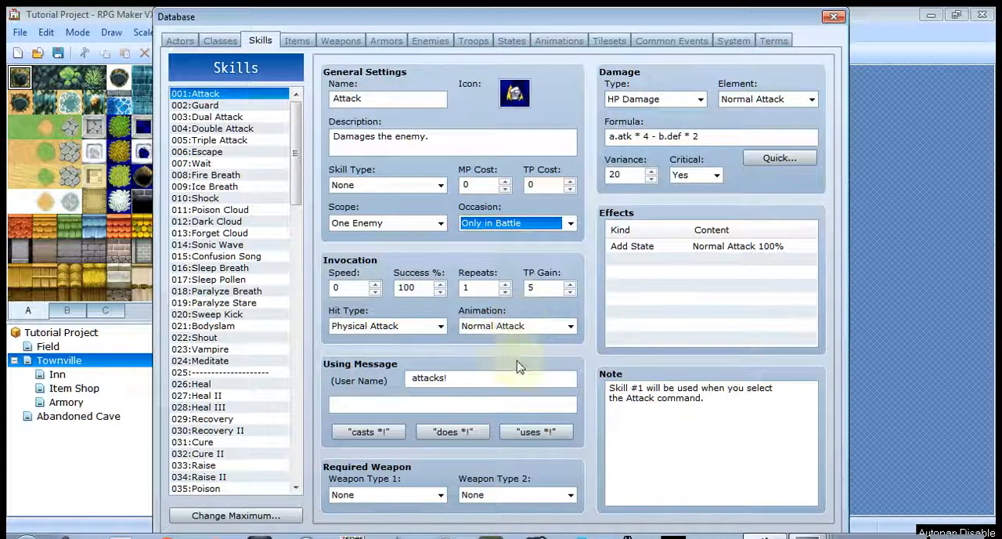
- Try Breath Ice as the Attack skill's animation, browse the animation choices and return it to Normal Attack
{"action": "double_click", "coordinate": [498, 328]}
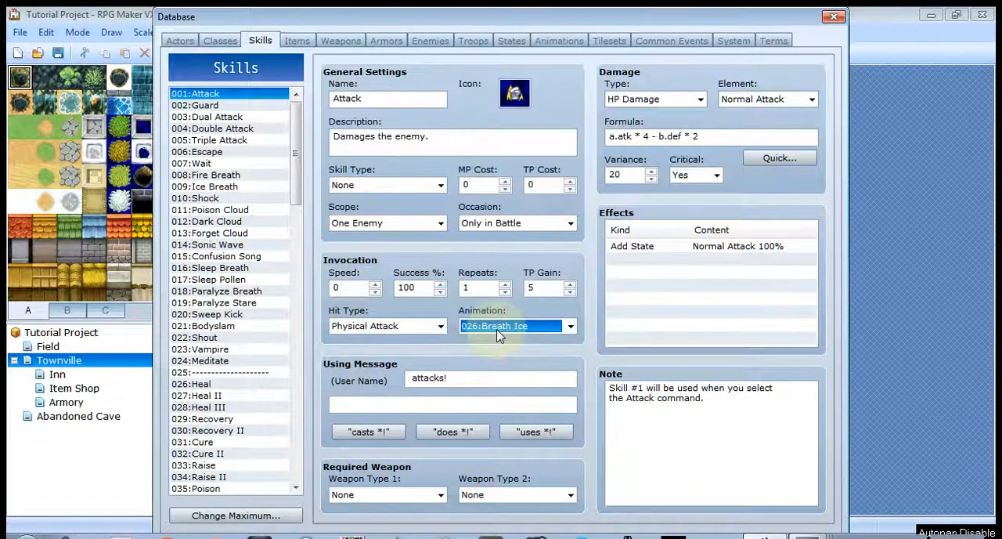
{"action": "left_click", "coordinate": [513, 327]}
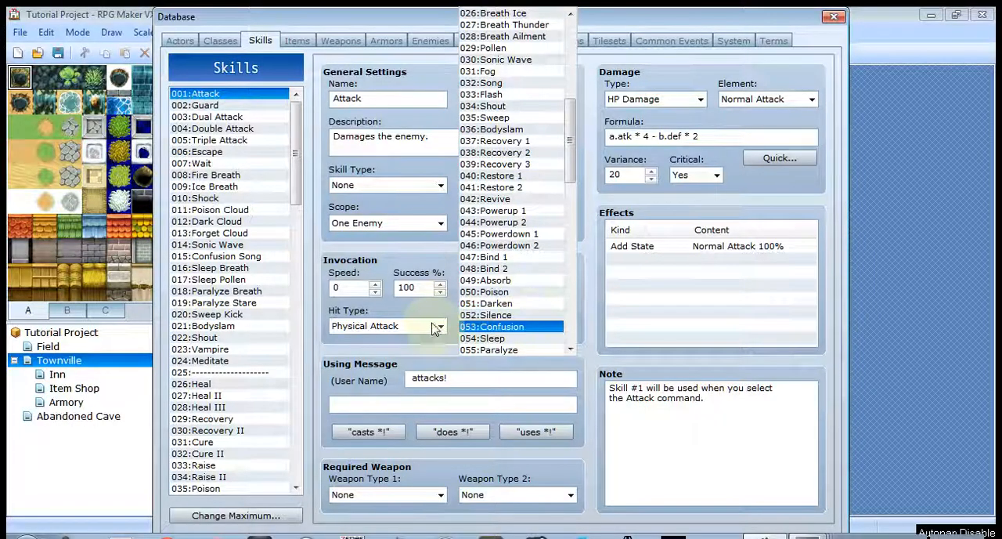
{"action": "left_click_drag", "start_coordinate": [571, 151], "coordinate": [581, 47]}
{"action": "left_click", "coordinate": [515, 16]}
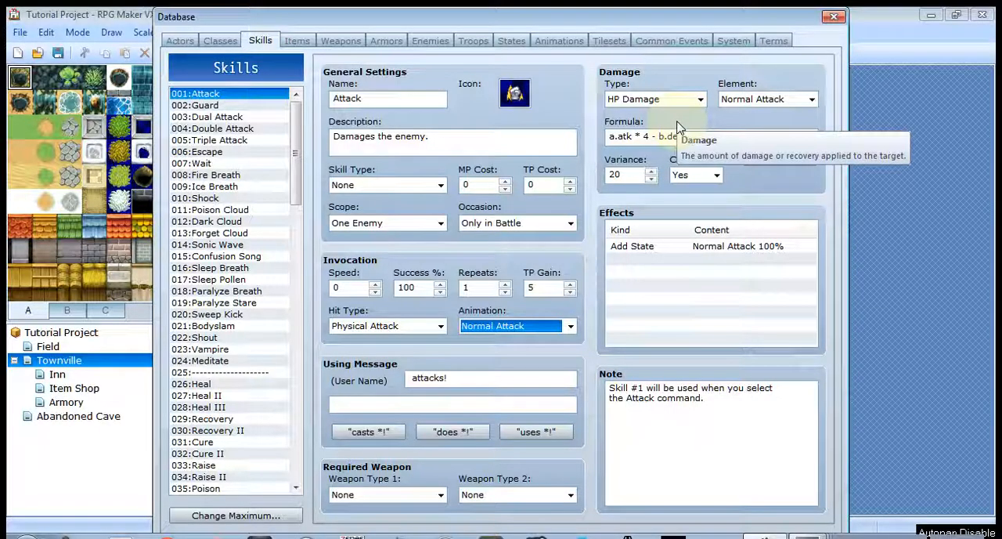
- Review the damage Type and Element choices for the Attack skill, keeping HP Damage and Normal Attack, and examine its formula
{"action": "left_click", "coordinate": [701, 100]}
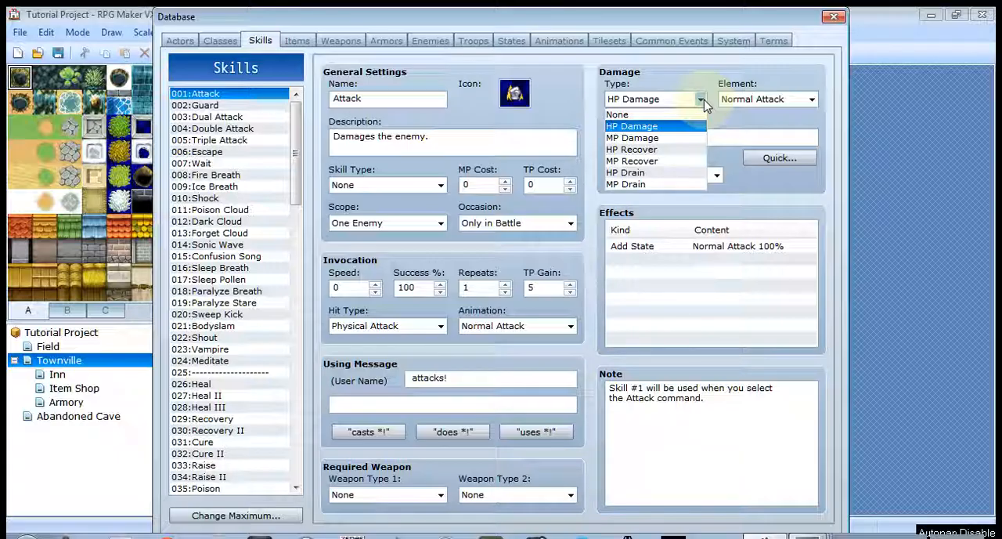
{"action": "left_click", "coordinate": [701, 99]}
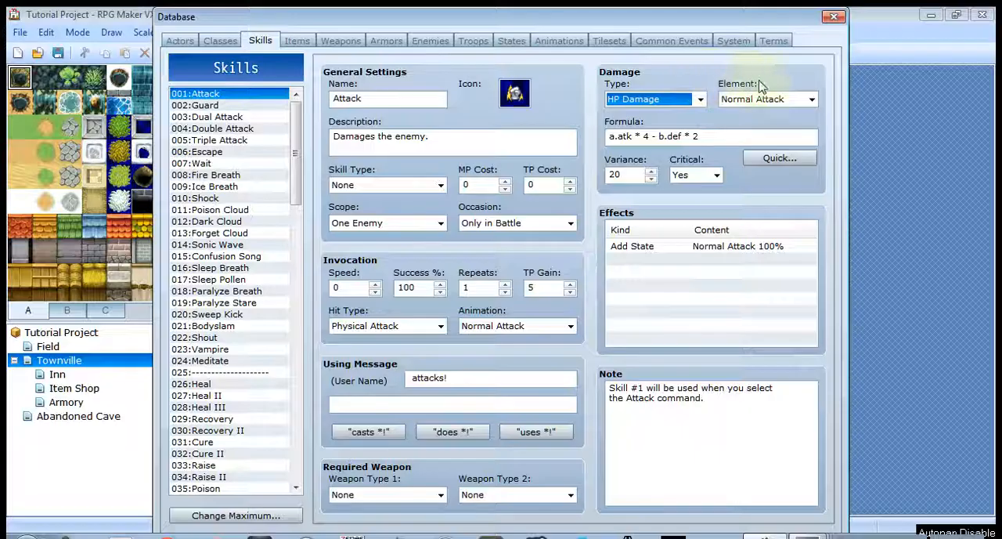
{"action": "left_click", "coordinate": [811, 100]}
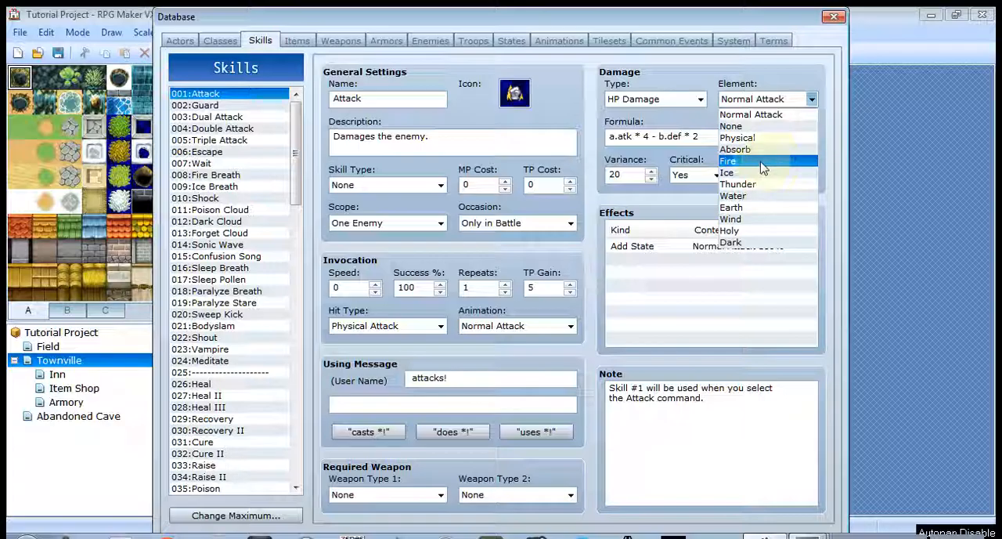
{"action": "left_click", "coordinate": [740, 115]}
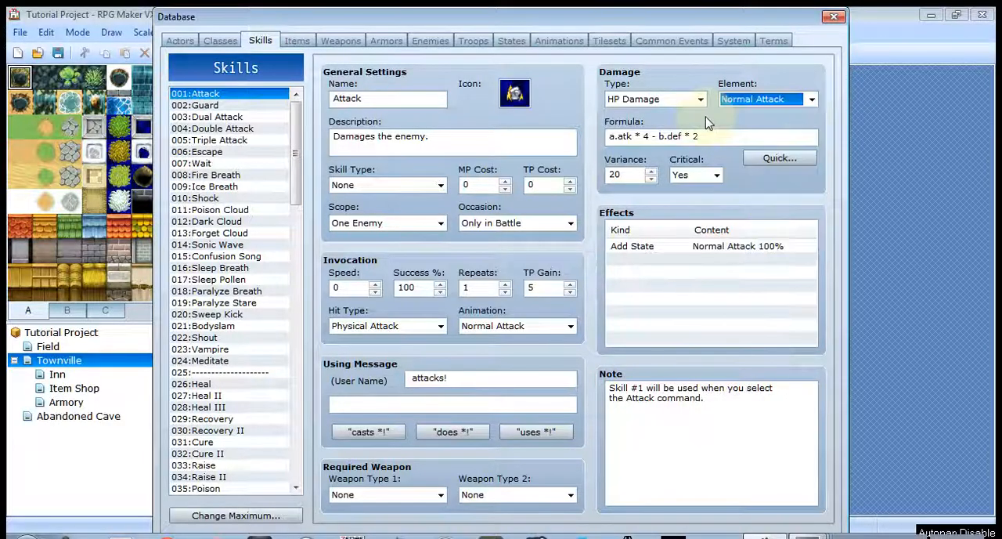
{"action": "mouse_move", "coordinate": [728, 139]}
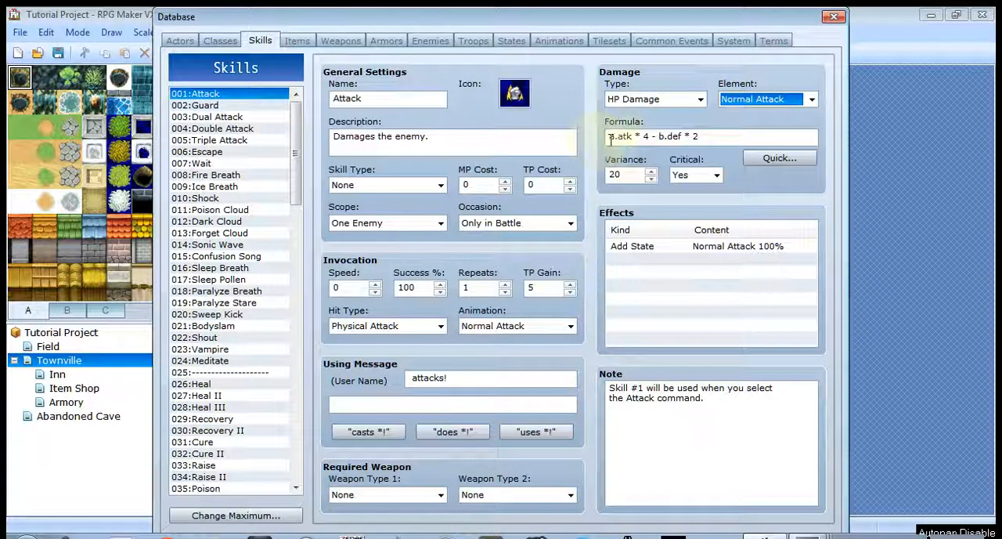
- Examine the Attack skill's damage formula and view its Quick Damage Setting options without applying them
{"action": "mouse_move", "coordinate": [613, 141]}
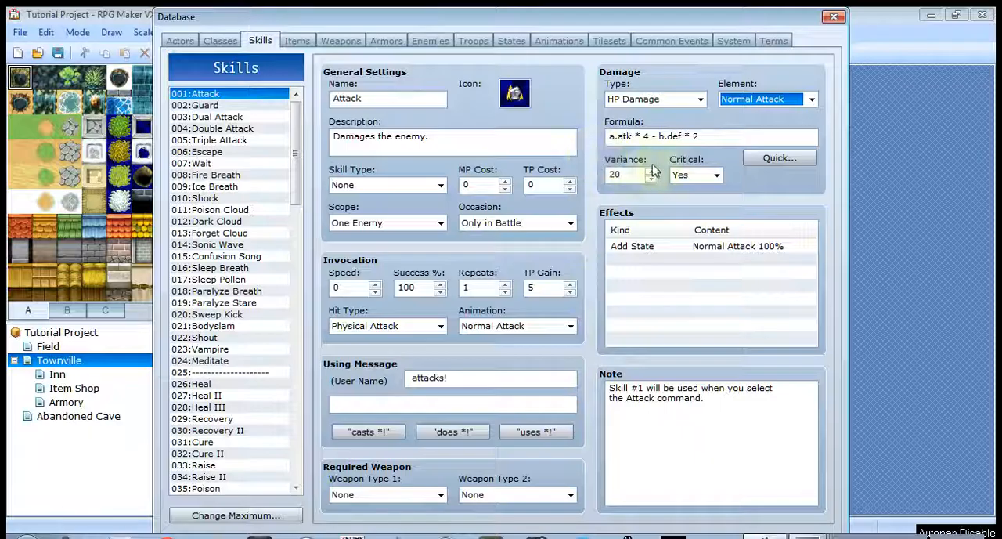
{"action": "mouse_move", "coordinate": [664, 136]}
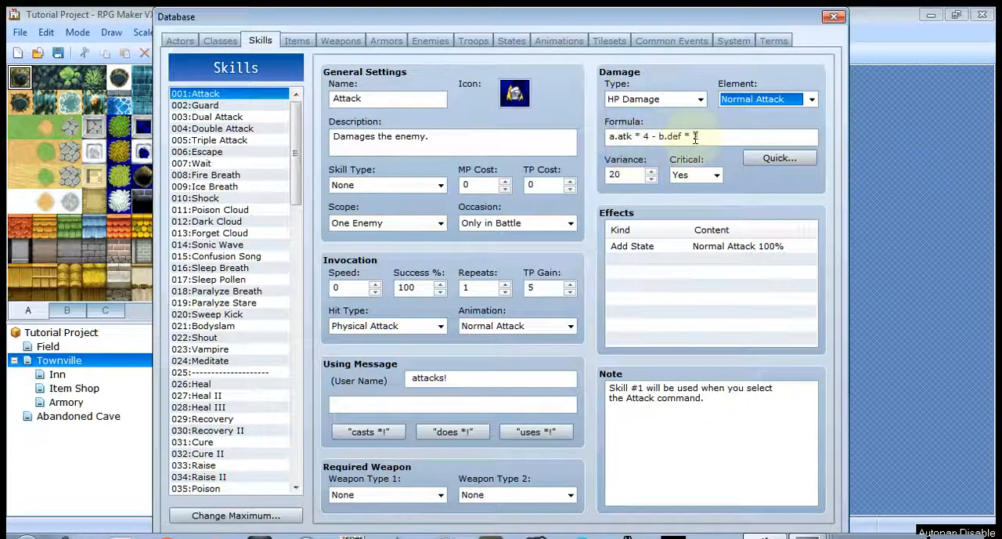
{"action": "double_click", "coordinate": [646, 136]}
{"action": "type", "text": "4"}
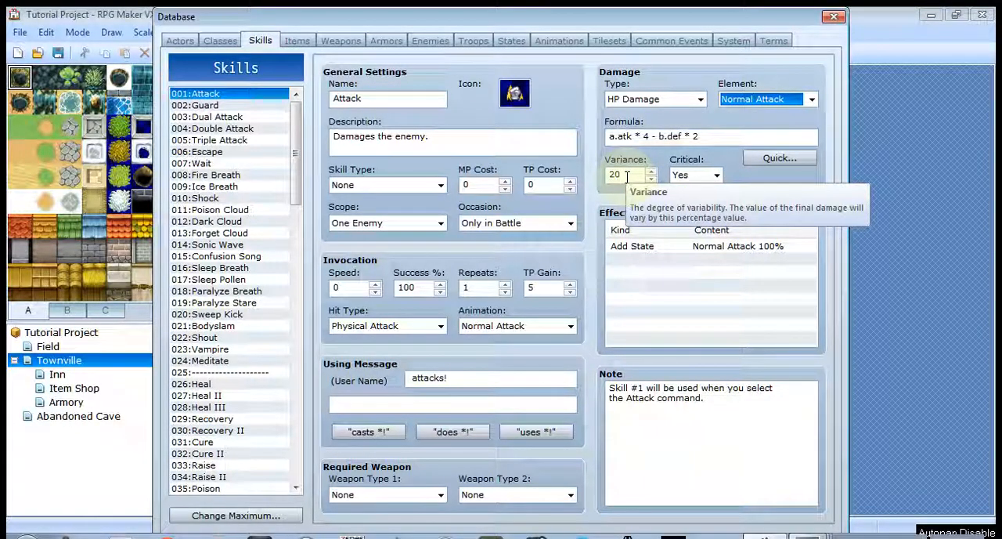
{"action": "left_click", "coordinate": [789, 162]}
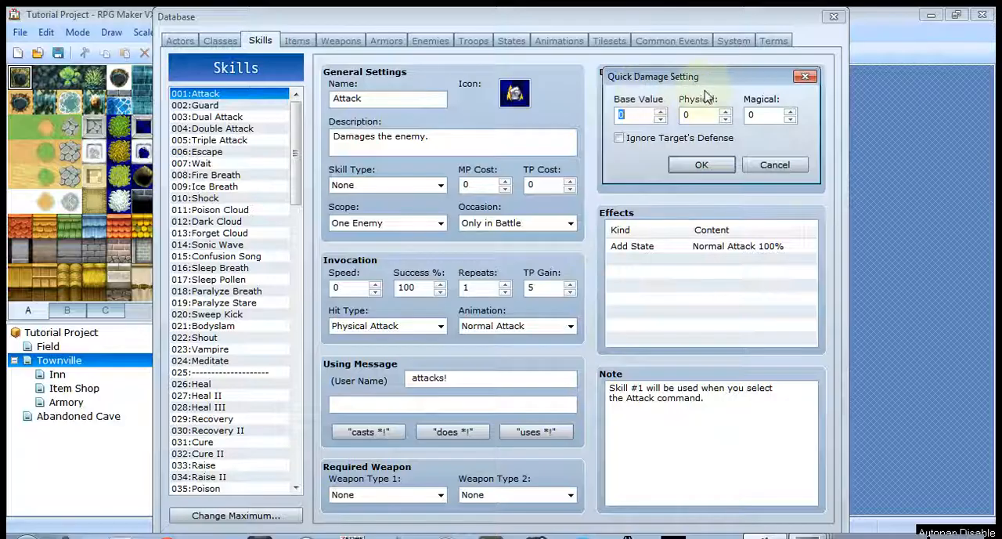
{"action": "left_click", "coordinate": [775, 164]}
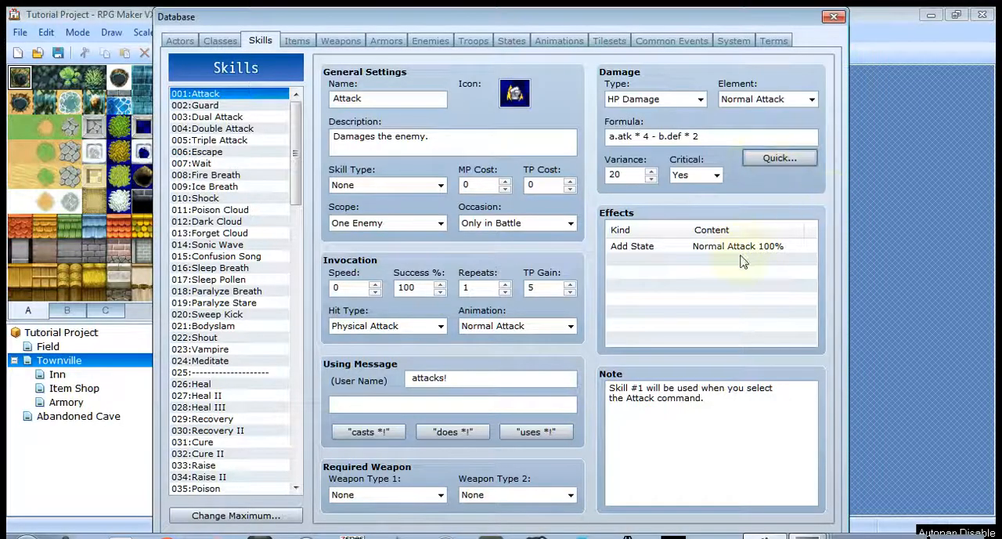
- Try adding a Poison state effect at 100% to the Attack skill and cancel it
{"action": "double_click", "coordinate": [634, 261]}
{"action": "left_click", "coordinate": [660, 196]}
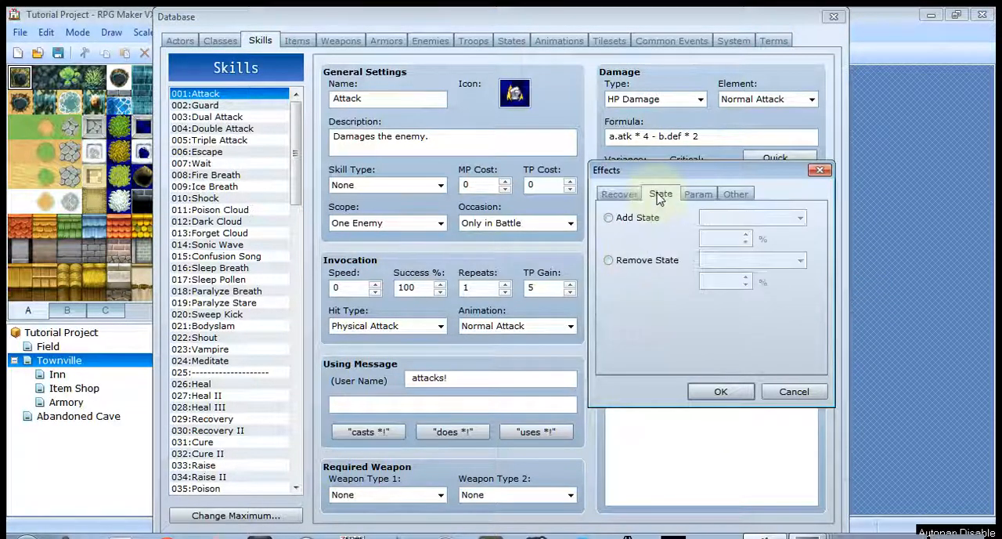
{"action": "left_click", "coordinate": [631, 217]}
{"action": "left_click", "coordinate": [735, 217]}
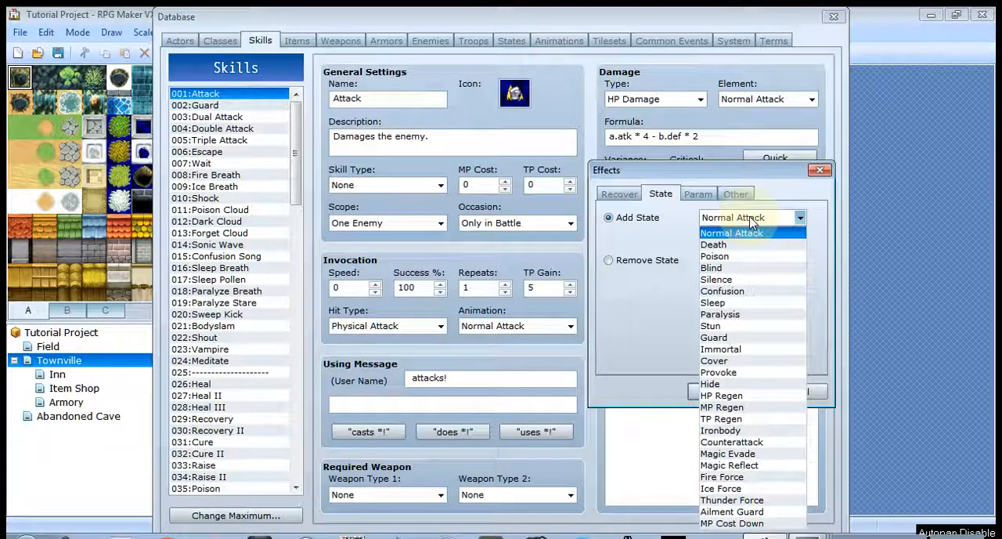
{"action": "left_click", "coordinate": [740, 256]}
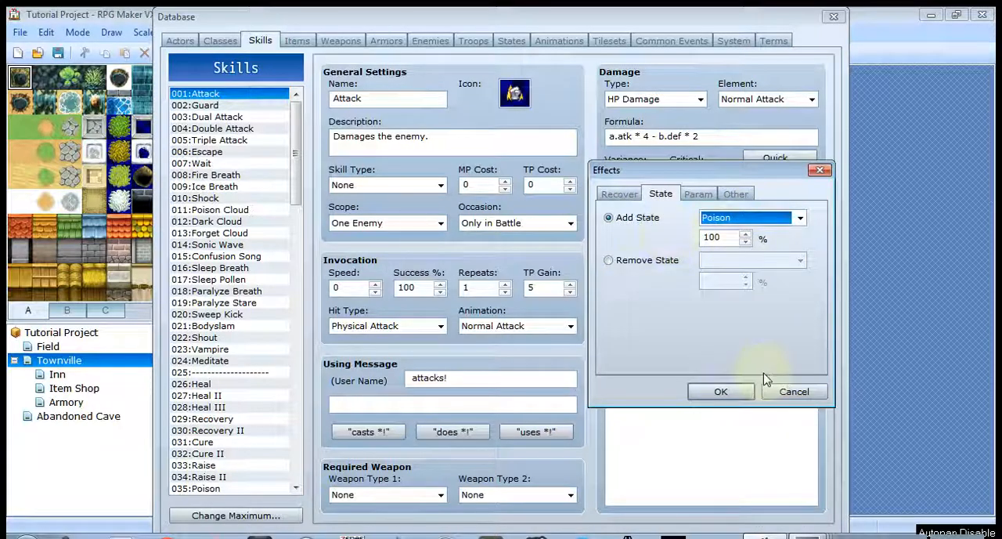
{"action": "left_click", "coordinate": [793, 391]}
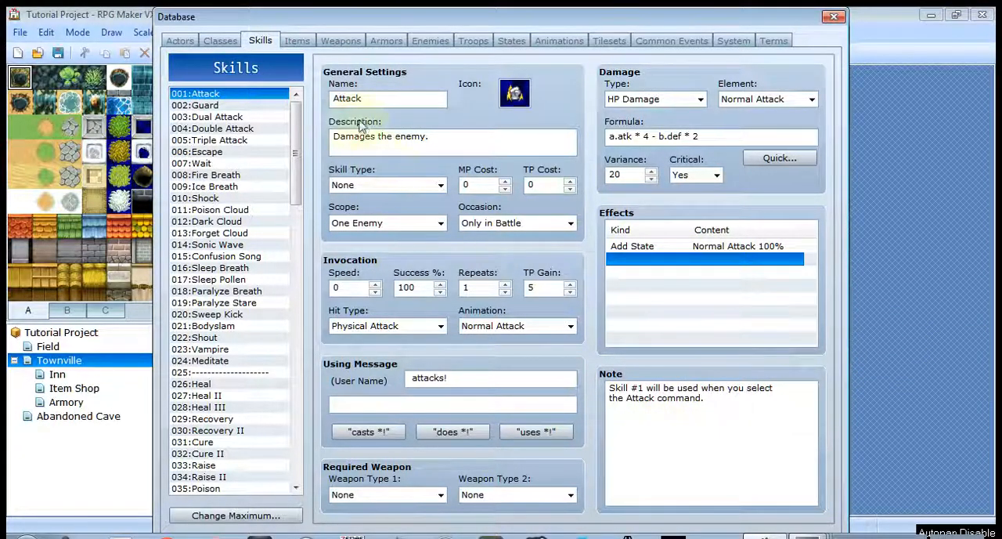
- Open the items database and review the Potion's Item Type, Scope and Occasion choices, keeping Normal, One Ally and Always
{"action": "left_click", "coordinate": [302, 43]}
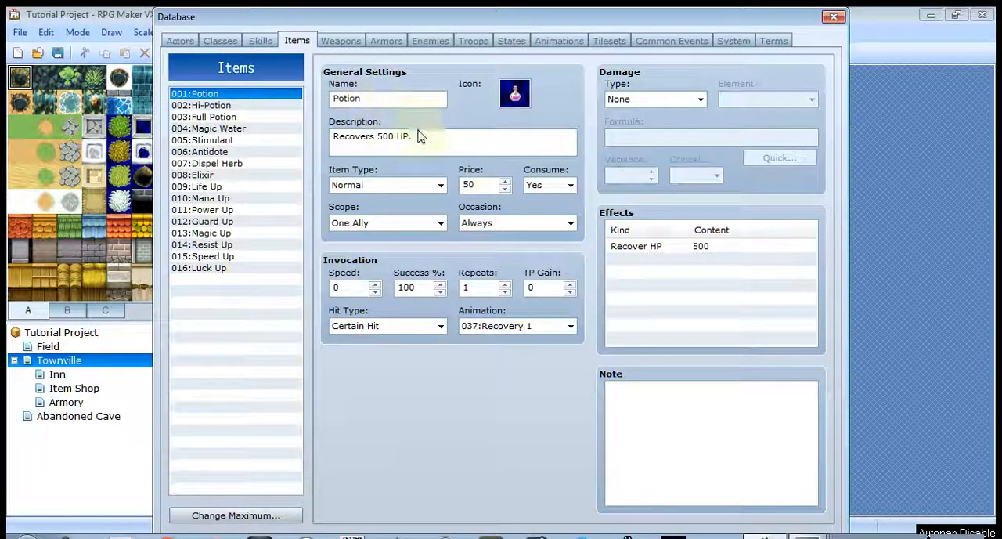
{"action": "left_click", "coordinate": [375, 186]}
{"action": "left_click", "coordinate": [374, 197]}
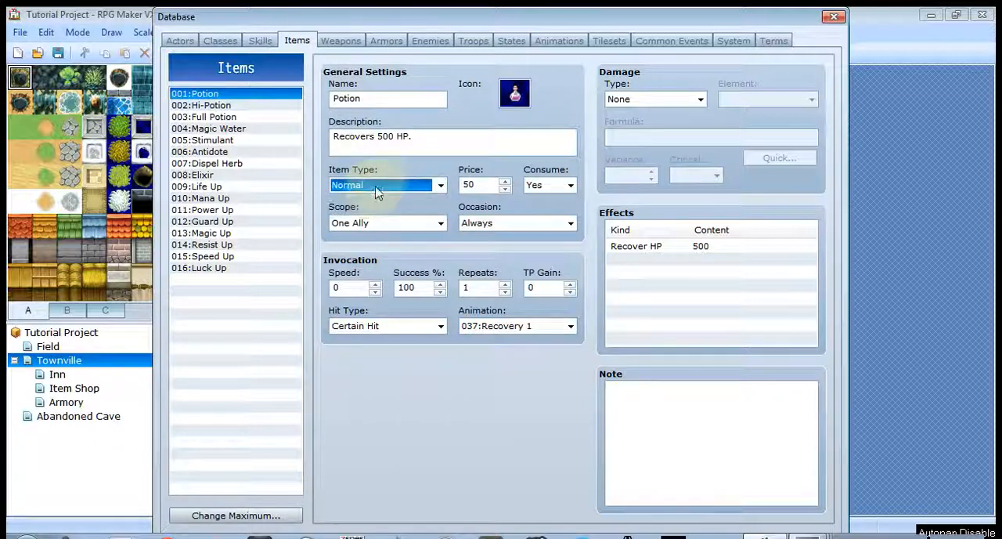
{"action": "left_click", "coordinate": [442, 224]}
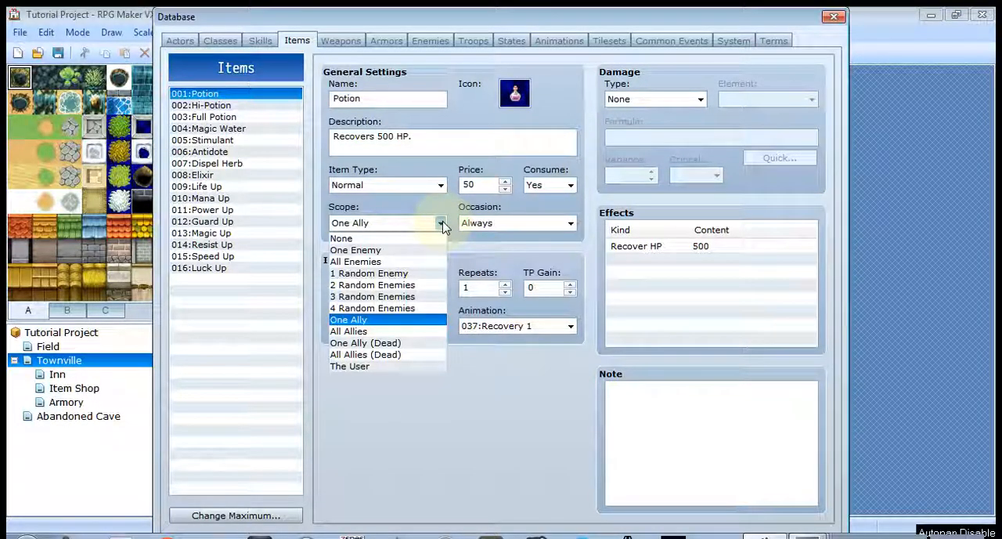
{"action": "left_click", "coordinate": [442, 225]}
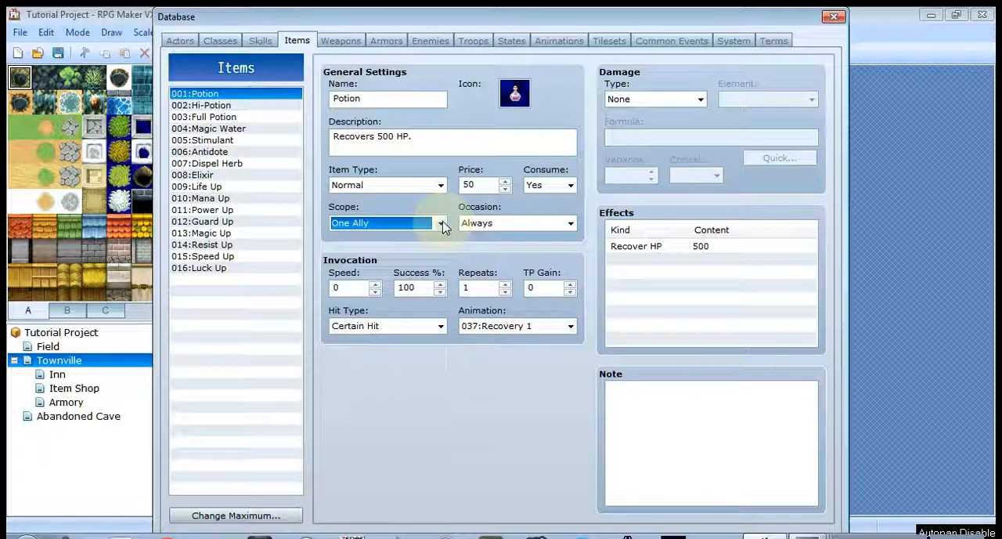
{"action": "left_click", "coordinate": [572, 225]}
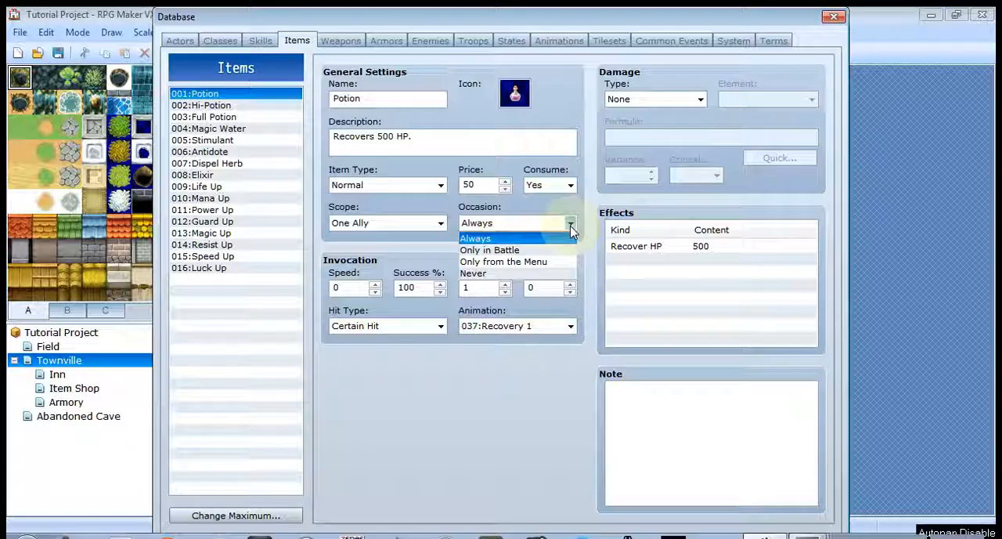
{"action": "left_click", "coordinate": [572, 227]}
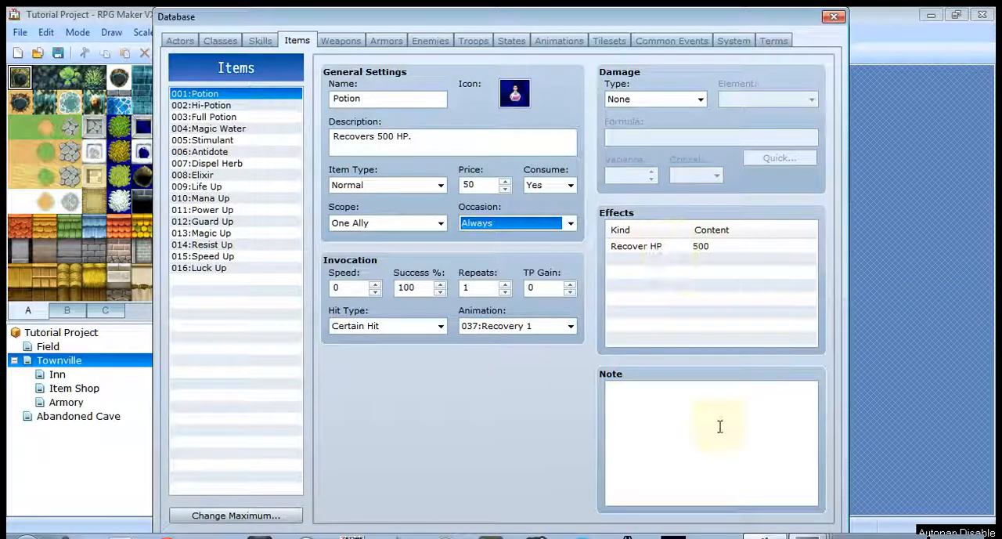
- Open the weapons database and examine the settings of Hand Ax, Zephyrus Claw, Mithril Spear and Rune Blade
{"action": "left_click", "coordinate": [342, 40]}
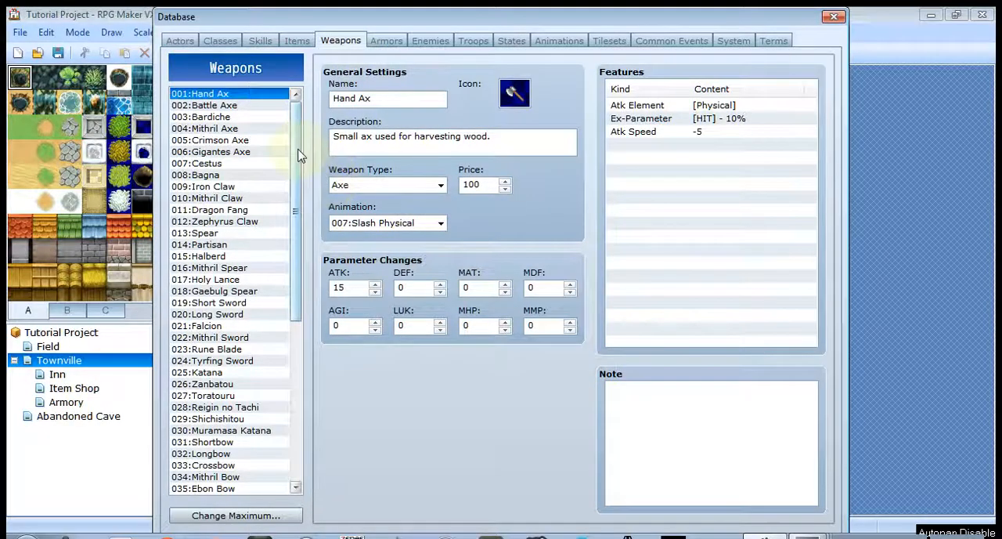
{"action": "mouse_move", "coordinate": [298, 155]}
{"action": "left_mouse_down"}
{"action": "mouse_move", "coordinate": [305, 325]}
{"action": "mouse_move", "coordinate": [301, 148]}
{"action": "left_mouse_up"}
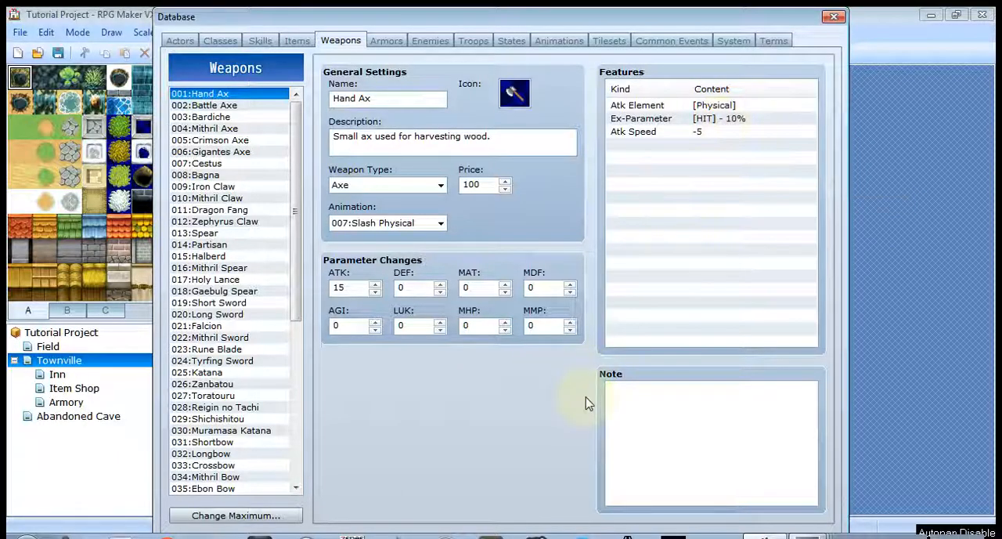
{"action": "left_click", "coordinate": [250, 223]}
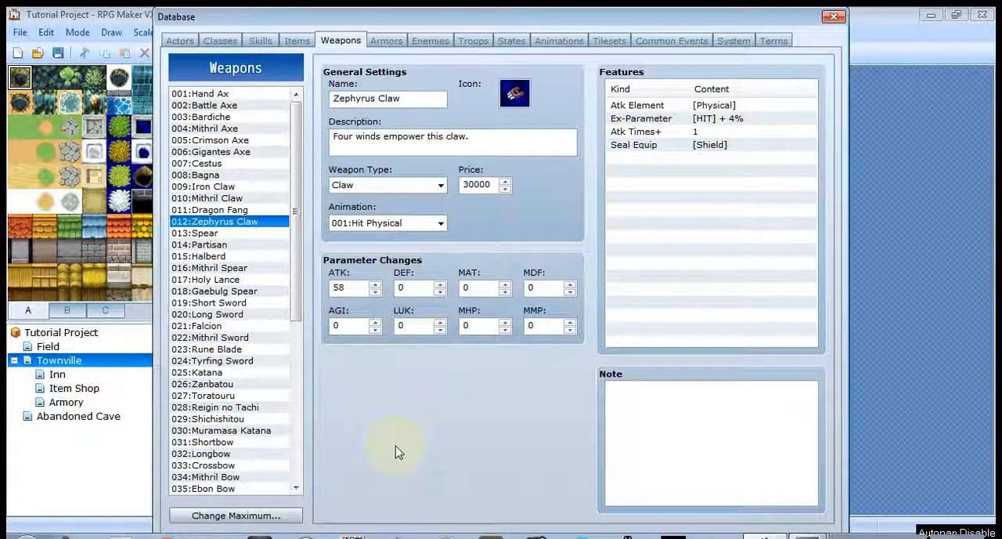
{"action": "left_click", "coordinate": [217, 268]}
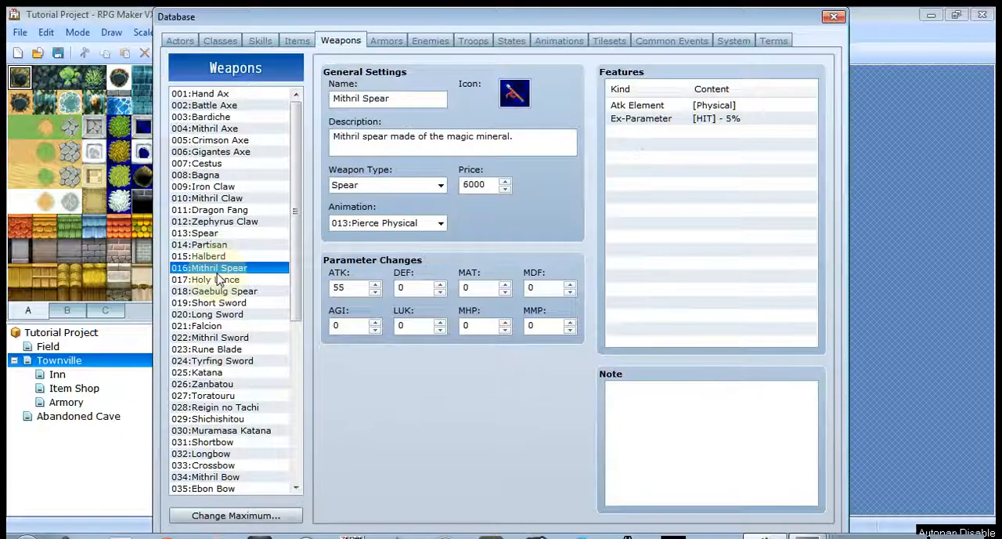
{"action": "left_click", "coordinate": [231, 350]}
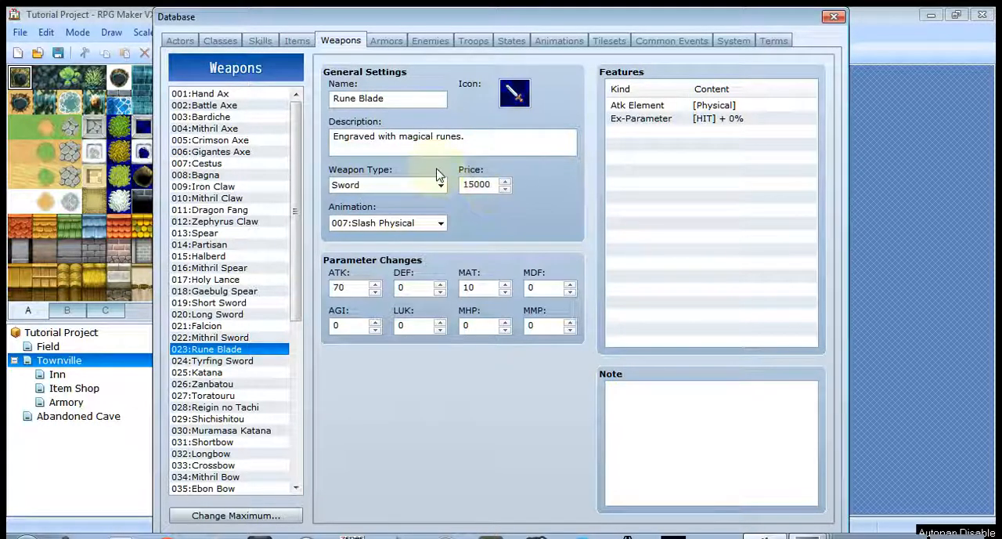
- Open the armors database and review the Equip Type and Armor Type choices for Casual Clothes, keeping Body and General Armour
{"action": "left_click", "coordinate": [377, 42]}
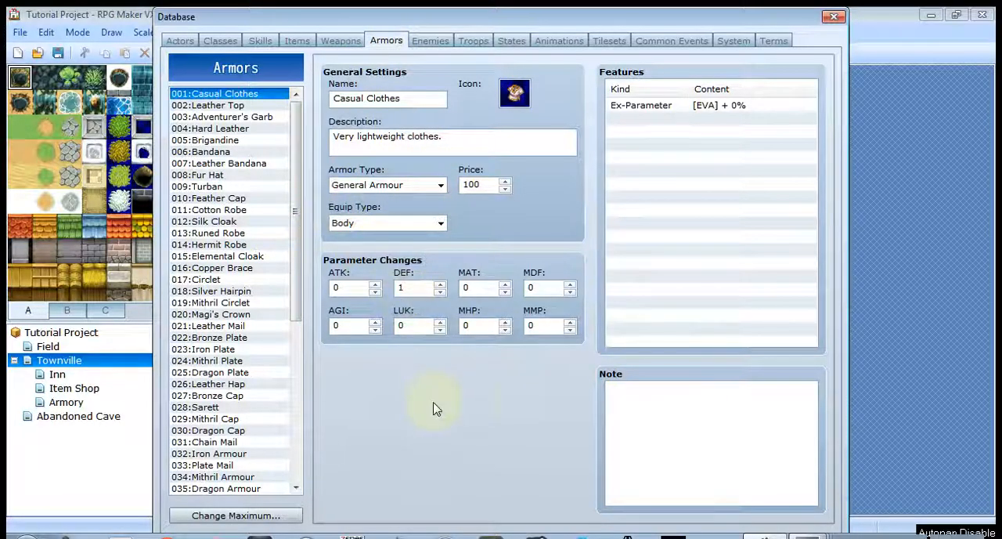
{"action": "left_click", "coordinate": [441, 224]}
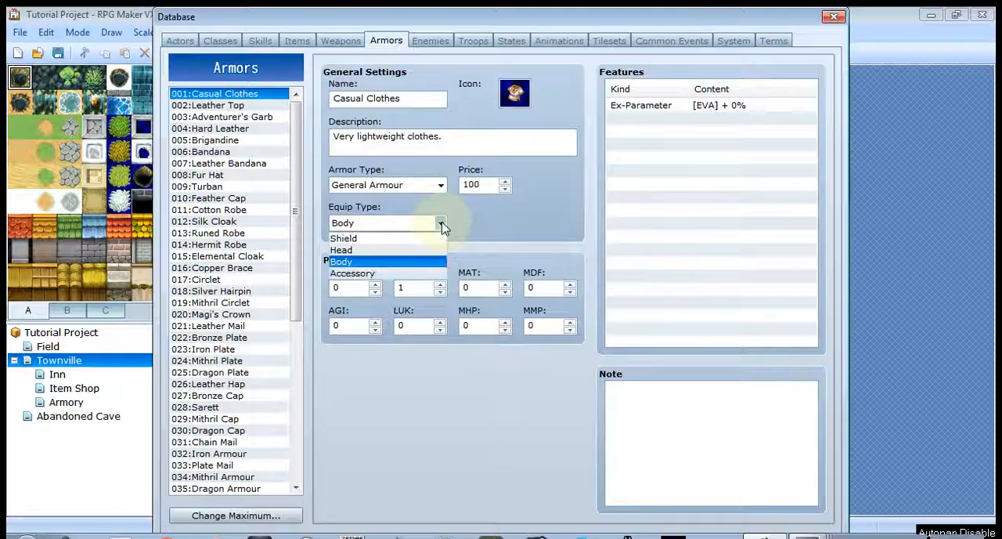
{"action": "left_click", "coordinate": [441, 224]}
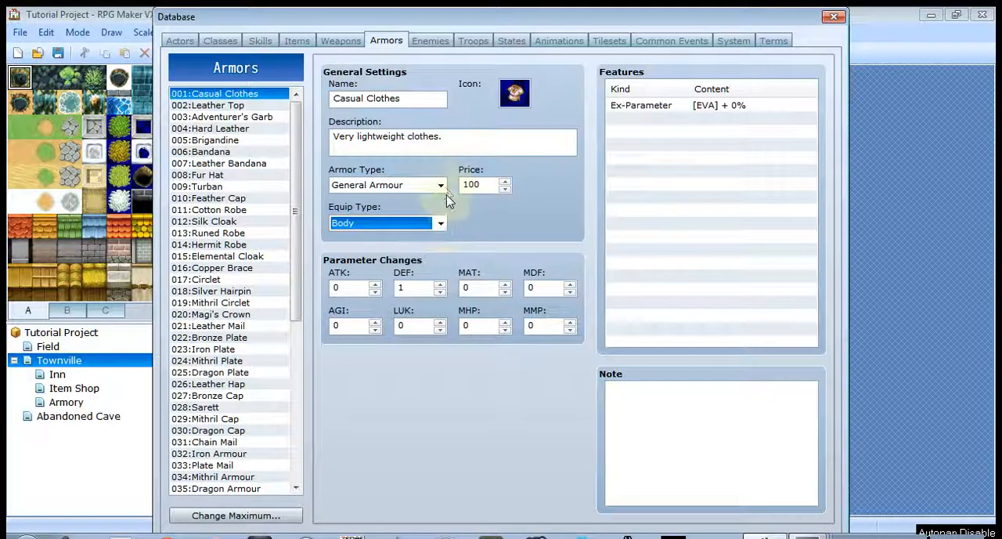
{"action": "left_click", "coordinate": [442, 186]}
{"action": "left_click", "coordinate": [443, 187]}
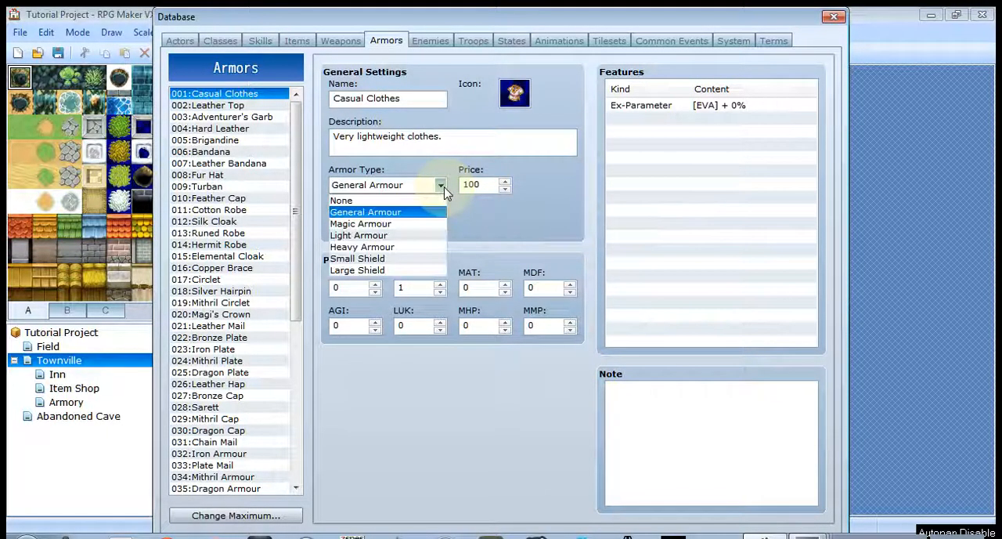
{"action": "left_click", "coordinate": [442, 186]}
{"action": "left_click", "coordinate": [442, 224]}
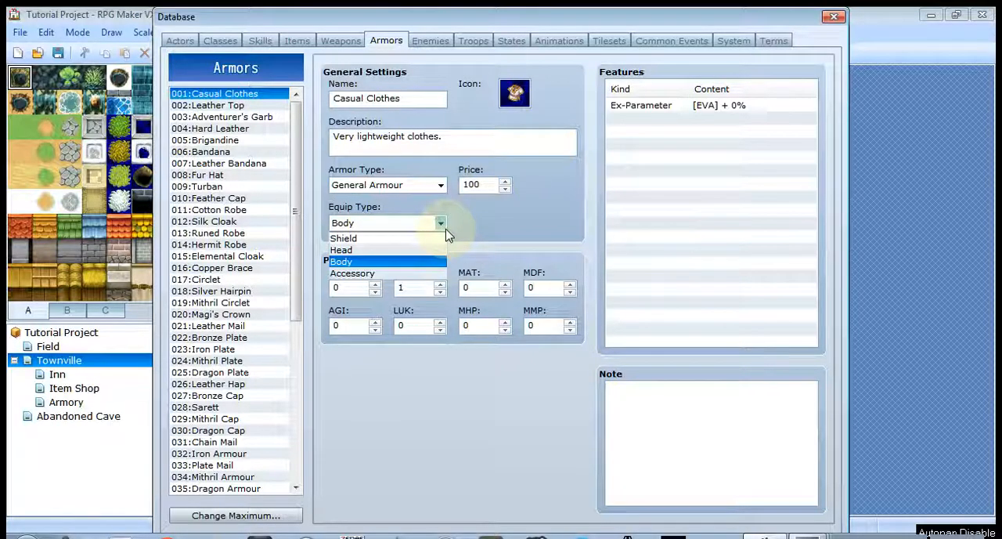
{"action": "left_click", "coordinate": [442, 222]}
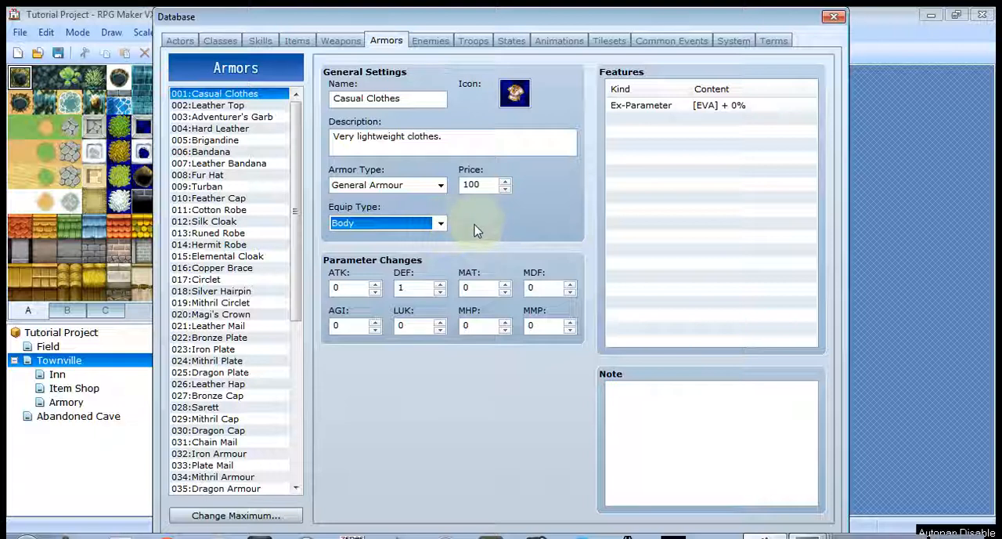
{"action": "left_click", "coordinate": [441, 224]}
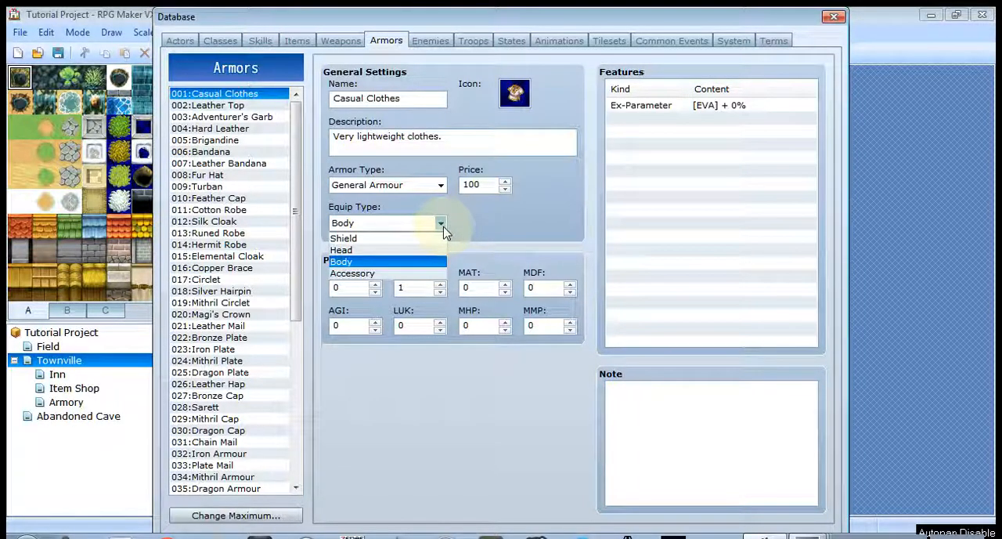
{"action": "left_click", "coordinate": [484, 226]}
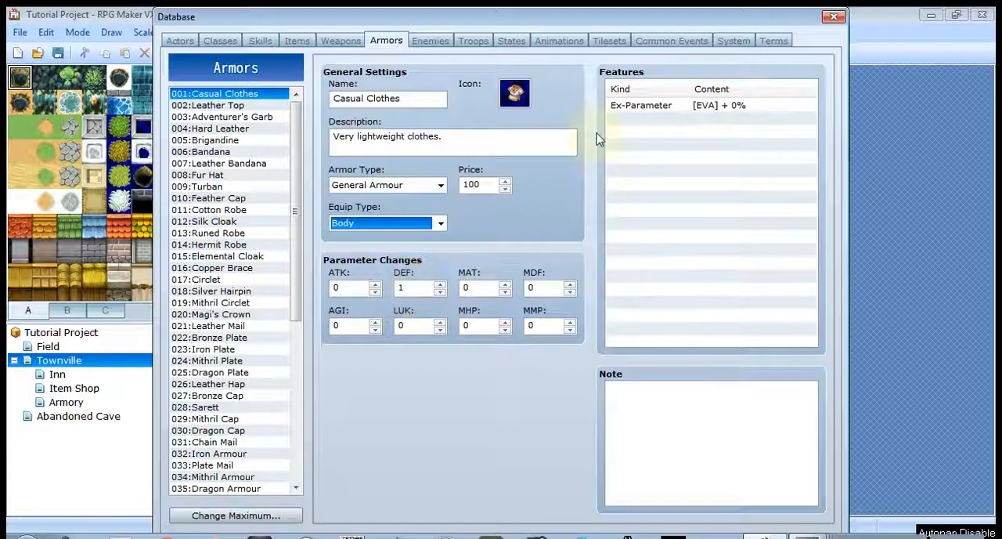
- Browse the armor list and compare the settings of Brigandine, Leather Mail, Mithril Plate and Dragon Plate
{"action": "left_click", "coordinate": [236, 141]}
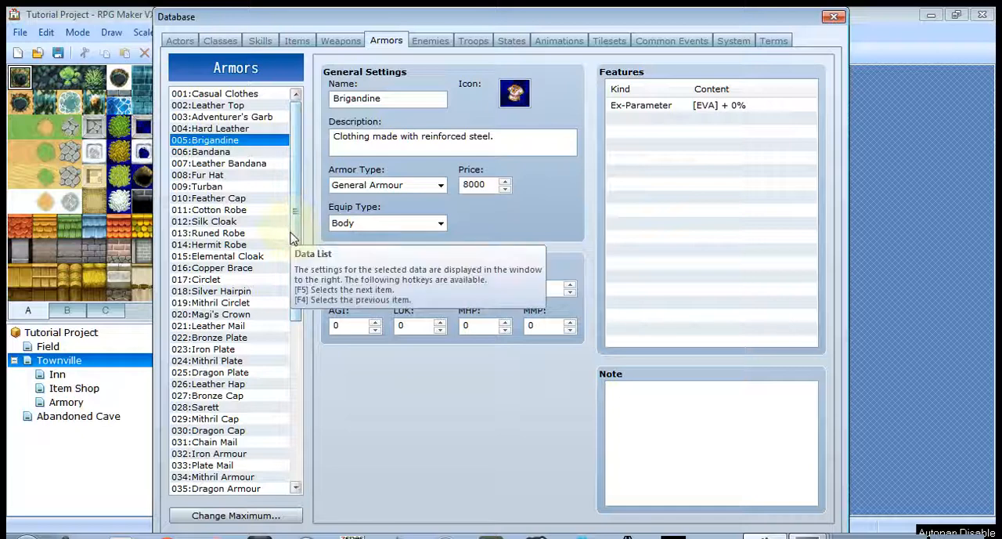
{"action": "left_click_drag", "start_coordinate": [297, 226], "coordinate": [304, 203]}
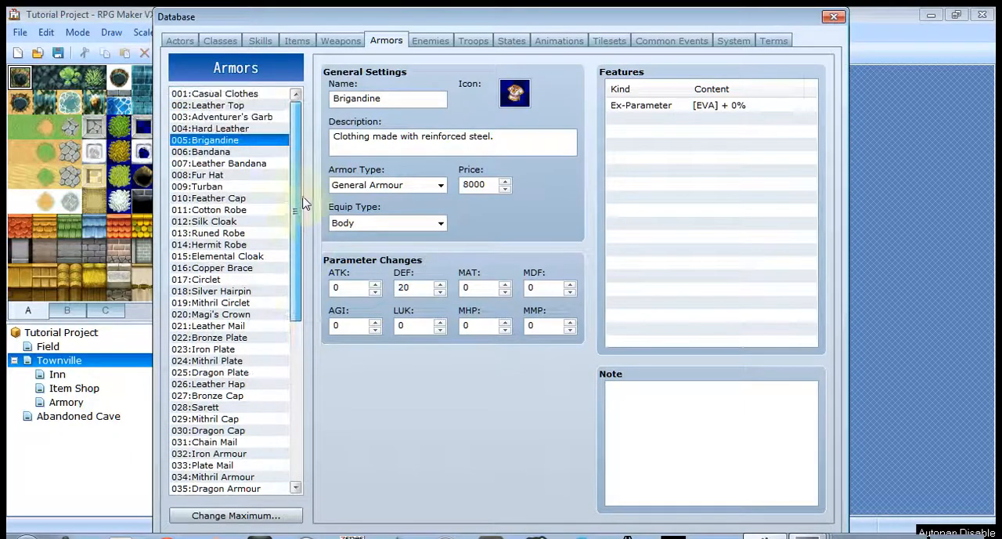
{"action": "left_click", "coordinate": [235, 326]}
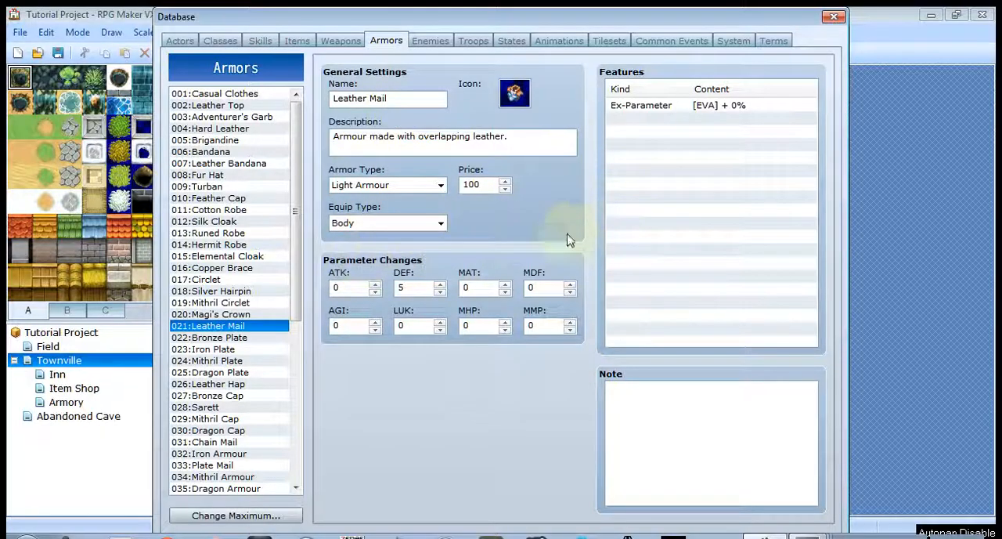
{"action": "left_click", "coordinate": [234, 361]}
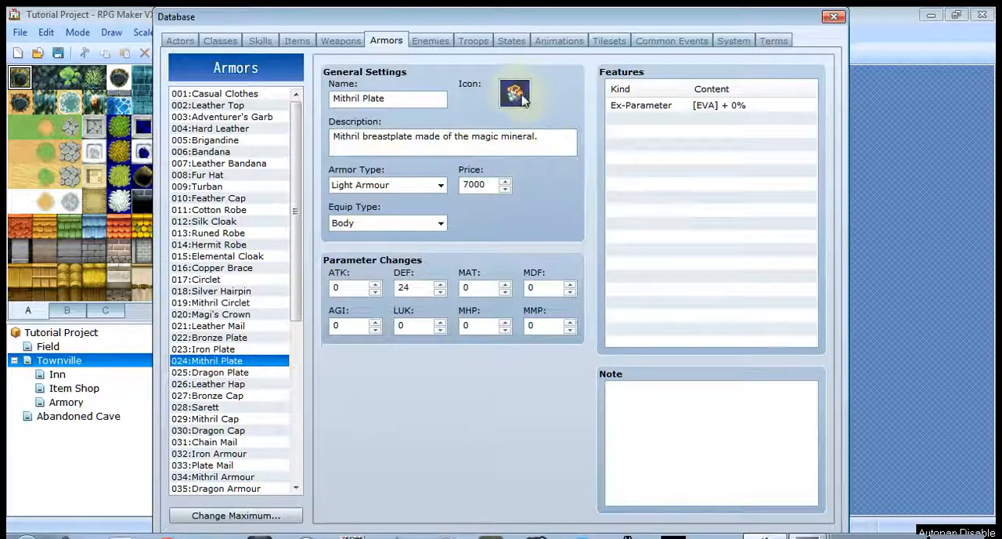
{"action": "left_click", "coordinate": [211, 373]}
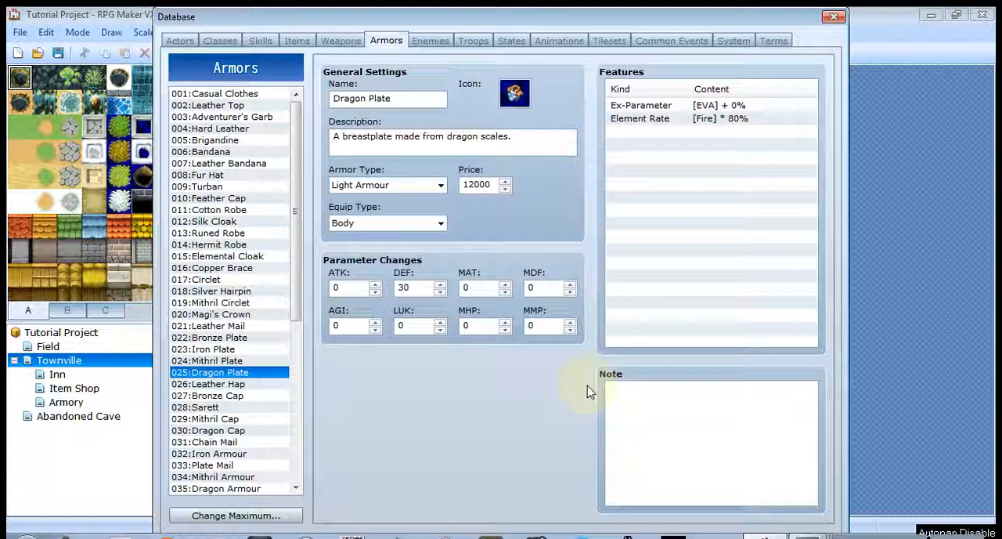
- Look briefly at the troops database and return to the enemies database to view the Slime's settings
{"action": "left_click", "coordinate": [428, 45]}
{"action": "left_click", "coordinate": [471, 43]}
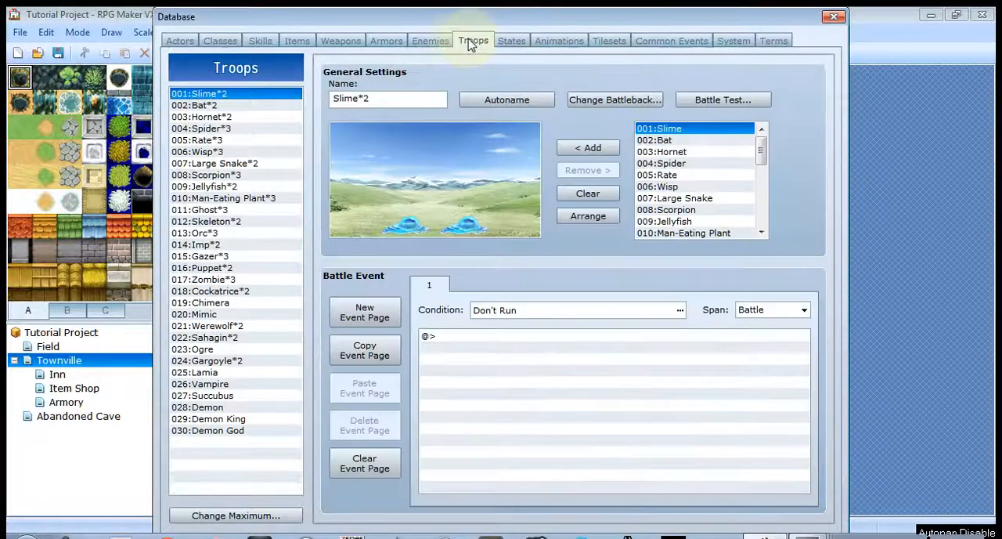
{"action": "left_click", "coordinate": [435, 42]}
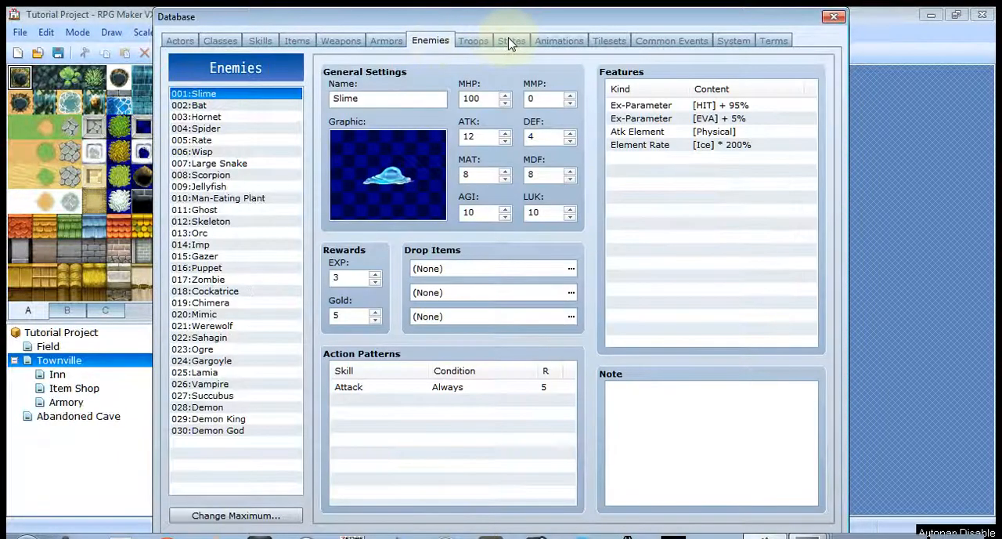
- Open the states database and view the settings of Death, Poison, Silence and Confusion
{"action": "left_click", "coordinate": [510, 41]}
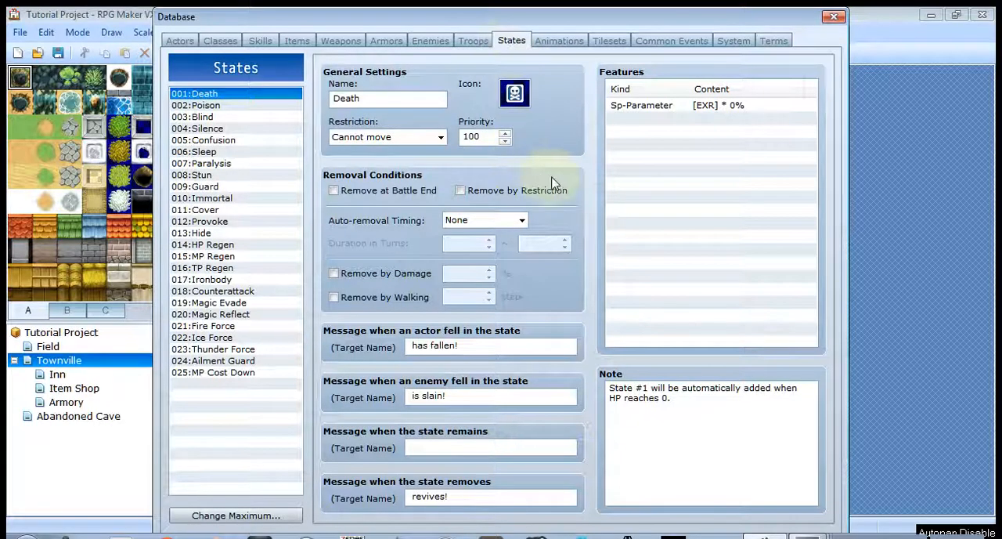
{"action": "mouse_move", "coordinate": [552, 182]}
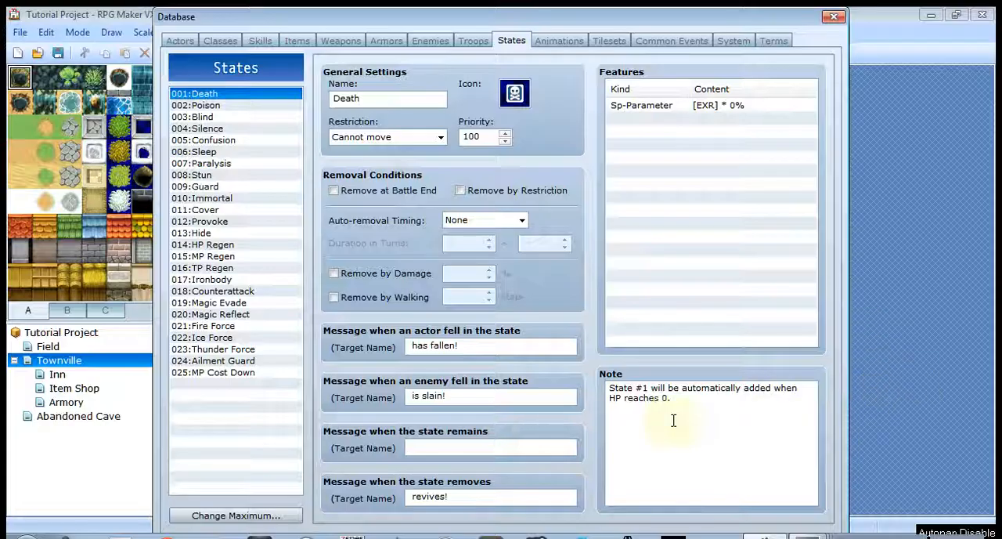
{"action": "left_click", "coordinate": [209, 106]}
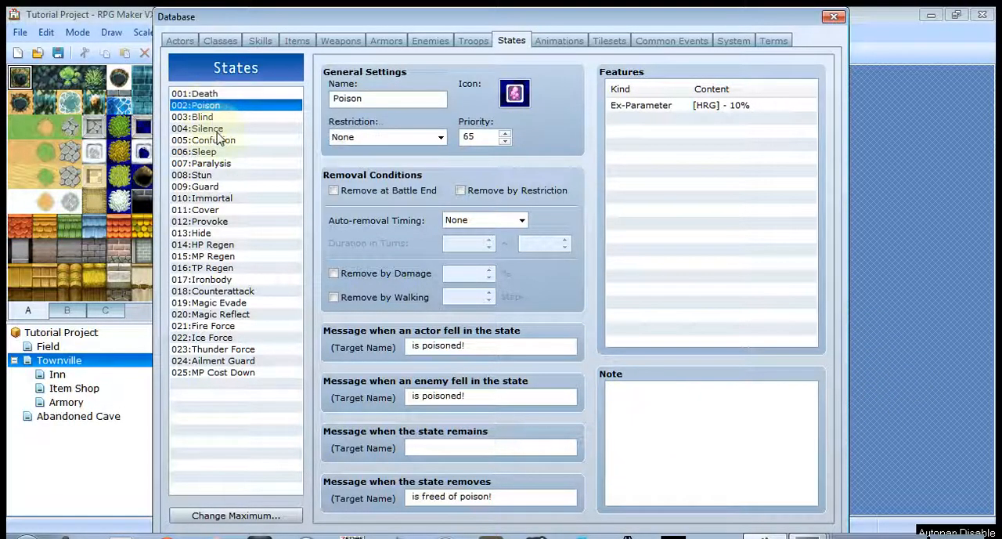
{"action": "left_click", "coordinate": [217, 130]}
{"action": "left_click", "coordinate": [221, 141]}
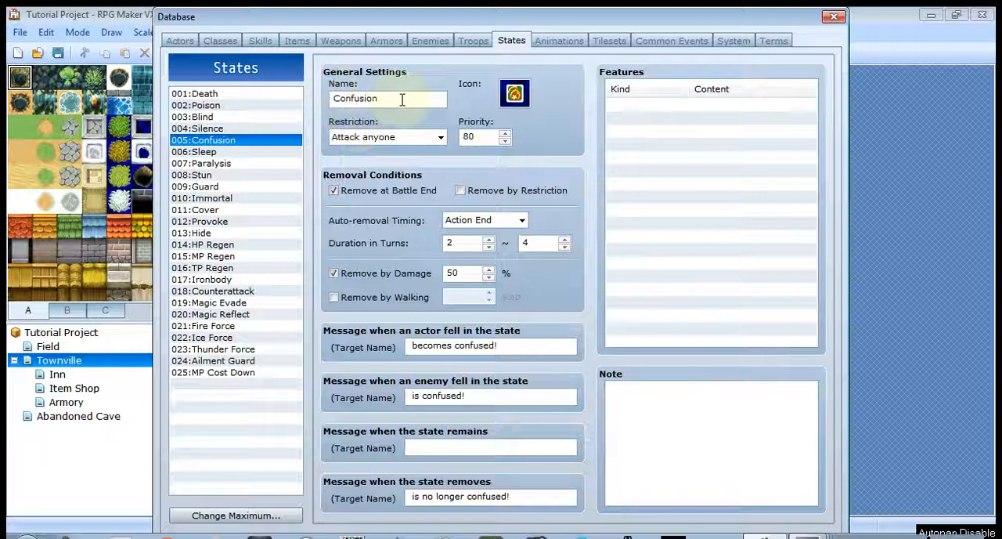
- Review the Restriction choices and priority of the Confusion state, keeping Attack anyone, and return to the Poison state
{"action": "left_click", "coordinate": [440, 138]}
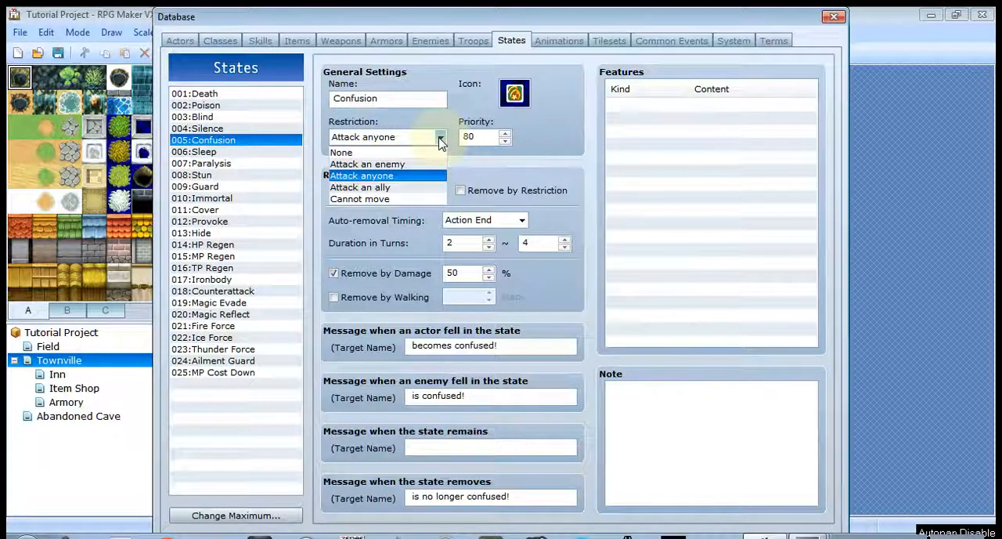
{"action": "left_click", "coordinate": [440, 140]}
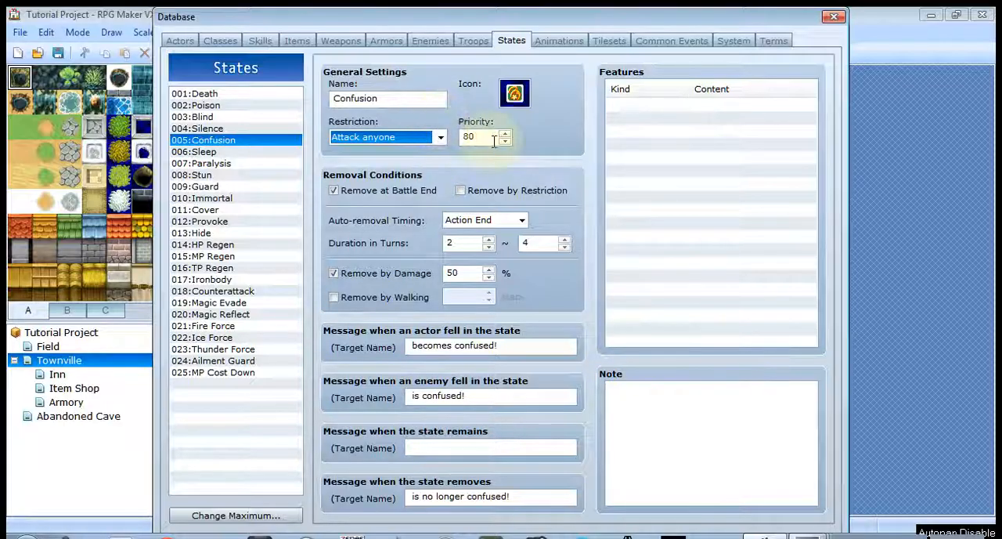
{"action": "mouse_move", "coordinate": [494, 140]}
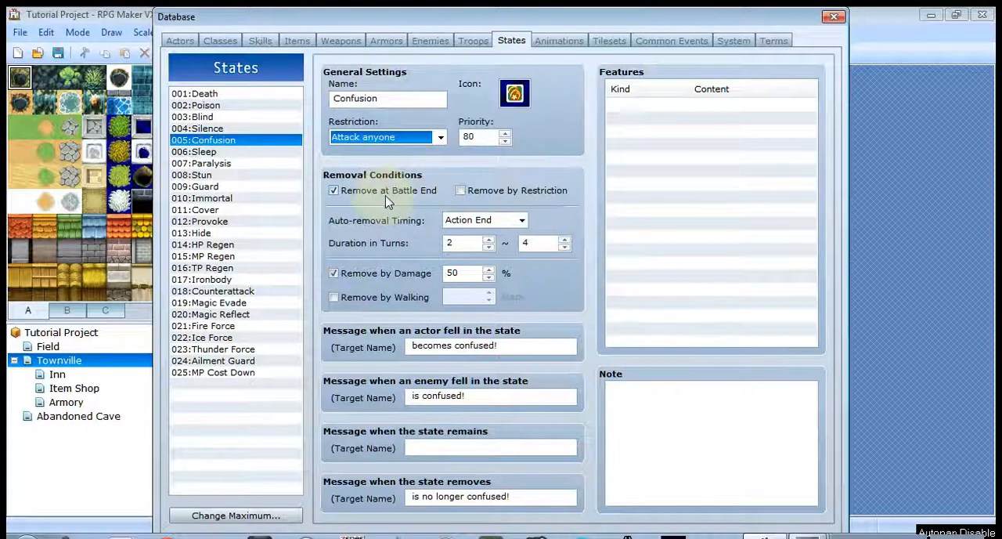
{"action": "left_click", "coordinate": [241, 110]}
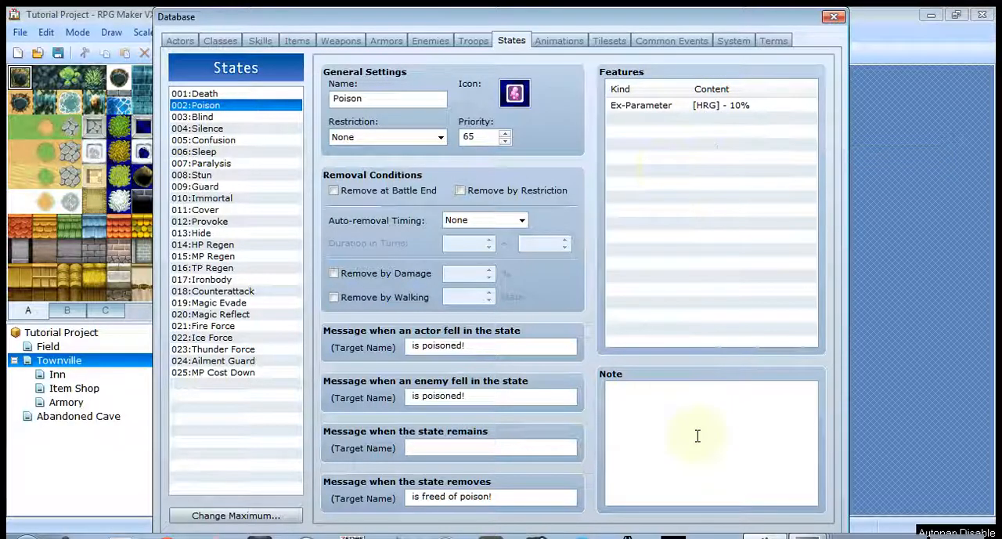
- Open the animations database and preview the Hit Physical animation
{"action": "left_click", "coordinate": [554, 45]}
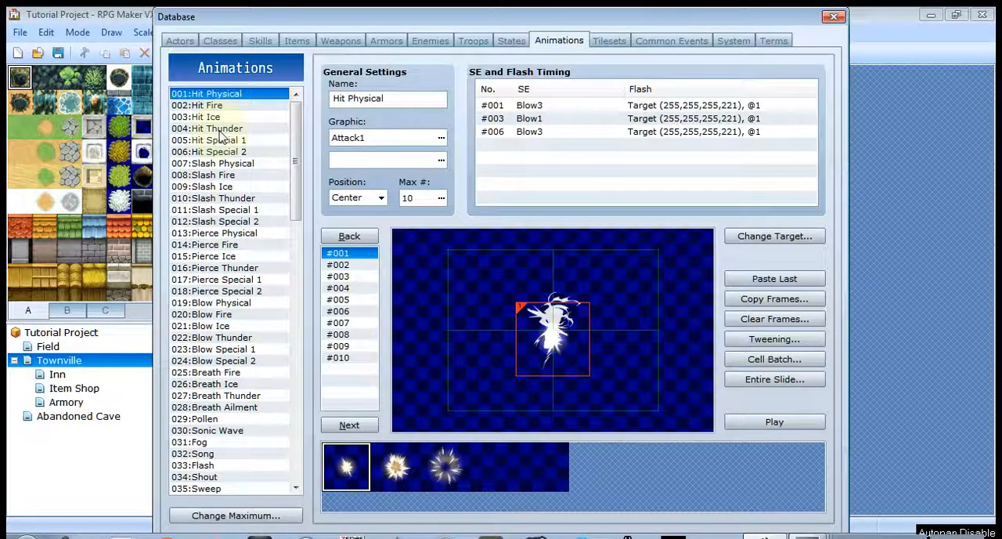
{"action": "left_click_drag", "start_coordinate": [297, 127], "coordinate": [325, 122]}
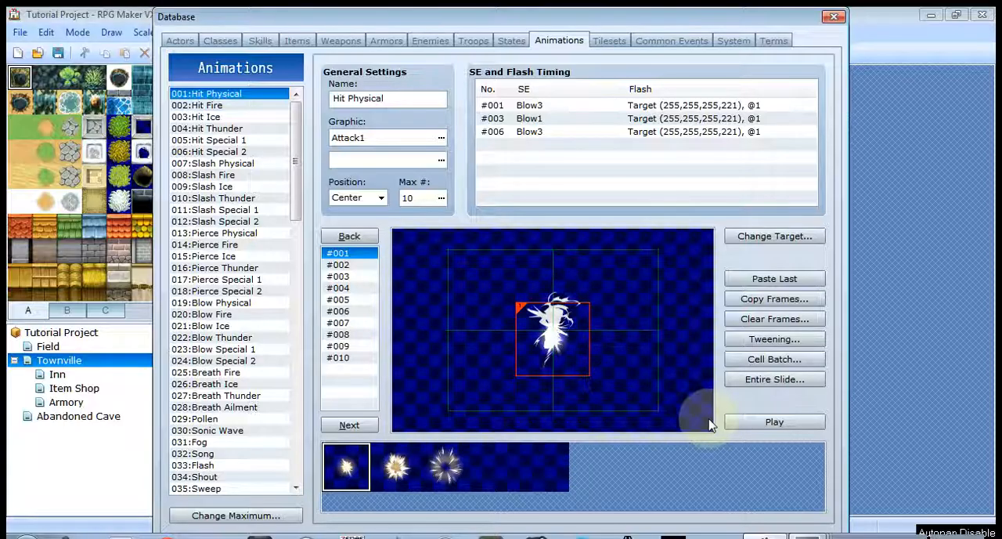
{"action": "left_click", "coordinate": [773, 423]}
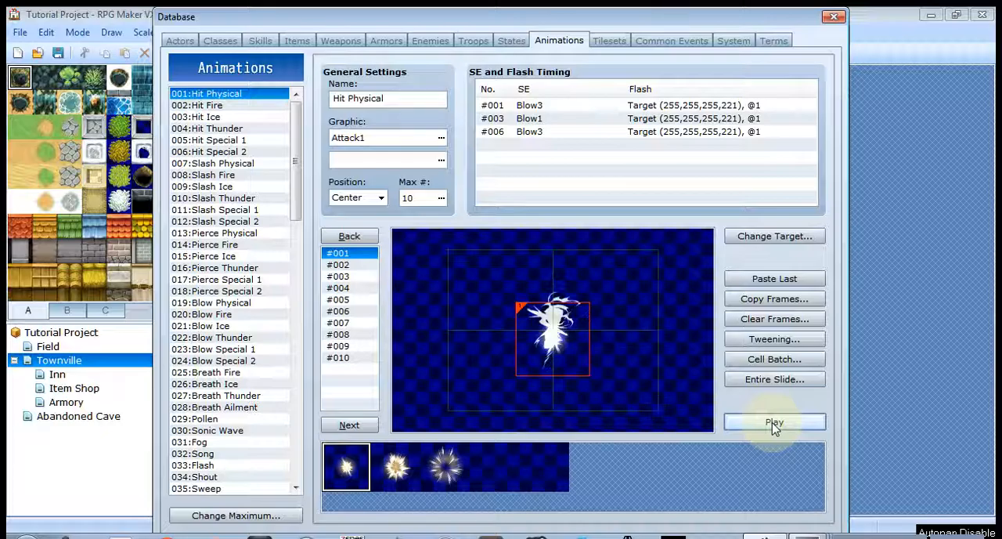
{"action": "left_click", "coordinate": [773, 424]}
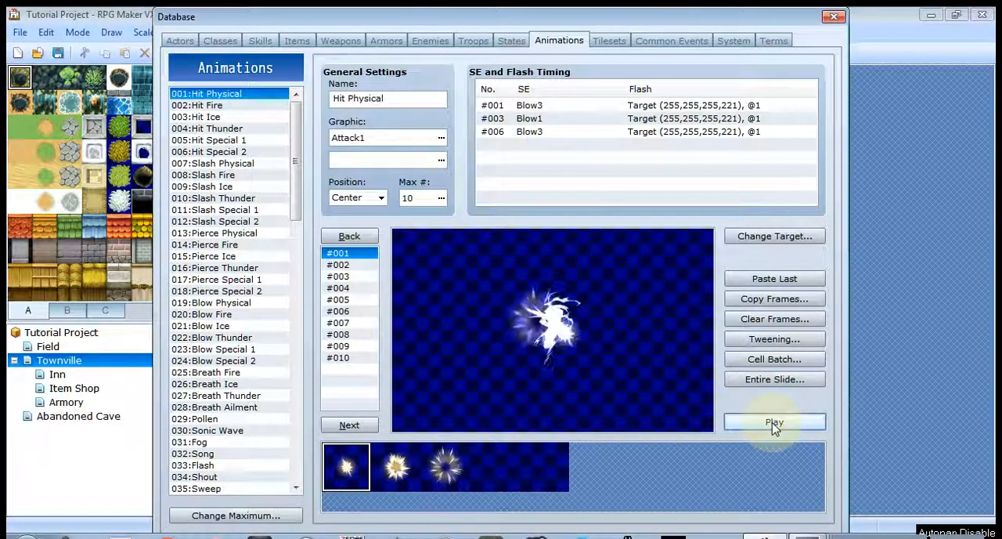
- Preview the Slash Physical and Slash Special 1 animations
{"action": "left_click", "coordinate": [234, 163]}
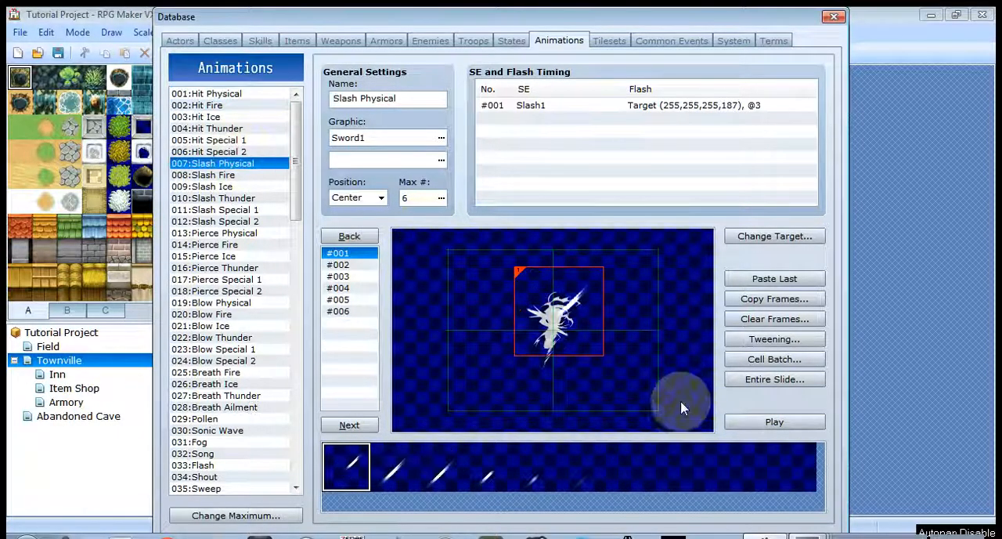
{"action": "left_click", "coordinate": [792, 424]}
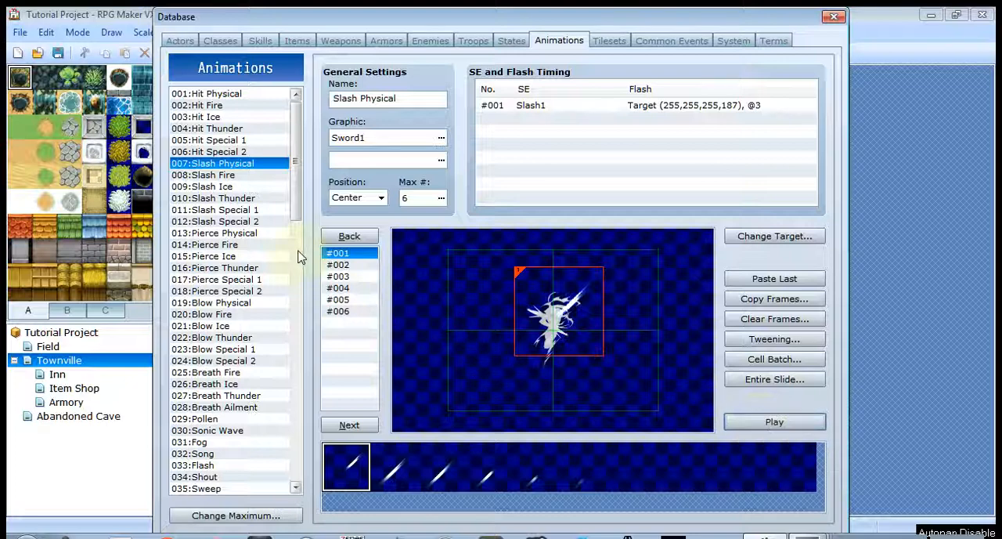
{"action": "left_click", "coordinate": [234, 209]}
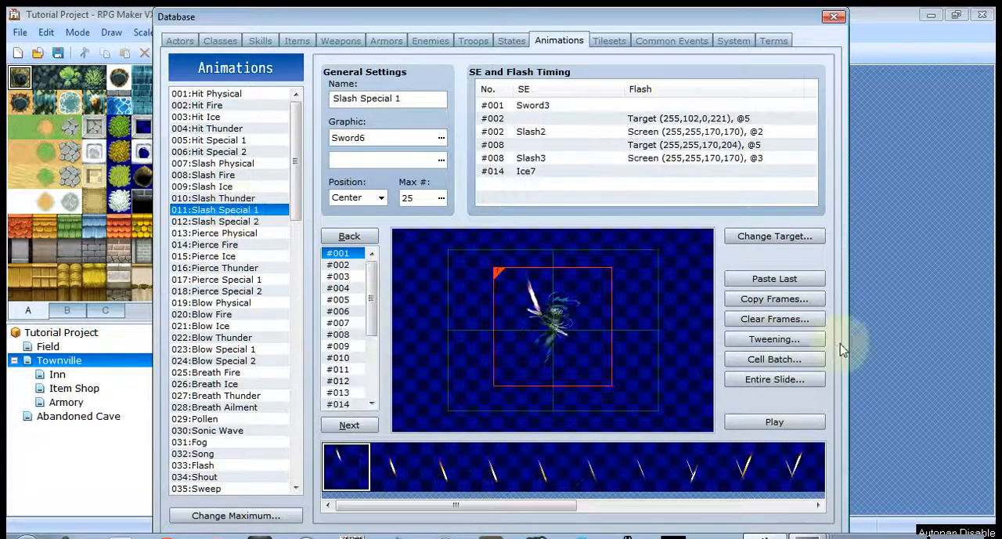
{"action": "left_click", "coordinate": [793, 425]}
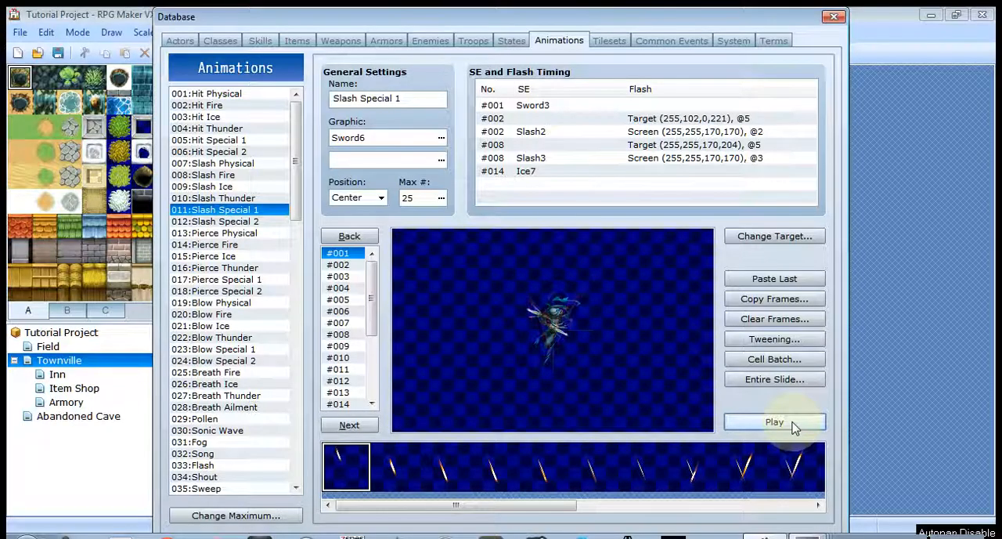
{"action": "left_click", "coordinate": [593, 340]}
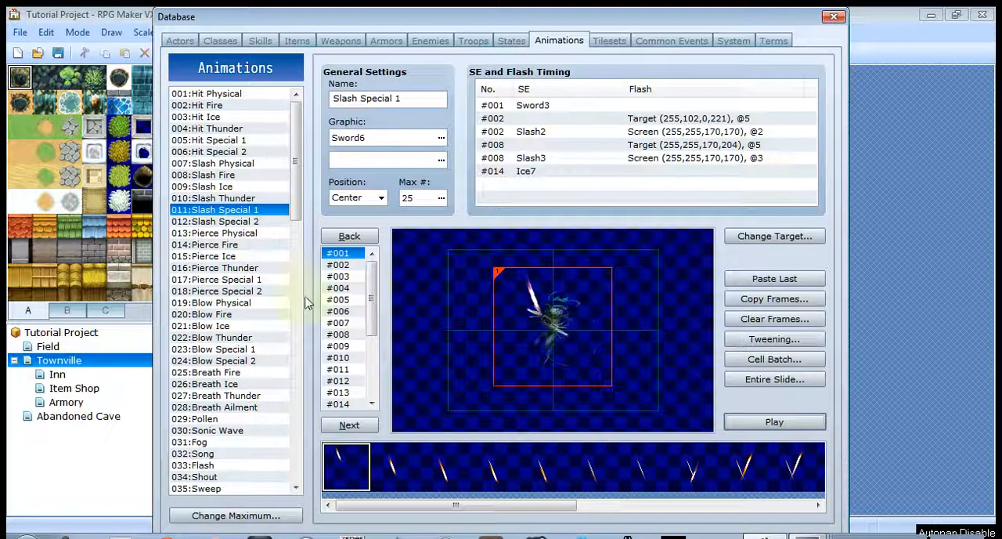
- Preview the Fire One 1 and Fire One 2 animations and return to the start of the animation list
{"action": "left_click_drag", "start_coordinate": [294, 204], "coordinate": [303, 341]}
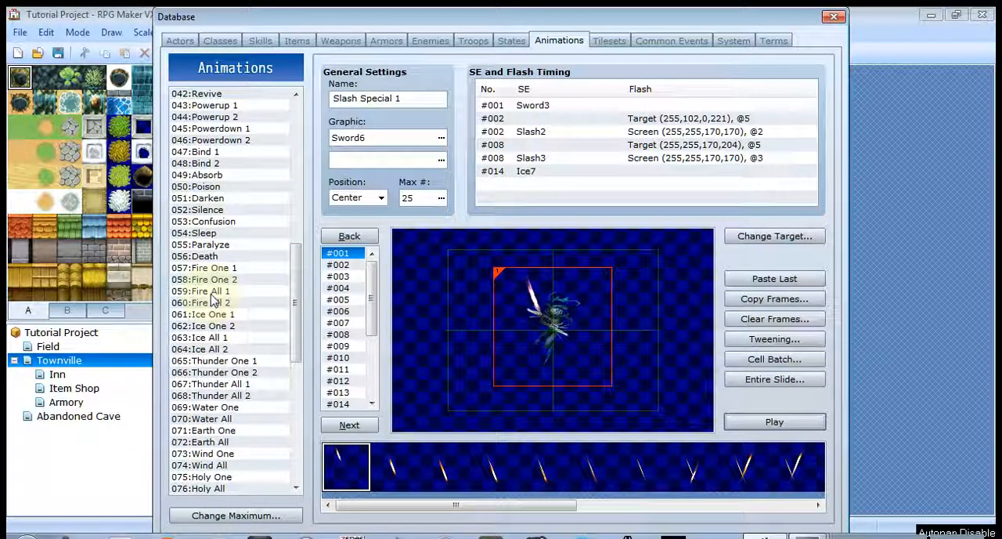
{"action": "left_click", "coordinate": [213, 268]}
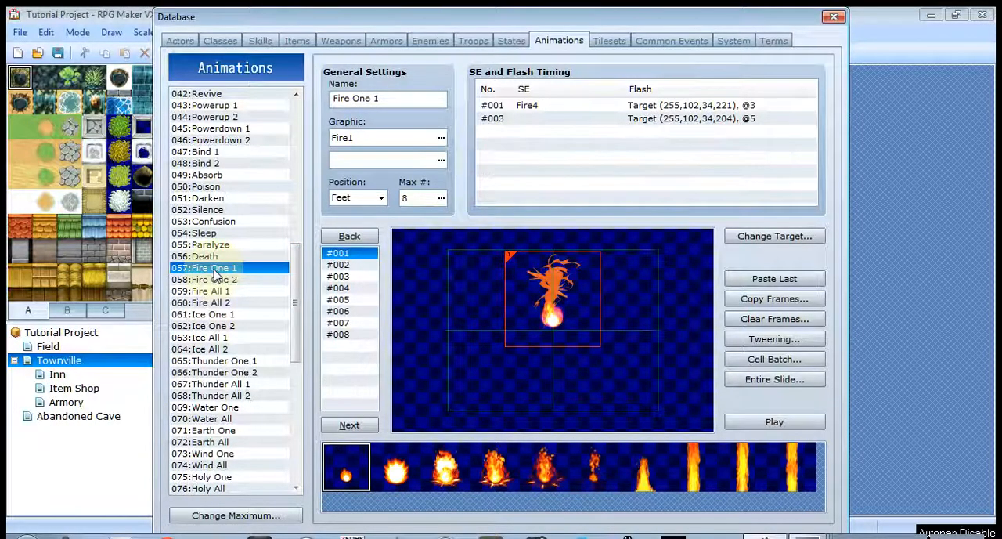
{"action": "left_click", "coordinate": [761, 421]}
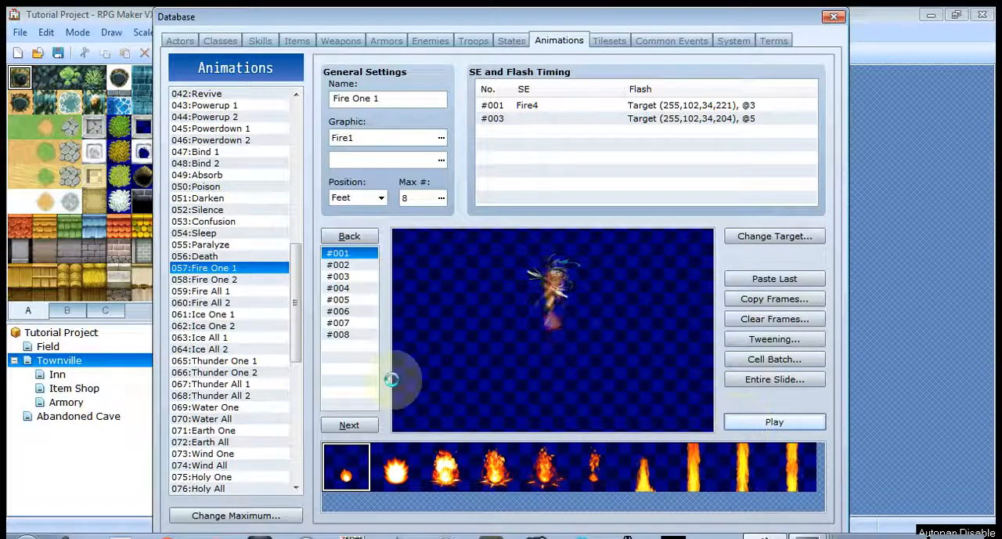
{"action": "left_click", "coordinate": [204, 279]}
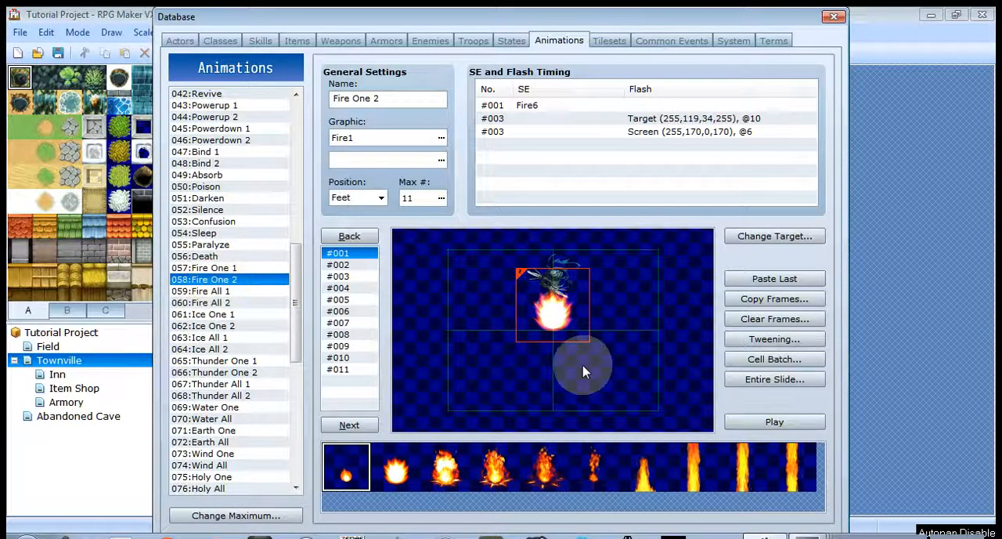
{"action": "left_click", "coordinate": [818, 429]}
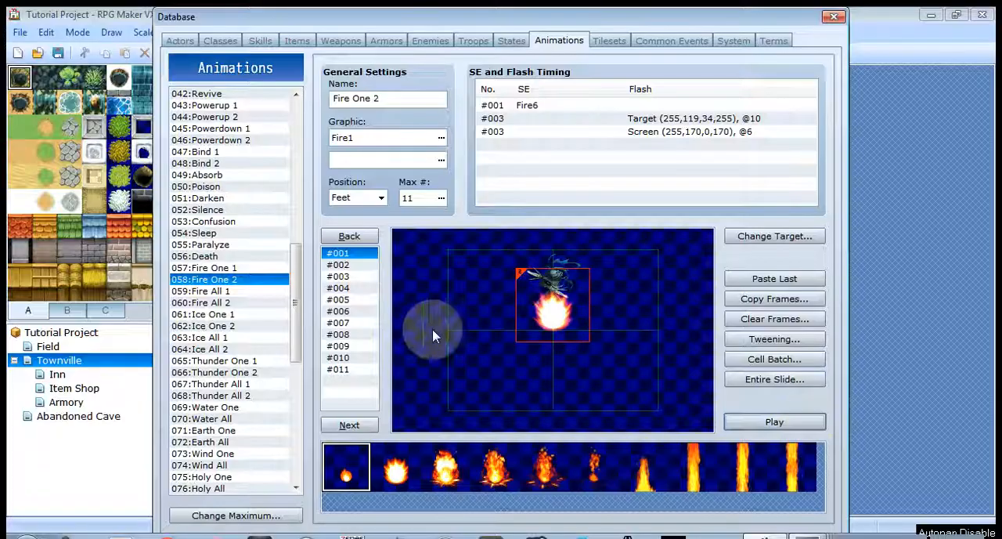
{"action": "left_click_drag", "start_coordinate": [298, 324], "coordinate": [282, 147]}
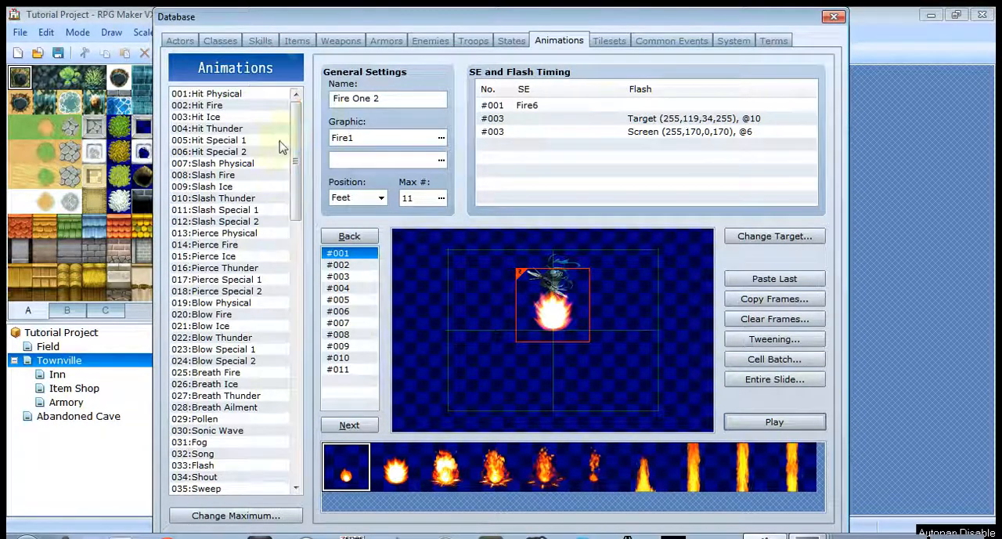
- Open the tilesets database and view the graphics available for the Field tileset's C slot without choosing one
{"action": "left_click", "coordinate": [609, 41]}
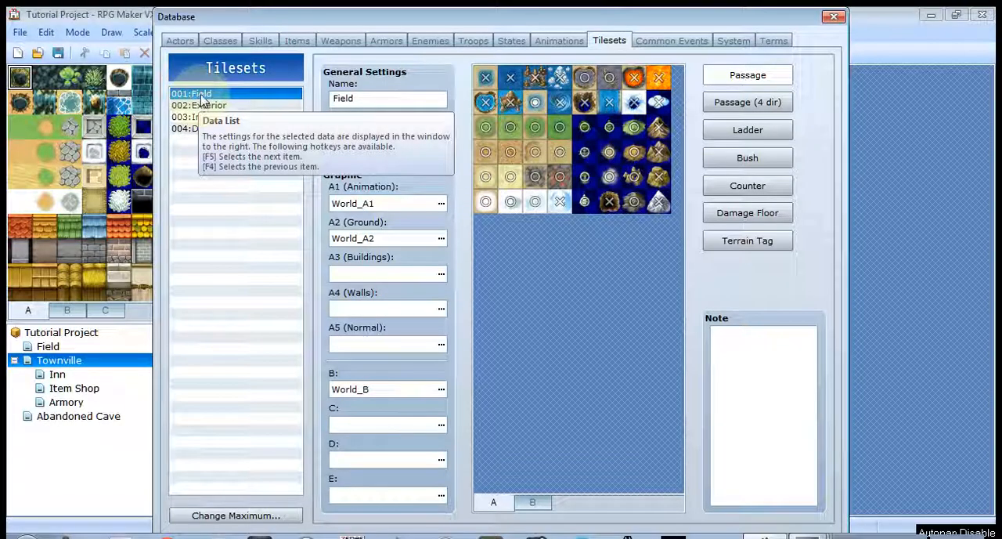
{"action": "double_click", "coordinate": [441, 428]}
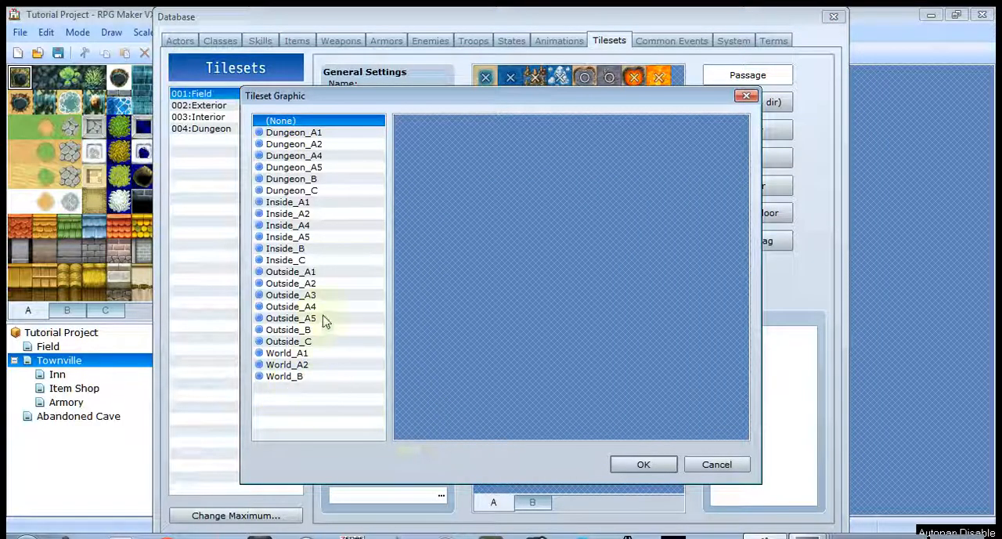
{"action": "left_click", "coordinate": [717, 464]}
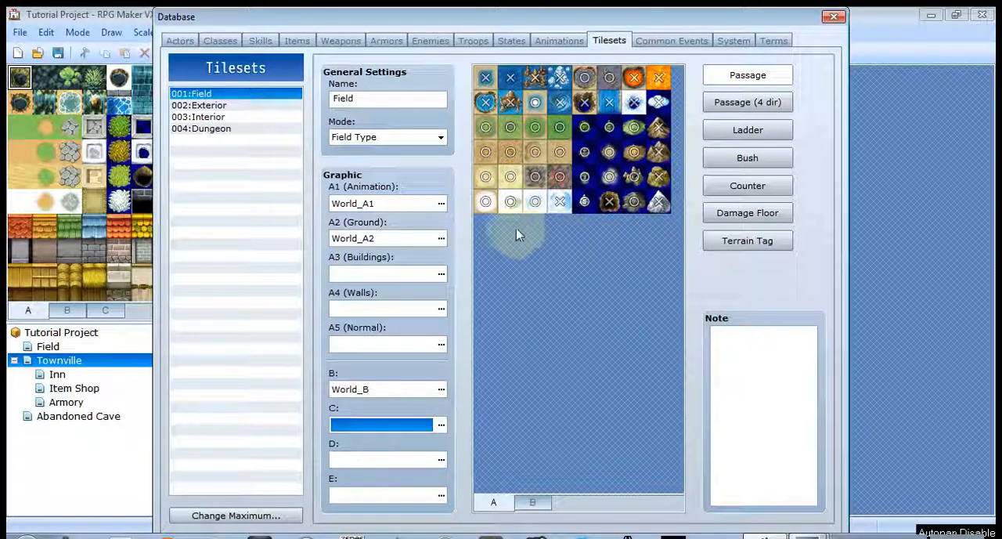
- View the Exterior tileset and examine which of its A tiles are passable
{"action": "left_click", "coordinate": [198, 105]}
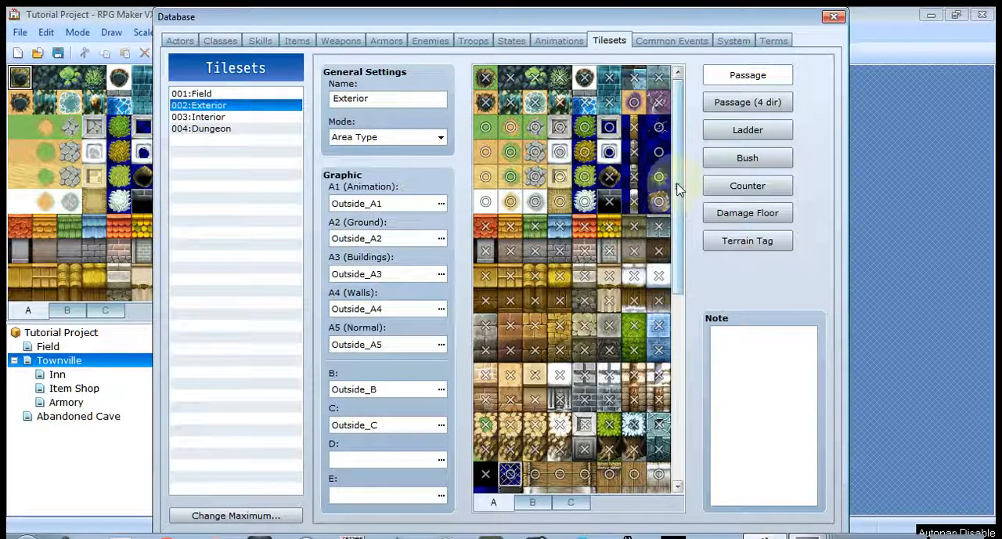
{"action": "left_click_drag", "start_coordinate": [677, 185], "coordinate": [693, 212]}
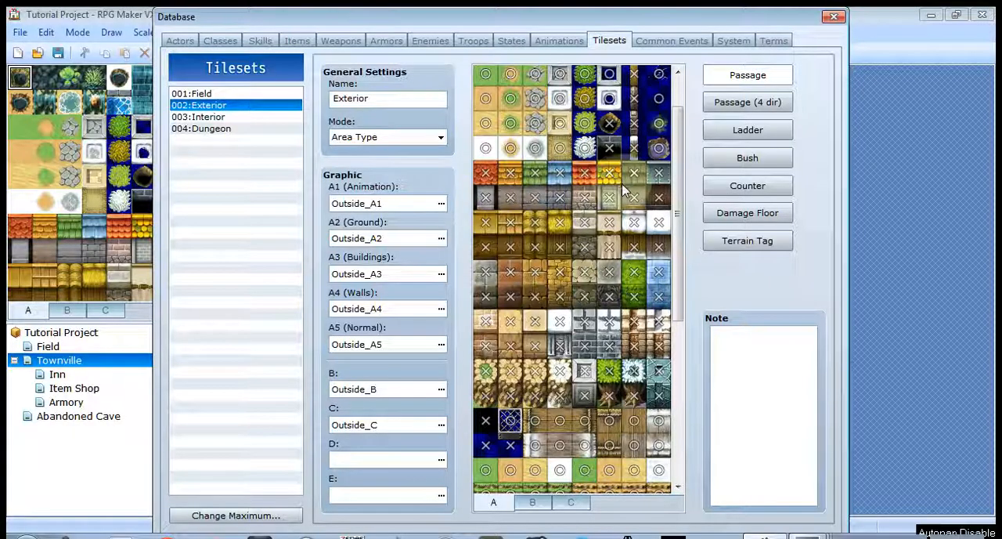
{"action": "left_click_drag", "start_coordinate": [678, 202], "coordinate": [696, 162]}
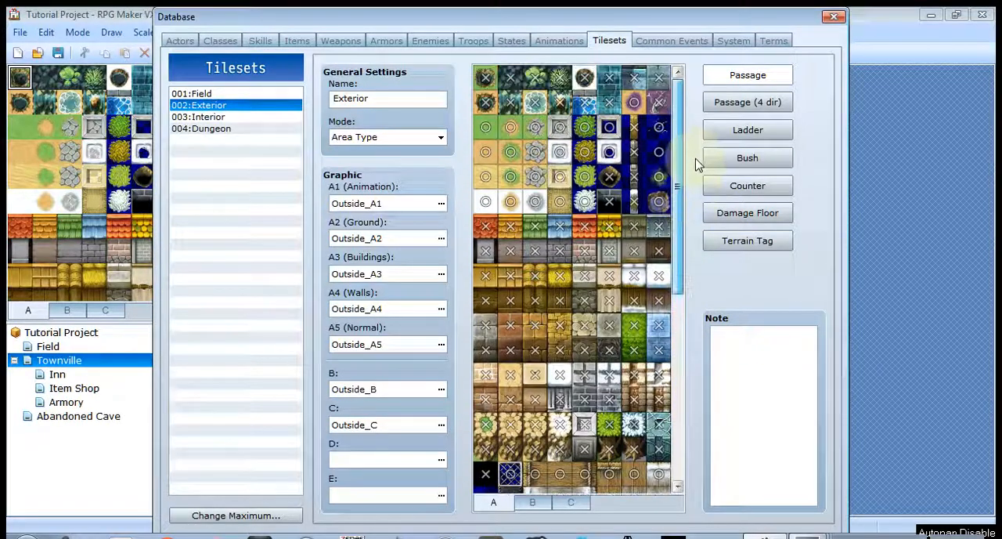
- Show the four-direction passage settings of the Exterior tileset and examine them across the A tiles
{"action": "left_click", "coordinate": [741, 105]}
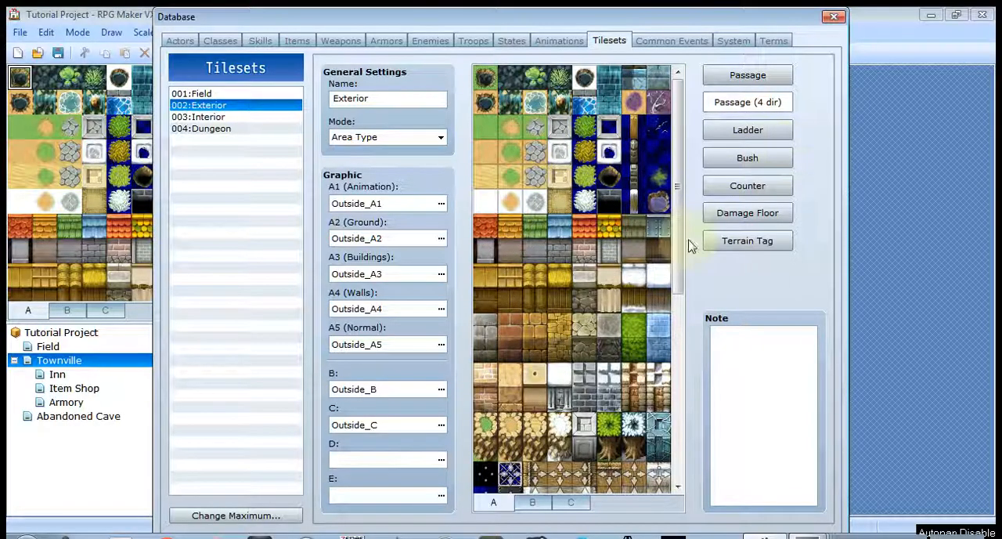
{"action": "left_click_drag", "start_coordinate": [686, 272], "coordinate": [696, 393]}
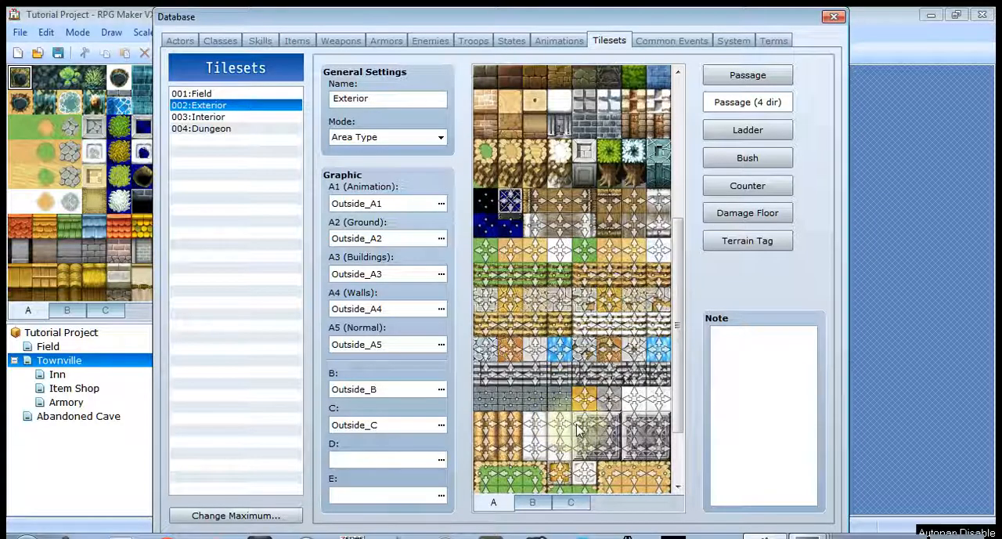
{"action": "scroll", "coordinate": [577, 429], "scroll_direction": "up", "scroll_amount": 3}
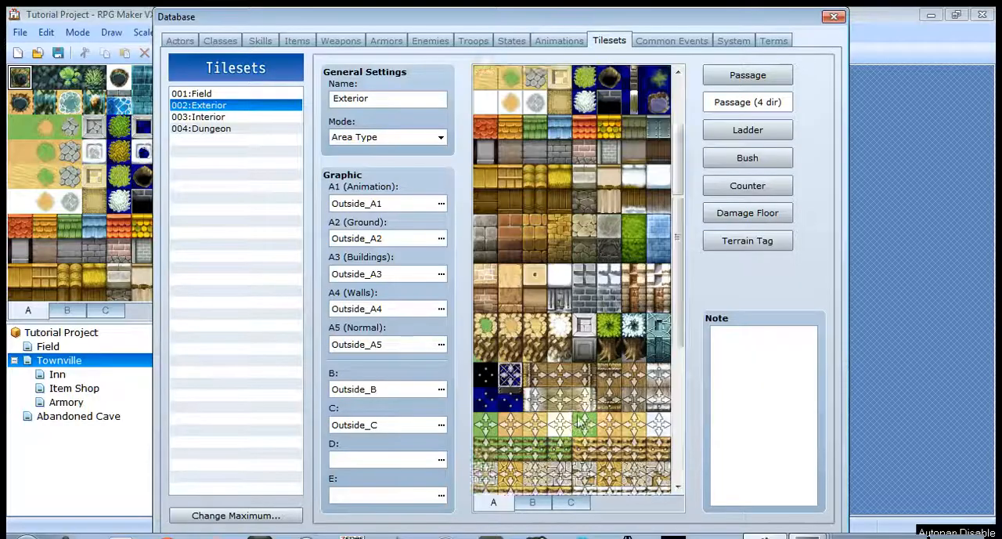
{"action": "scroll", "coordinate": [579, 422], "scroll_direction": "down", "scroll_amount": 5}
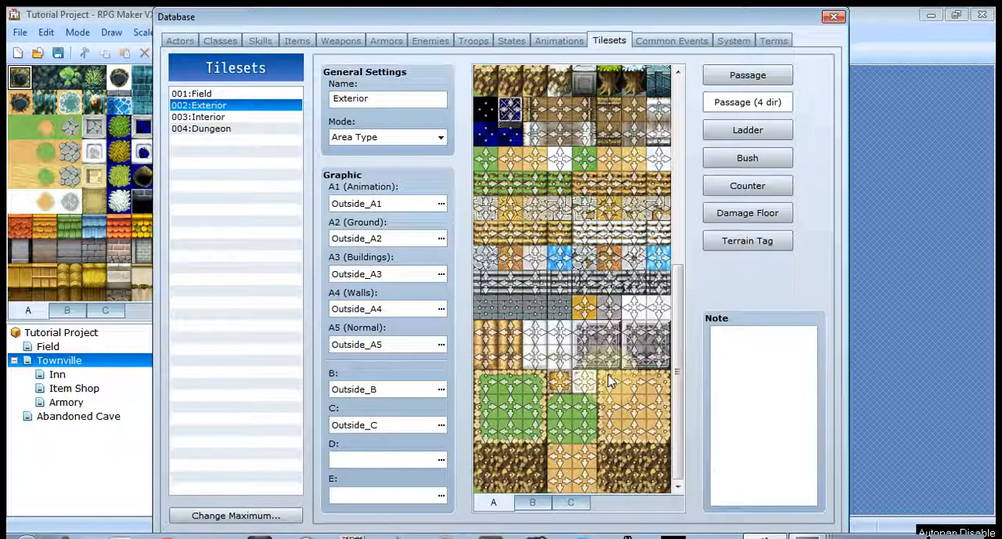
- Switch the Exterior tileset to ladder settings and mark two vertically adjacent cliff tiles below the grass patch as ladders
{"action": "left_click", "coordinate": [714, 137]}
{"action": "left_click_drag", "start_coordinate": [673, 333], "coordinate": [688, 378]}
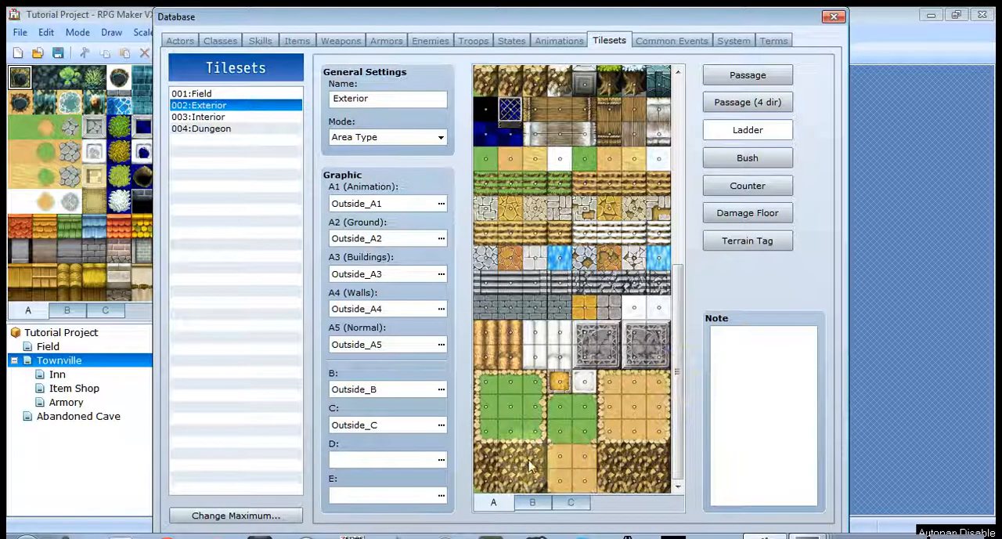
{"action": "left_click", "coordinate": [510, 457]}
{"action": "left_click", "coordinate": [513, 481]}
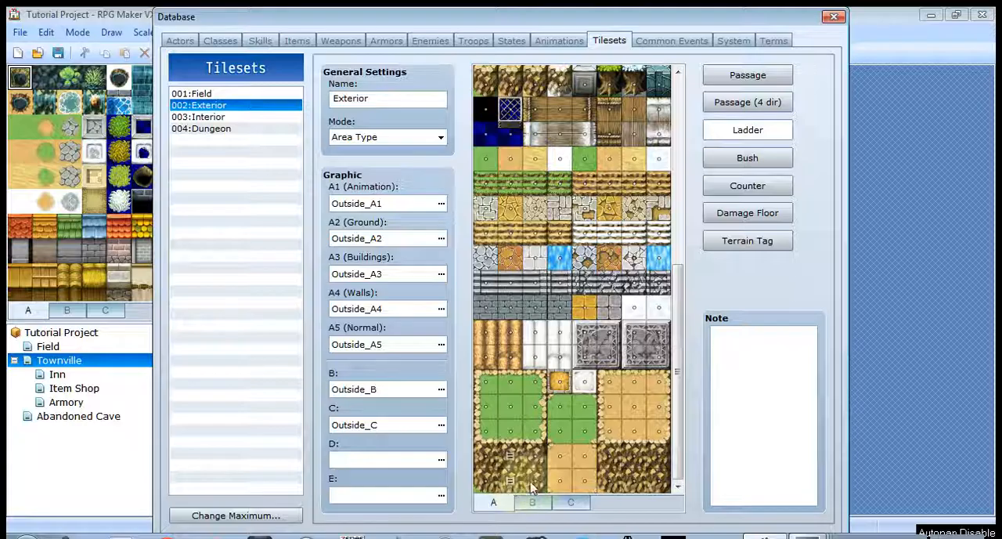
- Remove the ladder marks from the two cliff tiles below the grass patch and check the ladder settings of the C and B tiles
{"action": "left_click", "coordinate": [511, 480]}
{"action": "left_click", "coordinate": [511, 455]}
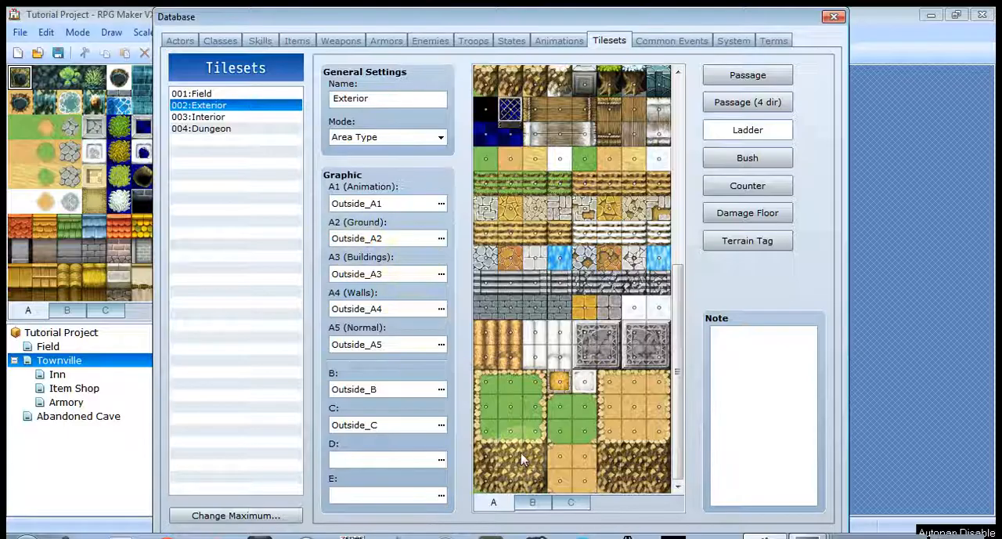
{"action": "left_click", "coordinate": [534, 504]}
{"action": "left_click", "coordinate": [572, 505]}
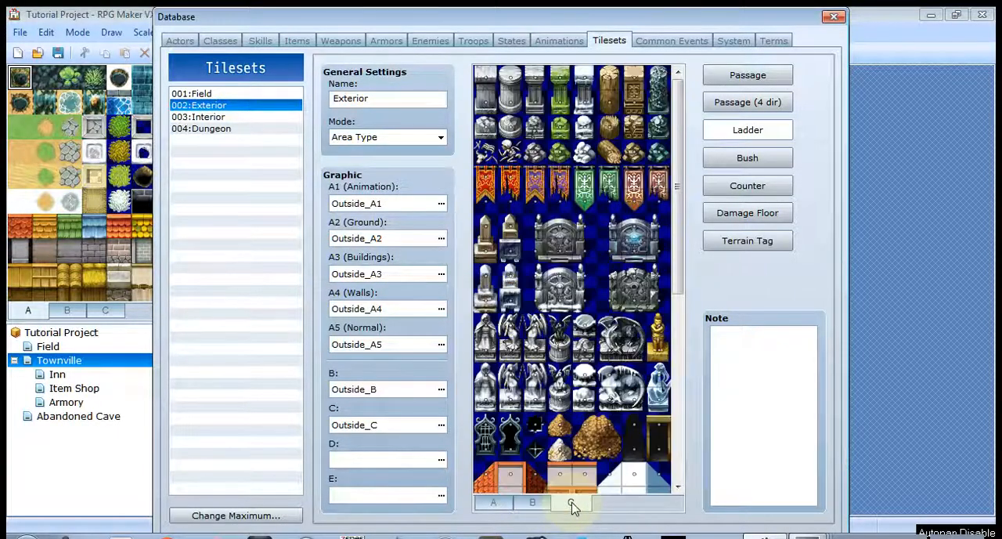
{"action": "left_click", "coordinate": [536, 503]}
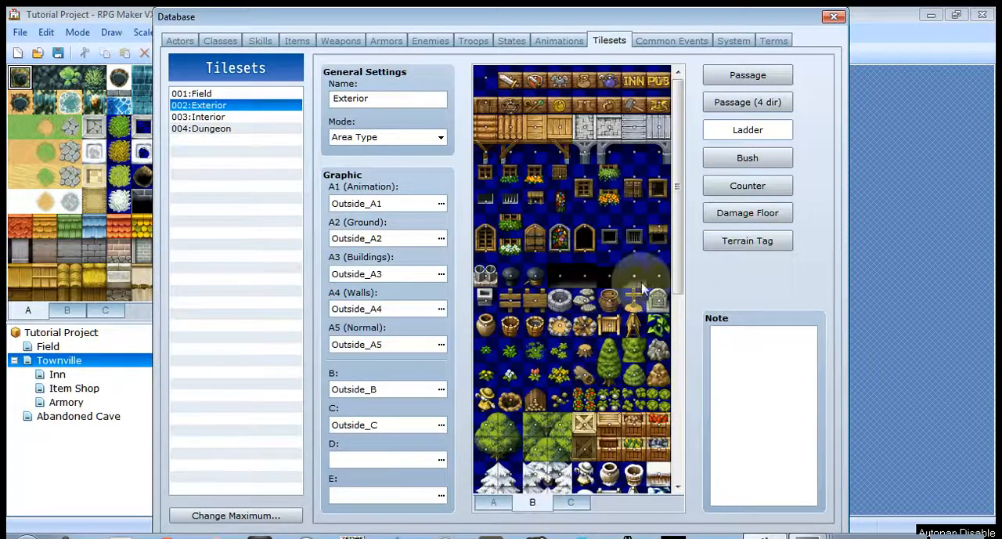
{"action": "left_click_drag", "start_coordinate": [680, 259], "coordinate": [699, 235]}
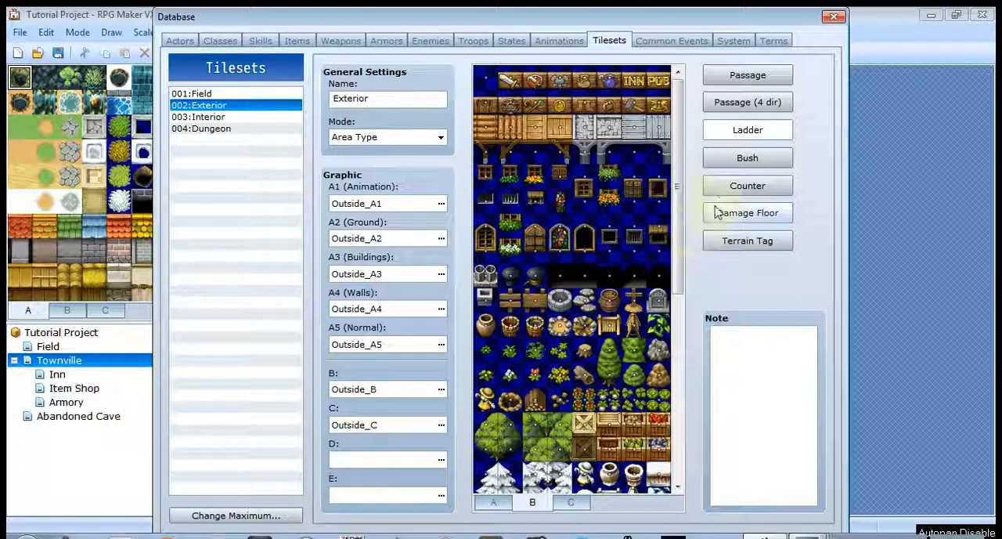
- Switch the Exterior tileset to bush settings and mark the green tall-grass tile among the A tiles as bush
{"action": "left_click", "coordinate": [740, 163]}
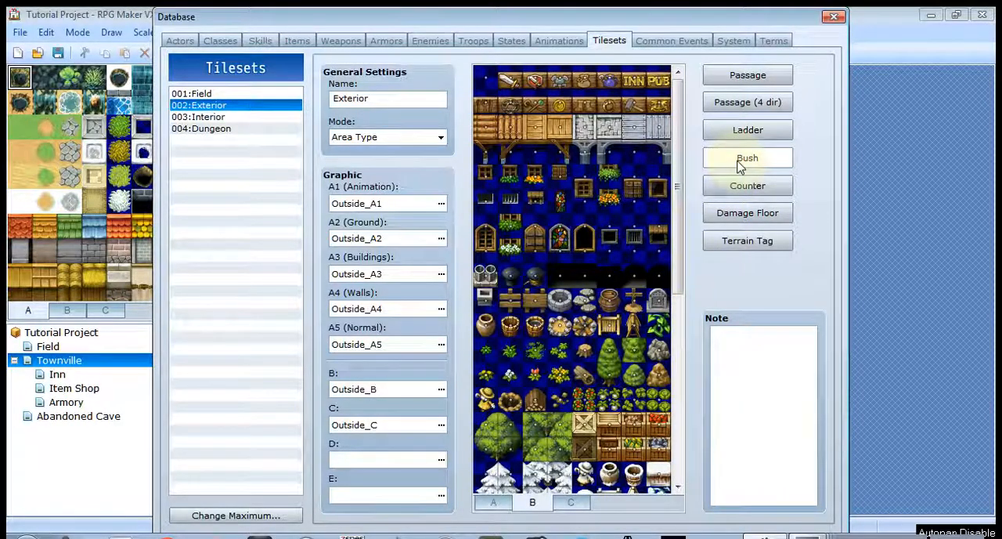
{"action": "left_click", "coordinate": [493, 502]}
{"action": "scroll", "coordinate": [677, 316], "scroll_direction": "down", "scroll_amount": 5}
{"action": "left_click_drag", "start_coordinate": [680, 304], "coordinate": [700, 83]}
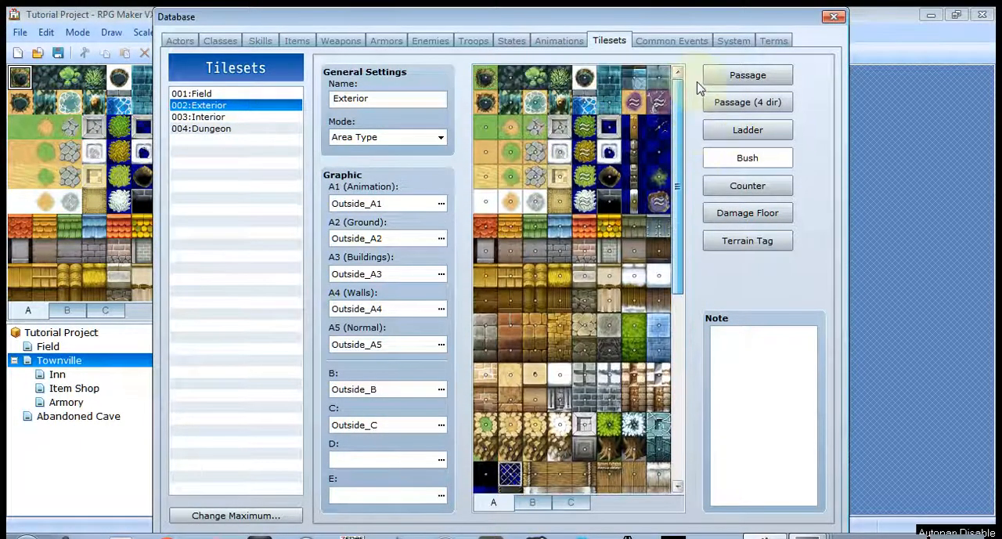
{"action": "left_click", "coordinate": [589, 135]}
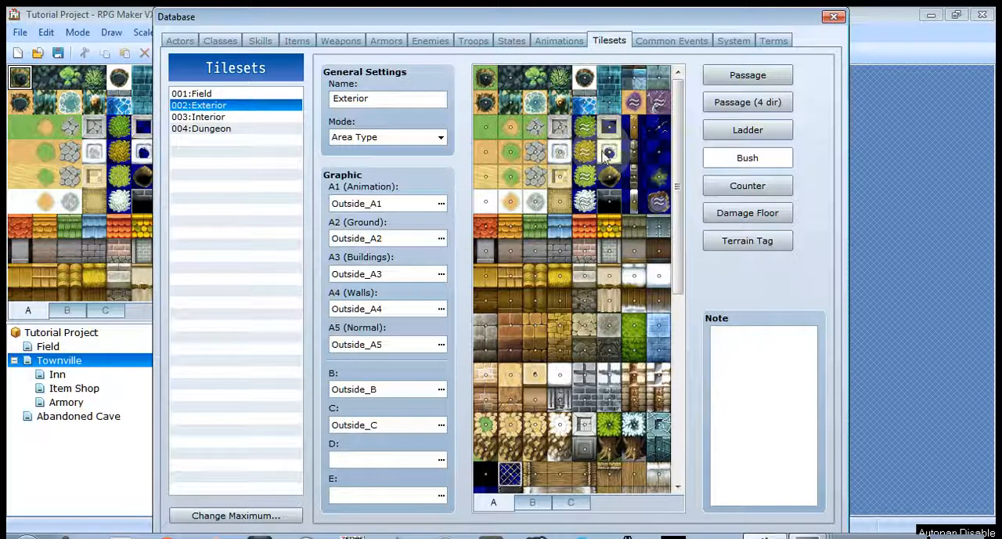
{"action": "left_click", "coordinate": [595, 155]}
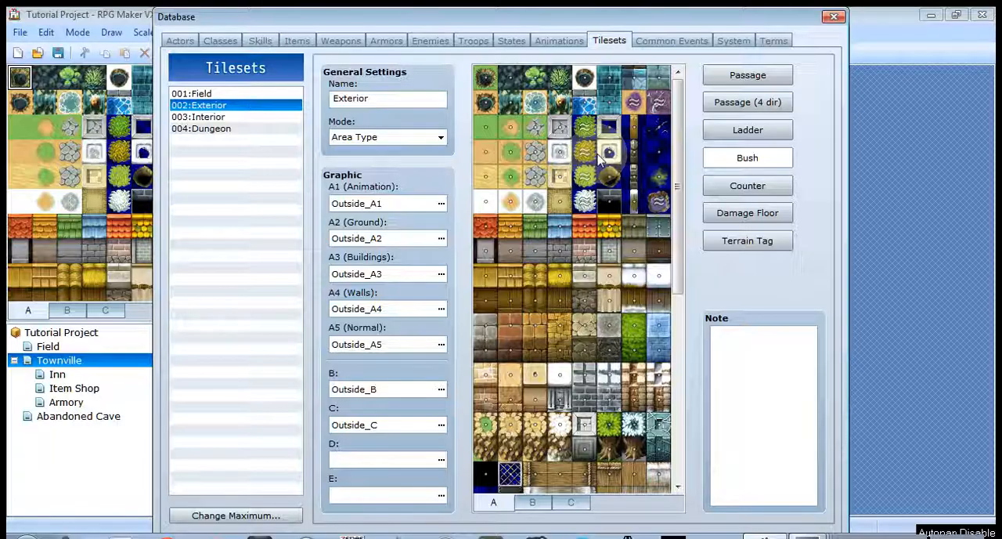
- View the Exterior tileset's counter, damage floor and terrain tag settings, and return to its passage settings
{"action": "left_click", "coordinate": [752, 192]}
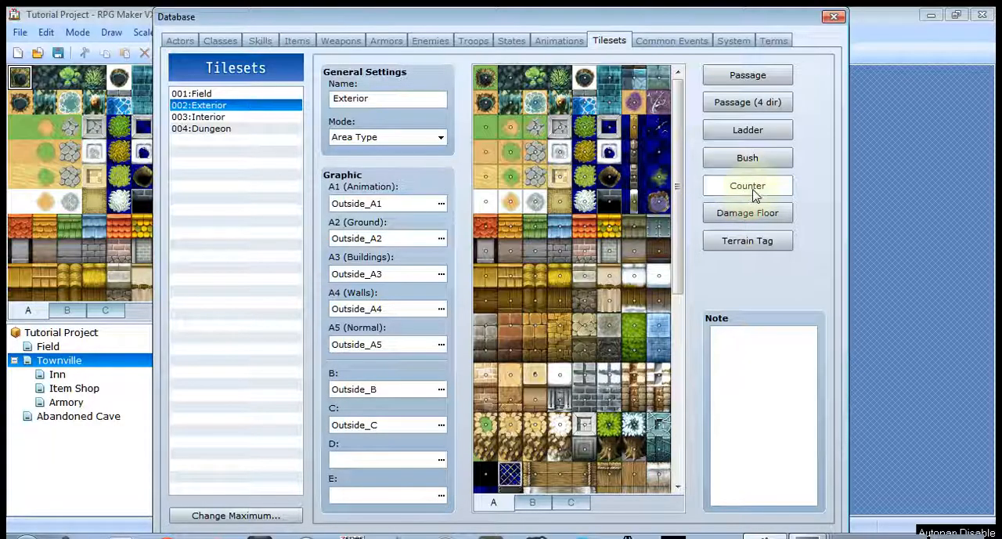
{"action": "left_click", "coordinate": [763, 223]}
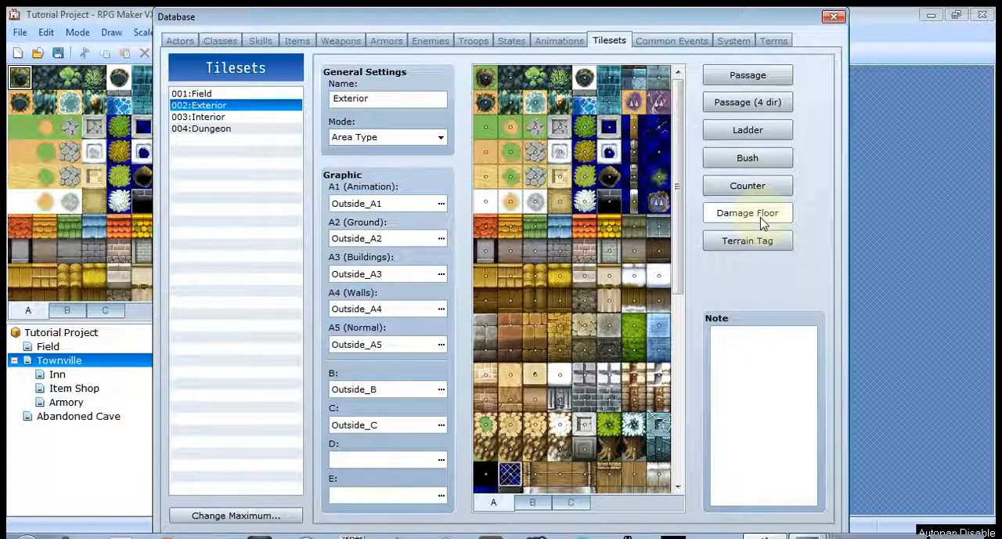
{"action": "left_click", "coordinate": [770, 248]}
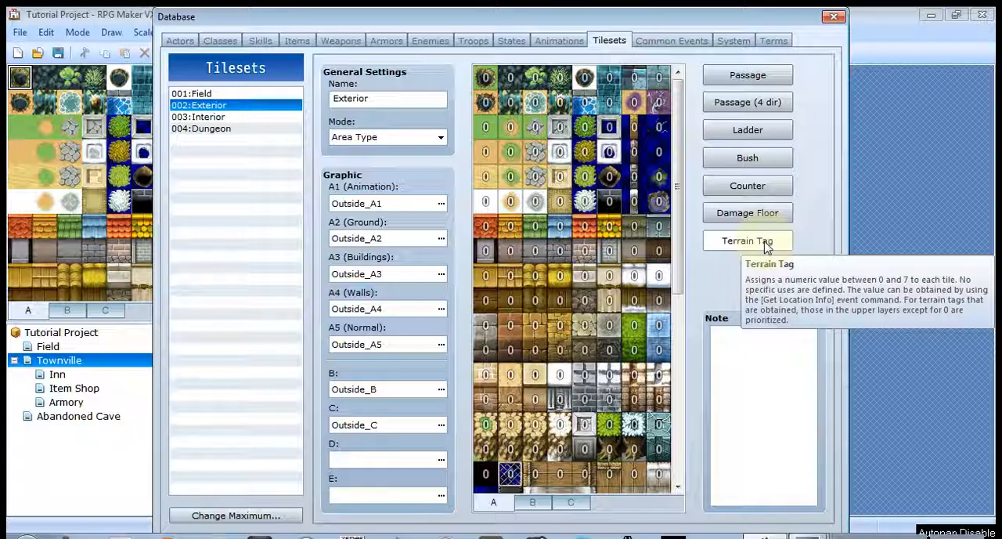
{"action": "left_click", "coordinate": [770, 77]}
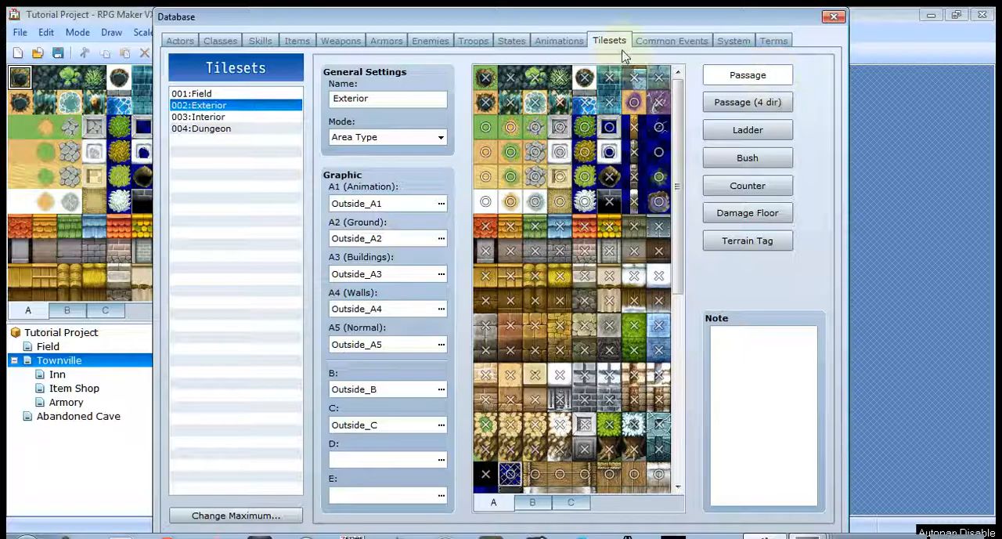
- View the common events database, and examine the system settings including the currency unit
{"action": "left_click", "coordinate": [666, 44]}
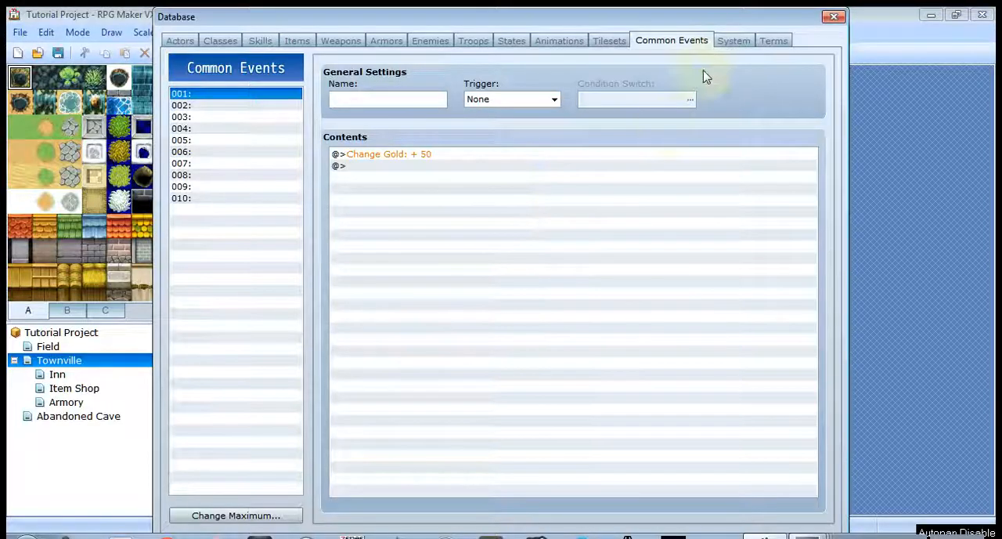
{"action": "left_click", "coordinate": [728, 42]}
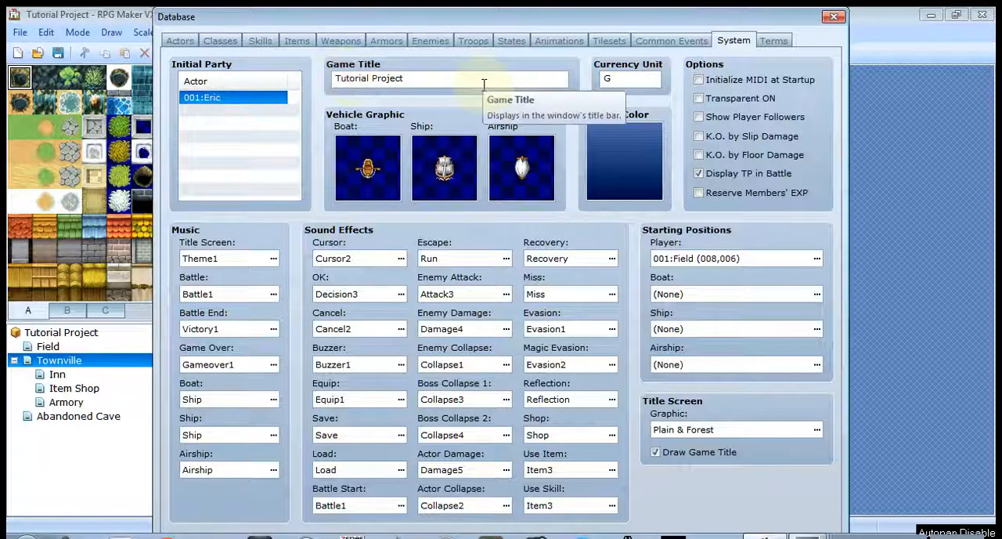
{"action": "double_click", "coordinate": [637, 80]}
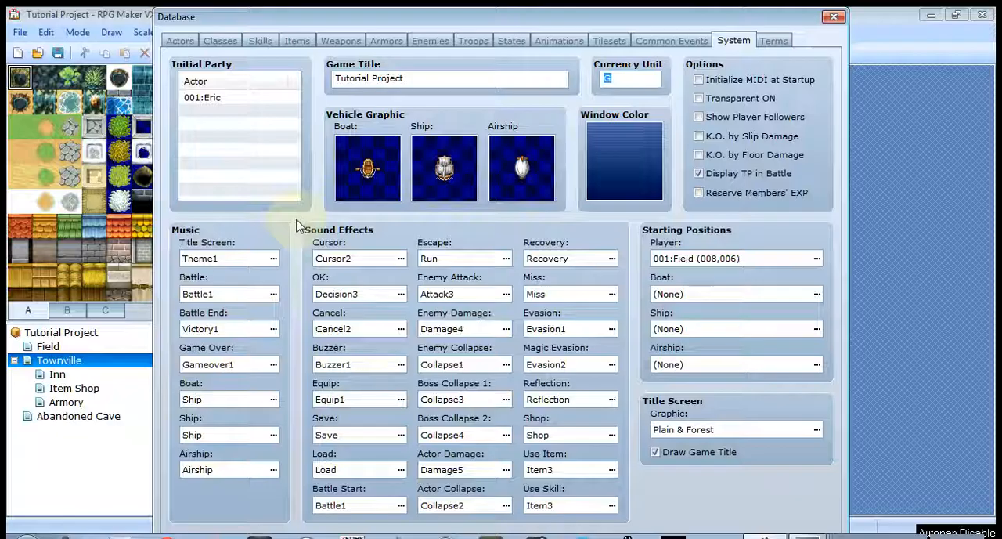
- Preview the Battle1 track in the system's battle music choices, stop playback and leave the selection without confirming a change
{"action": "left_click", "coordinate": [274, 295]}
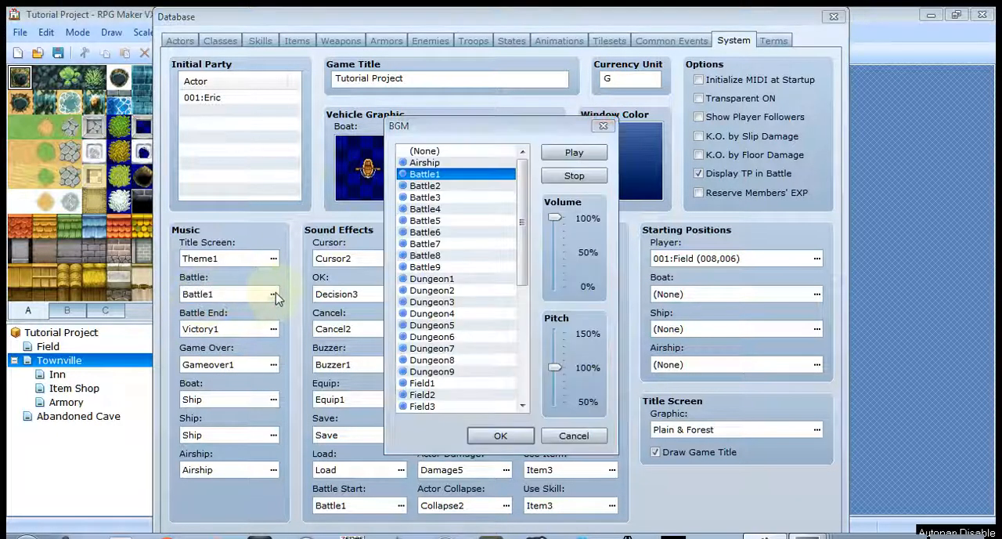
{"action": "left_click", "coordinate": [574, 152]}
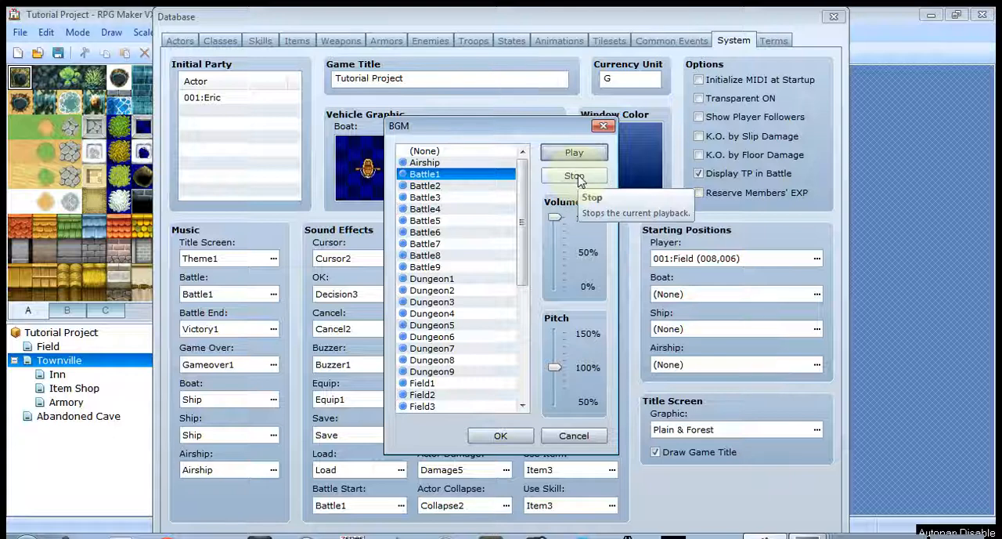
{"action": "left_click", "coordinate": [579, 179]}
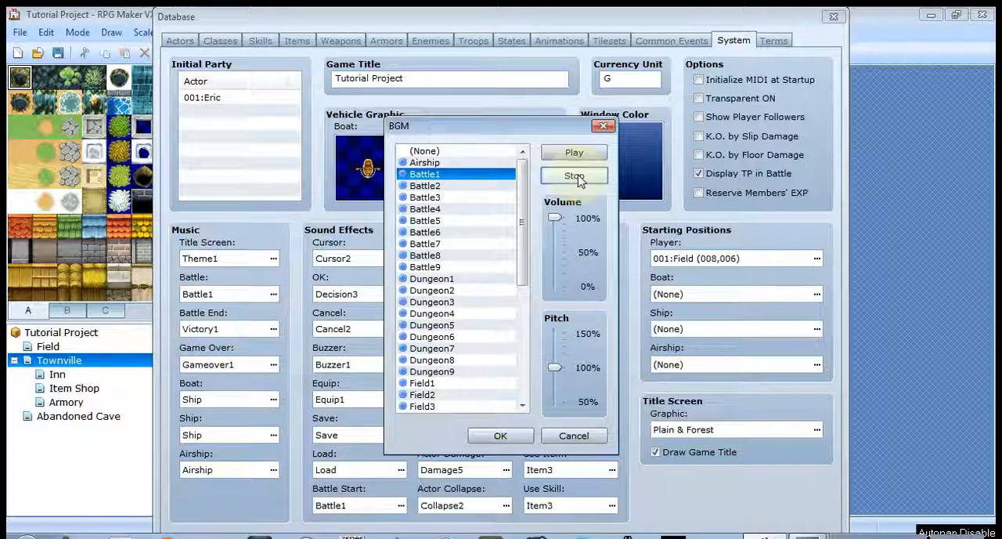
{"action": "left_click", "coordinate": [603, 127]}
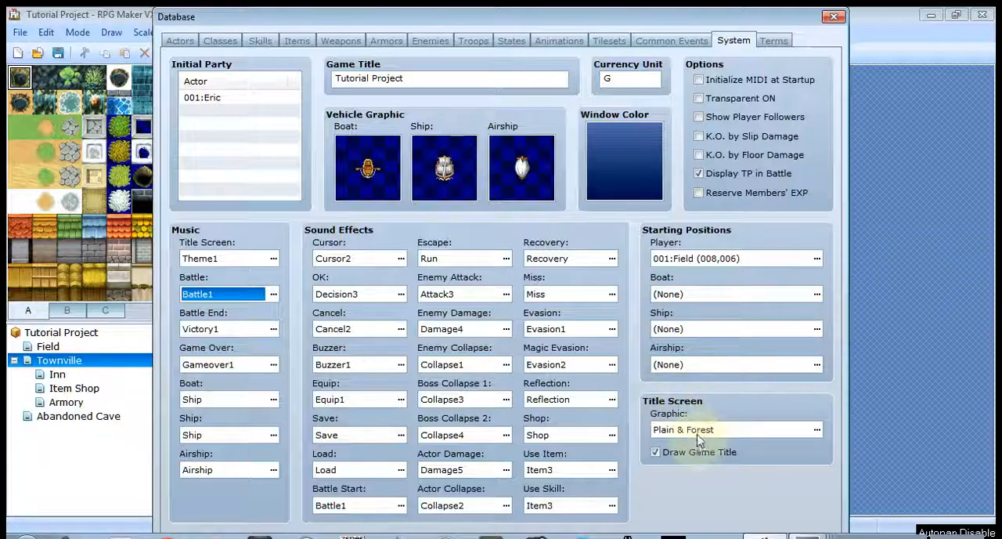
- Set the title screen graphic to the Gates background with the Dragons frame
{"action": "left_click", "coordinate": [818, 433]}
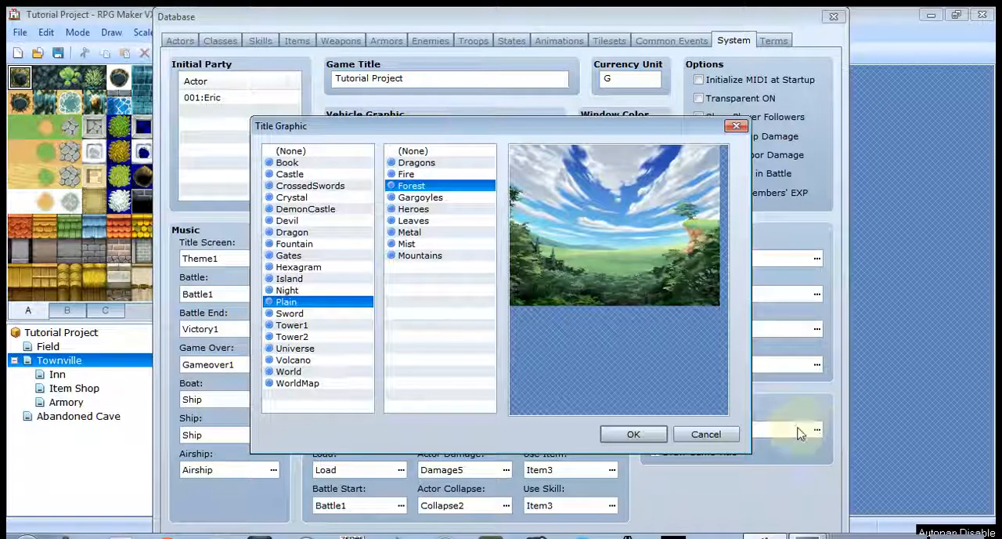
{"action": "left_click", "coordinate": [305, 289]}
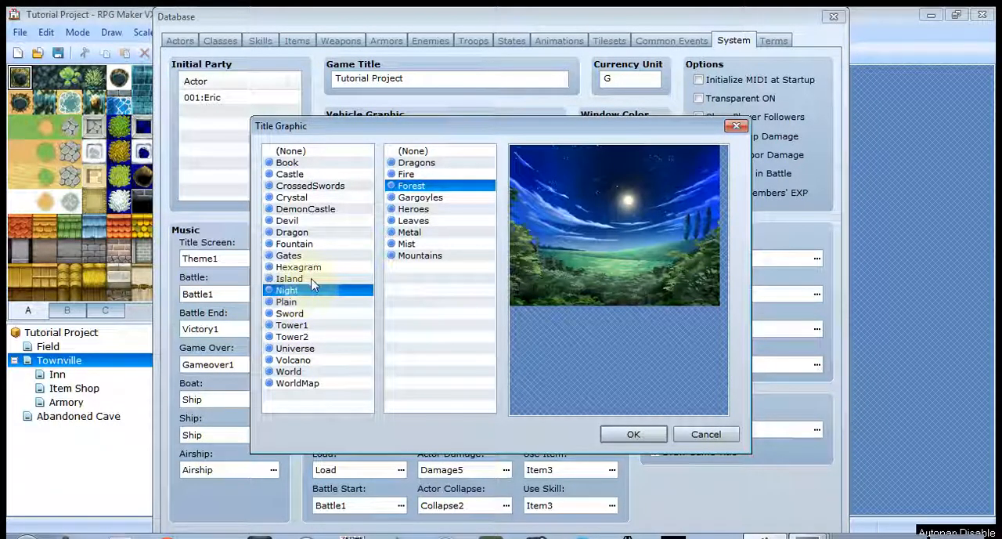
{"action": "left_click", "coordinate": [435, 163]}
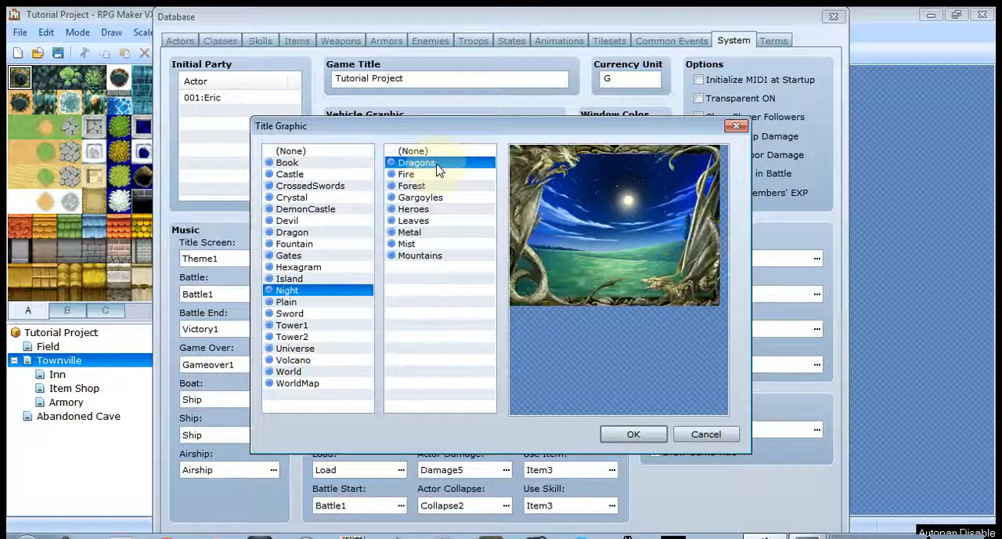
{"action": "left_click", "coordinate": [324, 257]}
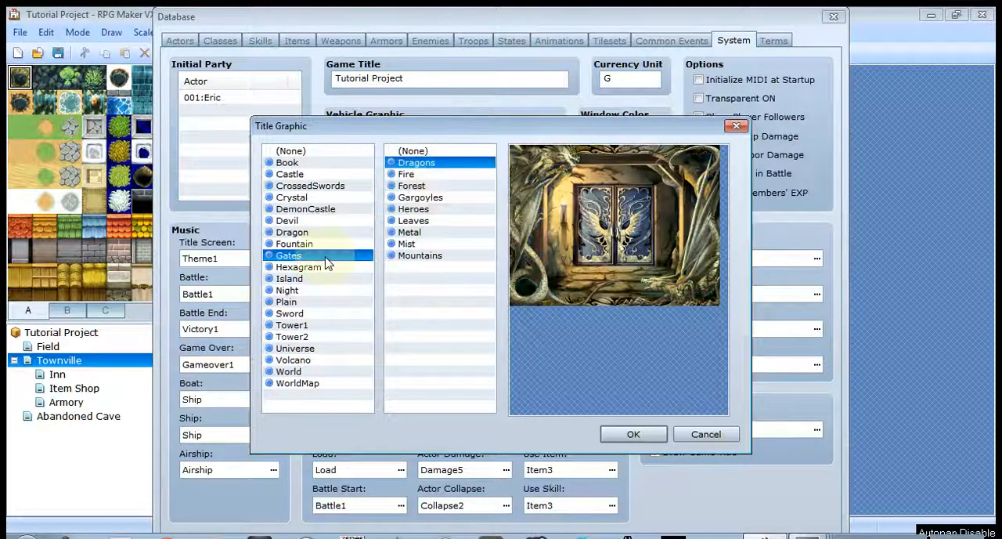
{"action": "left_click", "coordinate": [631, 434]}
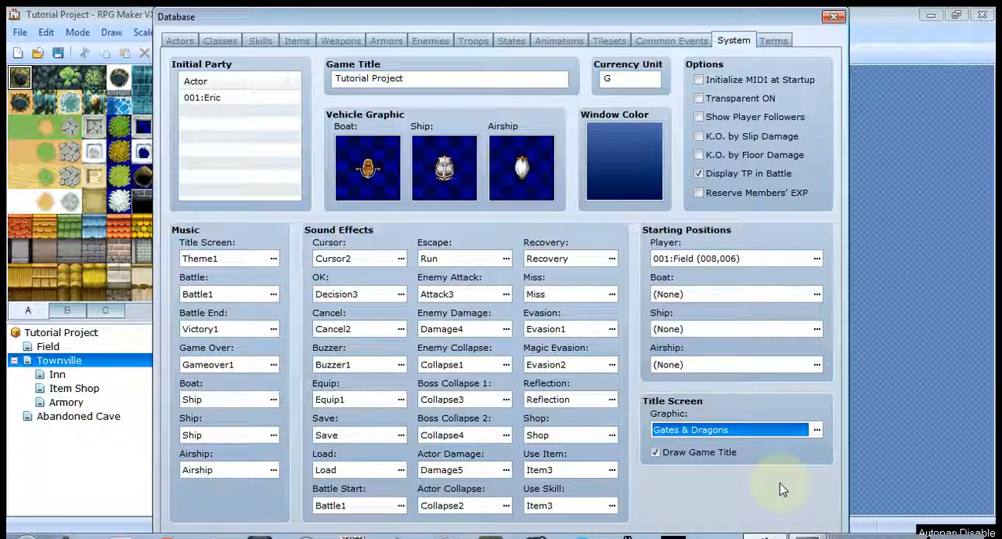
- Open the terms database and examine its elements, skill types, parameters and command names
{"action": "left_click", "coordinate": [773, 41]}
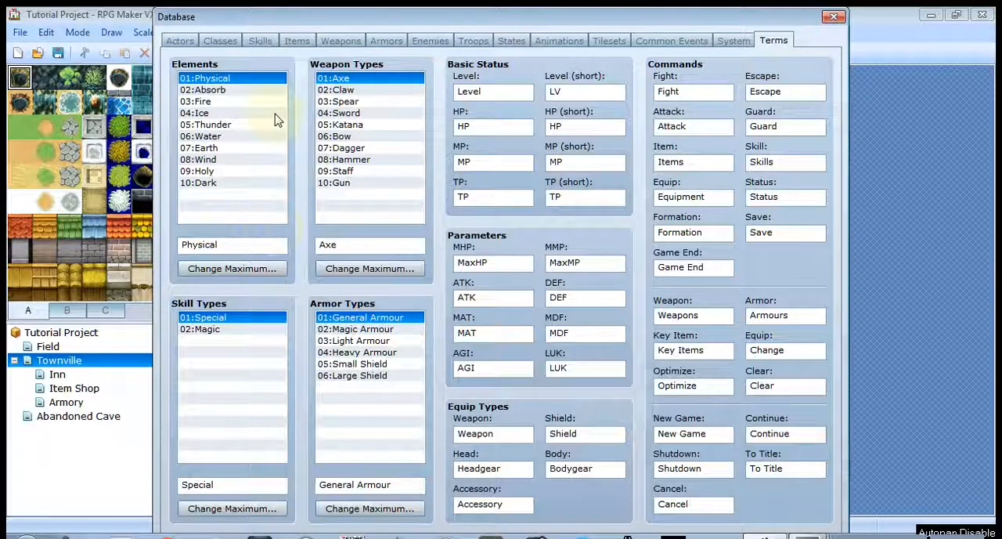
{"action": "mouse_move", "coordinate": [224, 69]}
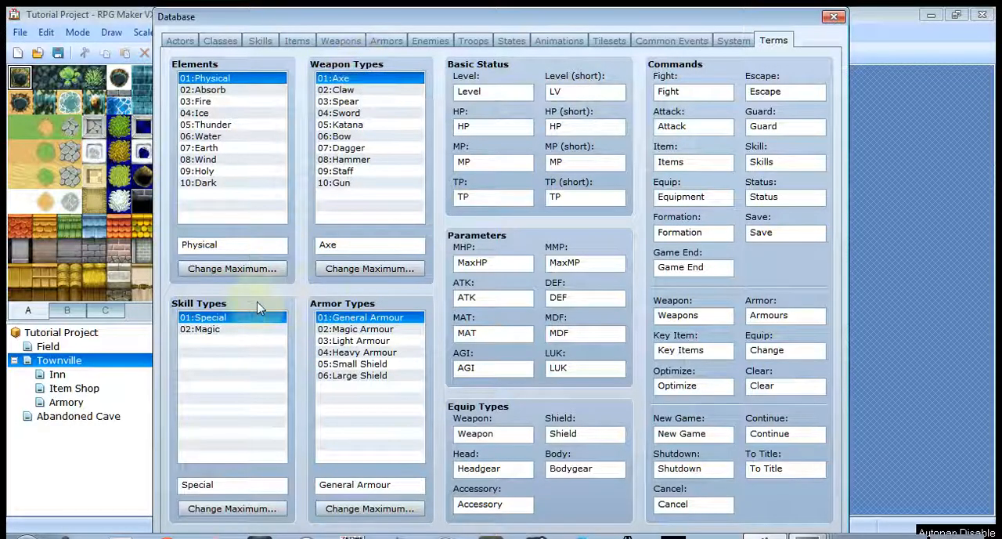
{"action": "mouse_move", "coordinate": [206, 329]}
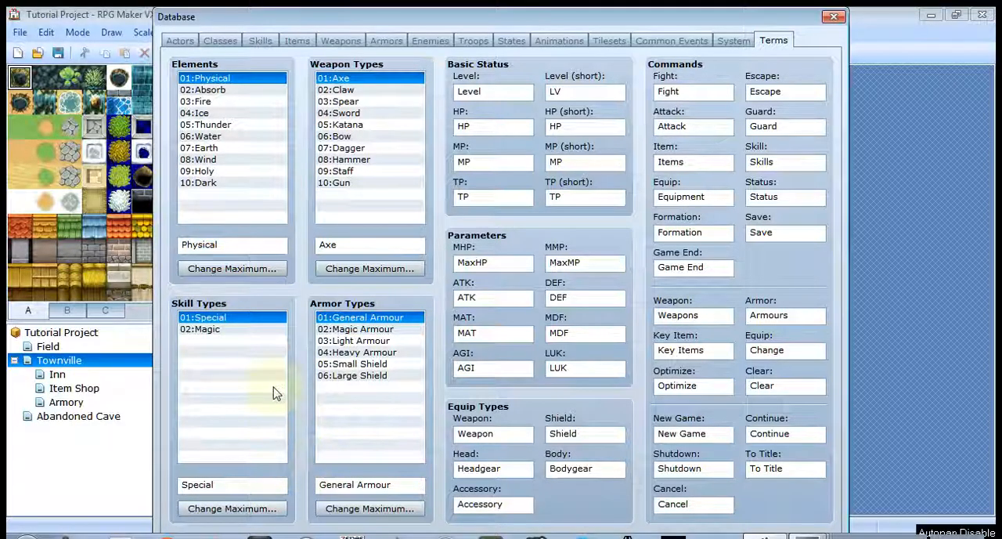
{"action": "mouse_move", "coordinate": [253, 369]}
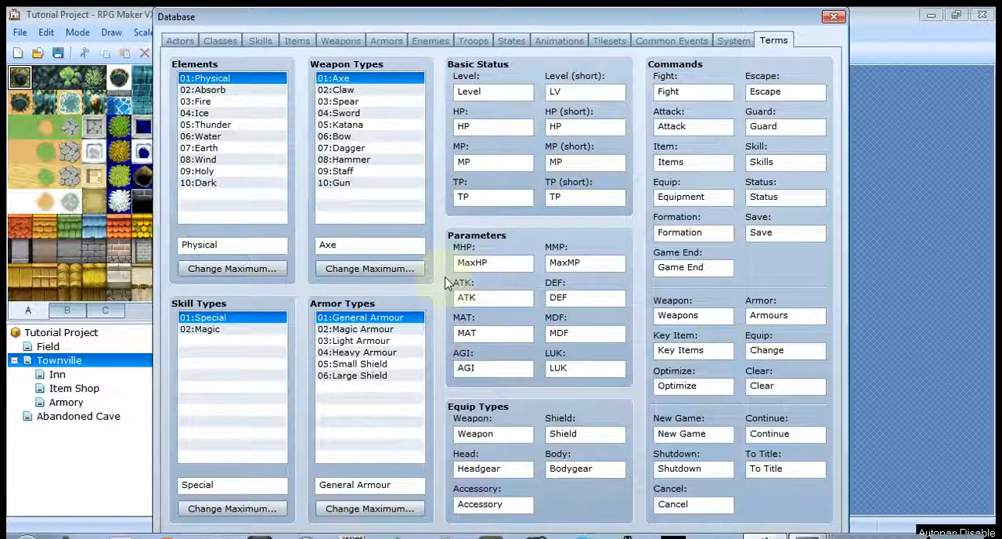
{"action": "mouse_move", "coordinate": [445, 283]}
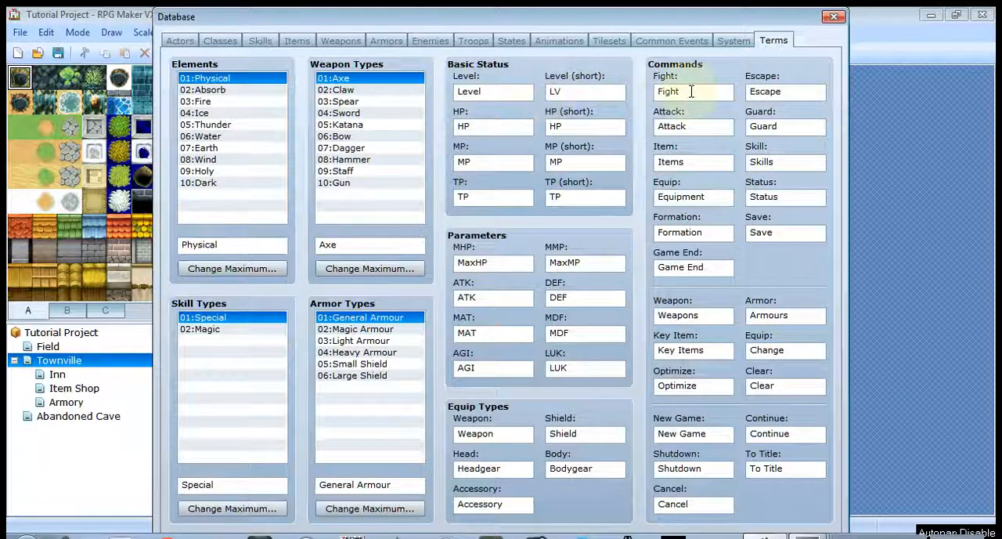
{"action": "mouse_move", "coordinate": [693, 94]}
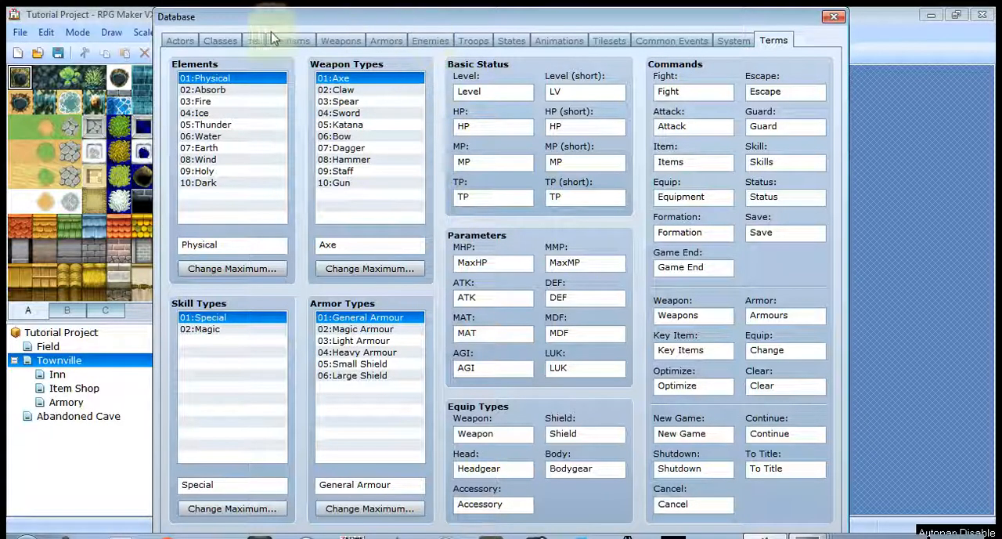
- Review the actors and Soldier class data once more and close the database
{"action": "left_click", "coordinate": [219, 41]}
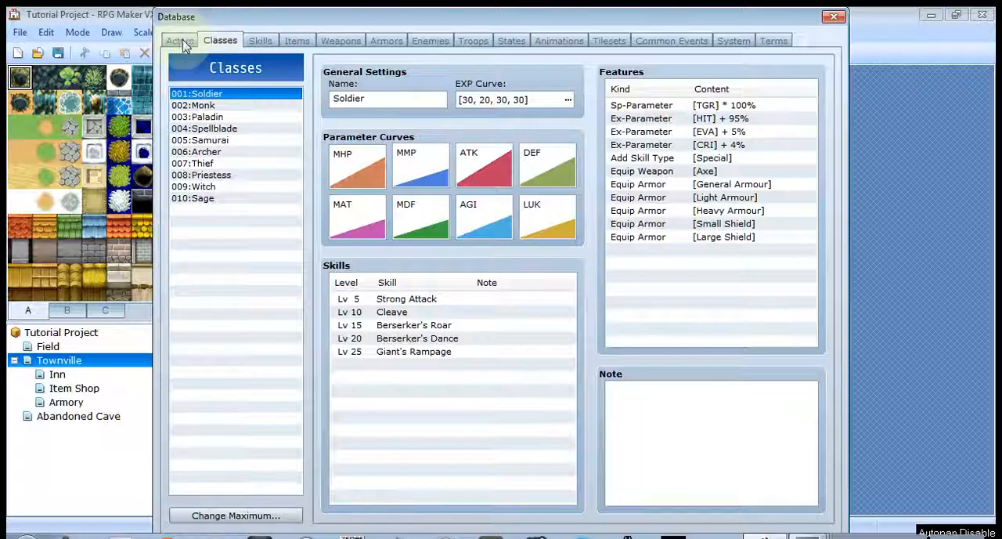
{"action": "left_click", "coordinate": [180, 41]}
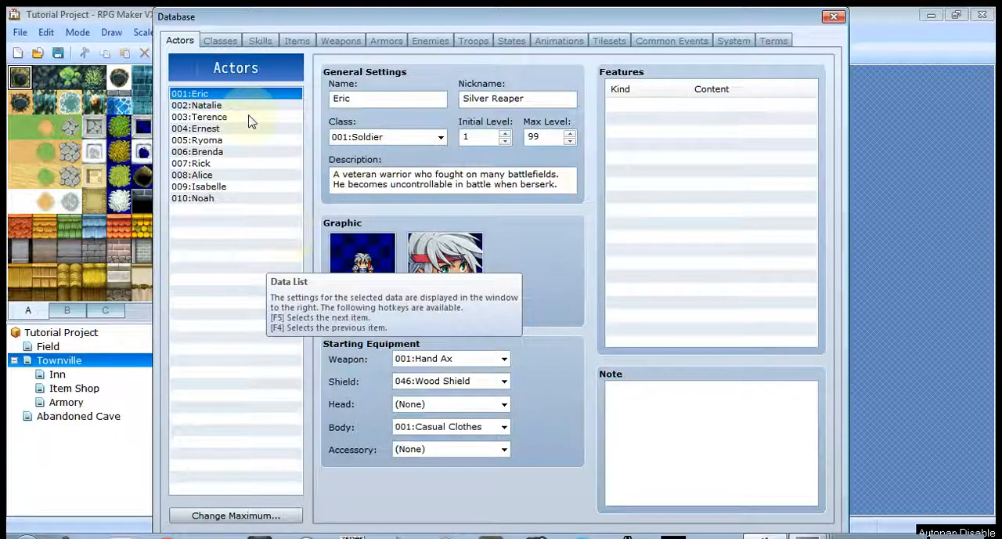
{"action": "left_click", "coordinate": [227, 41]}
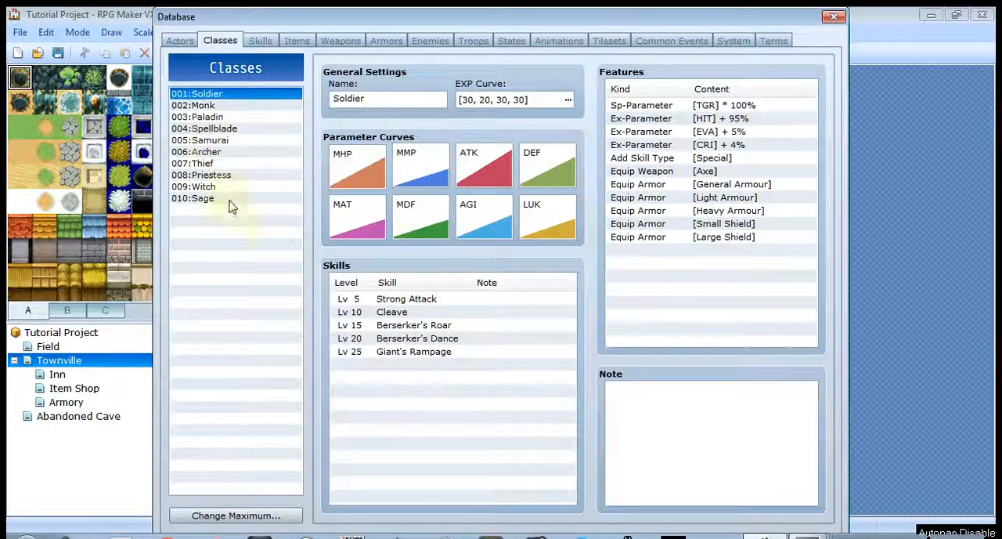
{"action": "left_click", "coordinate": [181, 42]}
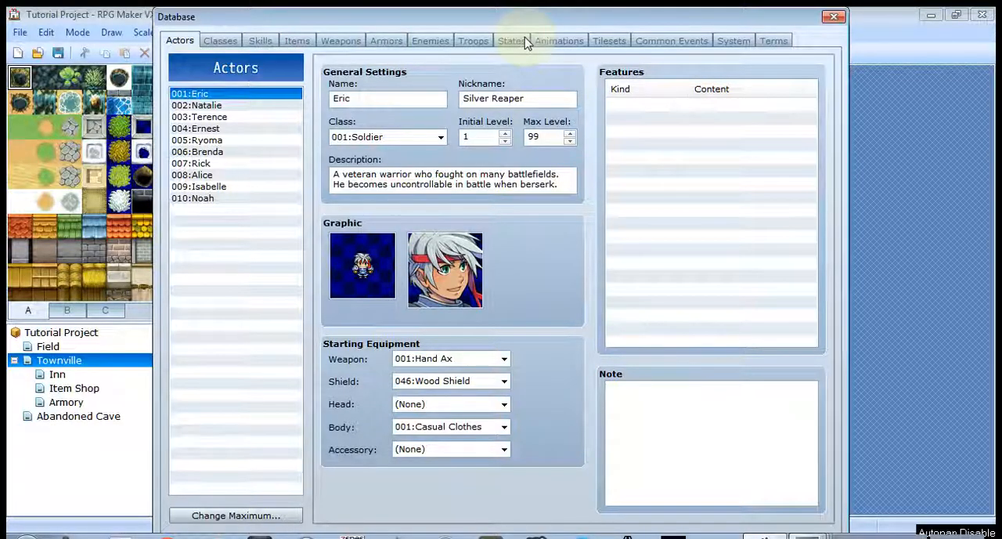
{"action": "left_click", "coordinate": [219, 40]}
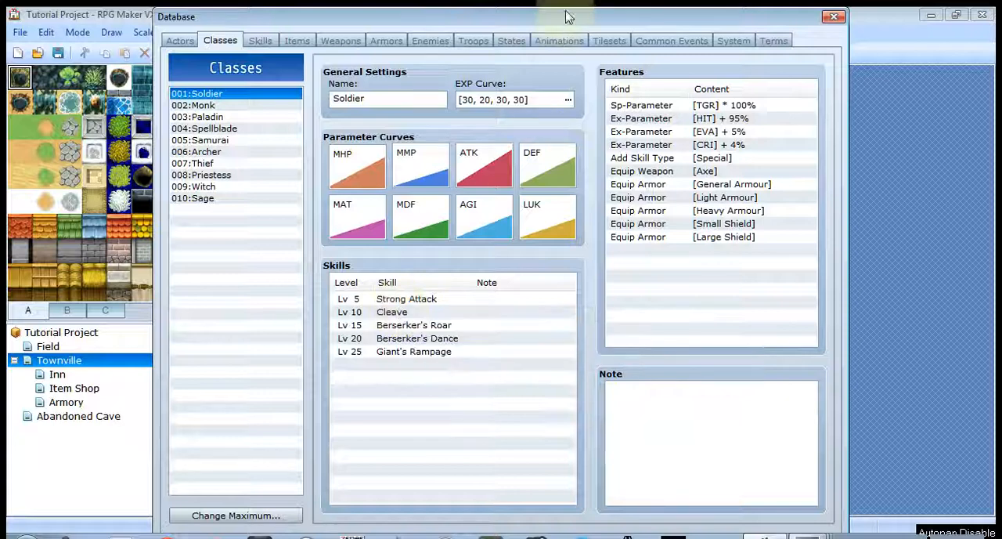
{"action": "left_click", "coordinate": [834, 16]}
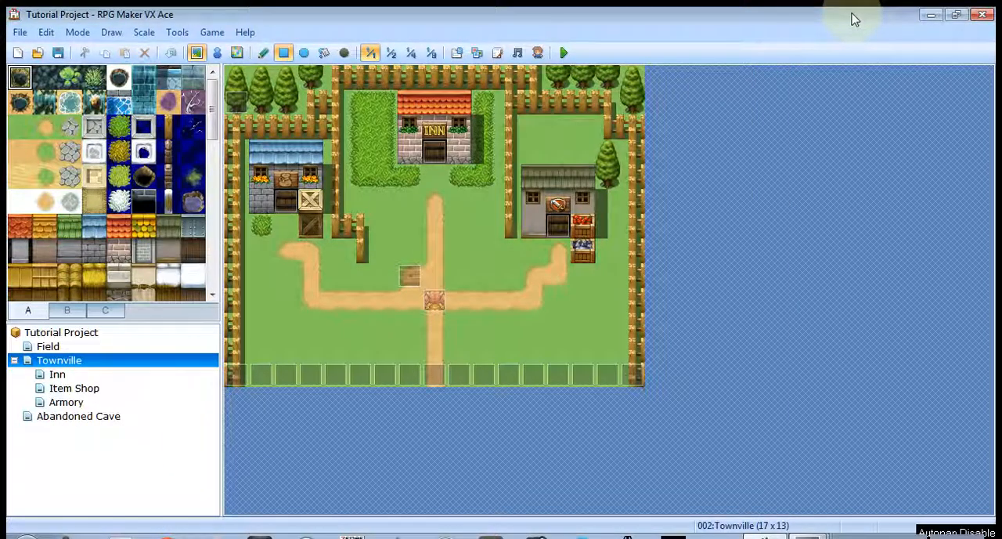